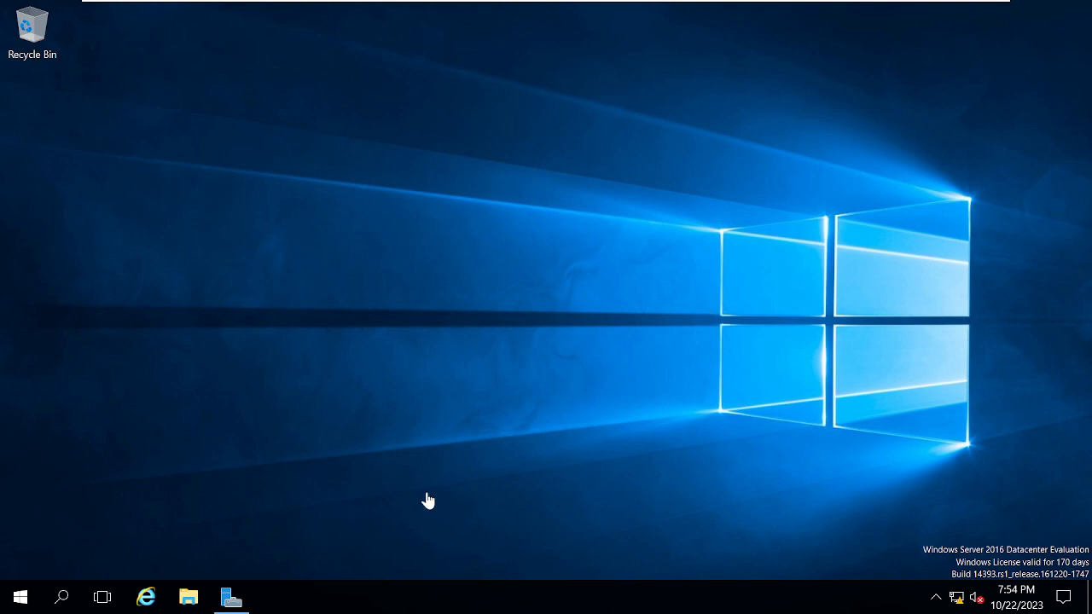
- Bring up the Server Manager dashboard
{"action": "left_click", "coordinate": [229, 602]}
{"action": "mouse_move", "coordinate": [228, 604]}
{"action": "left_click", "coordinate": [239, 538]}
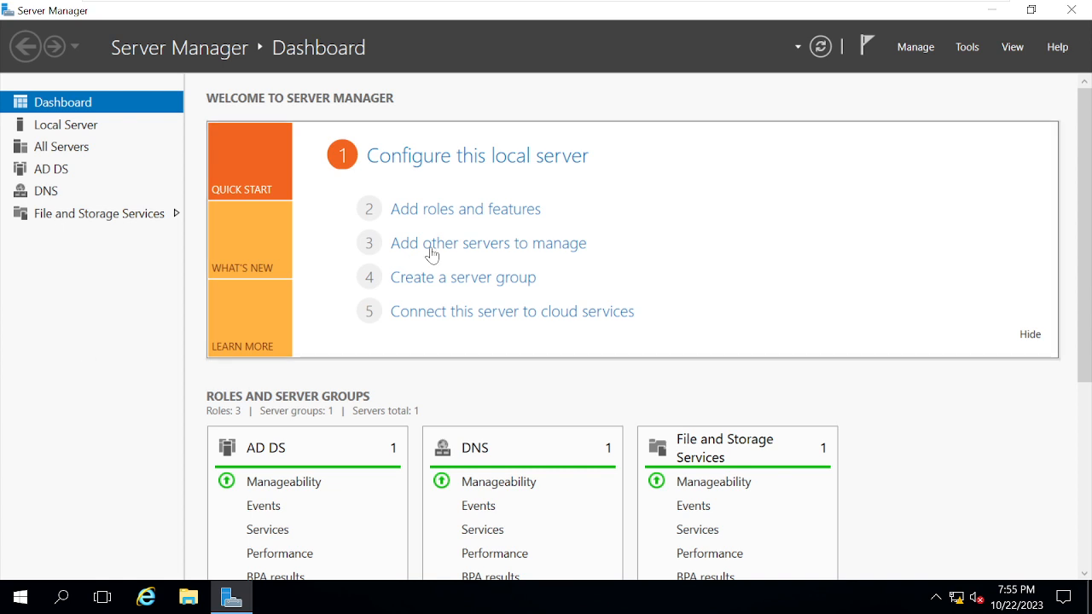
{"action": "left_click", "coordinate": [491, 220]}
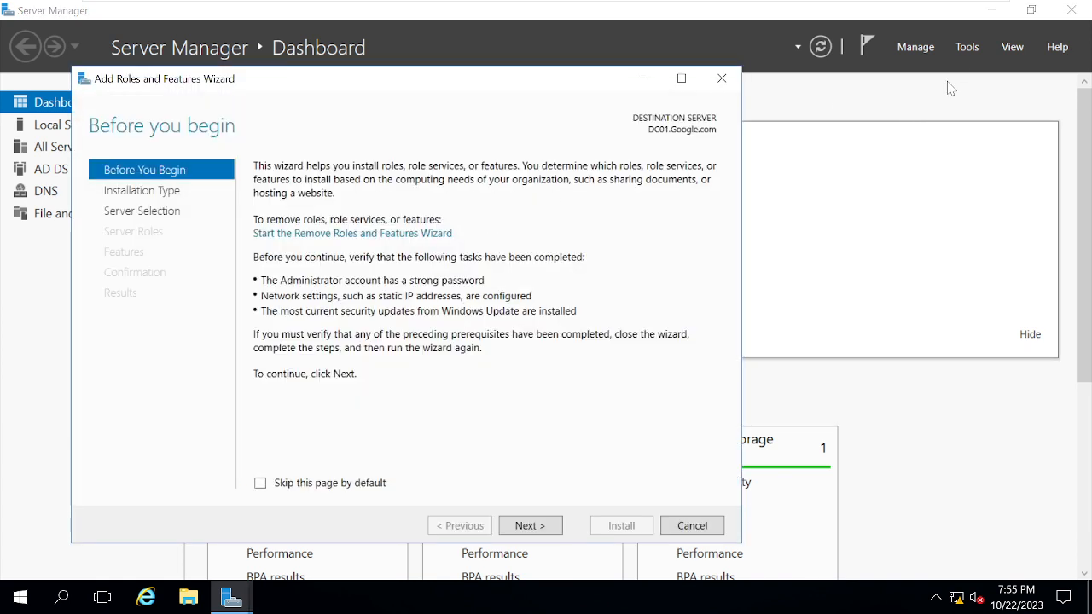
{"action": "left_click", "coordinate": [967, 49]}
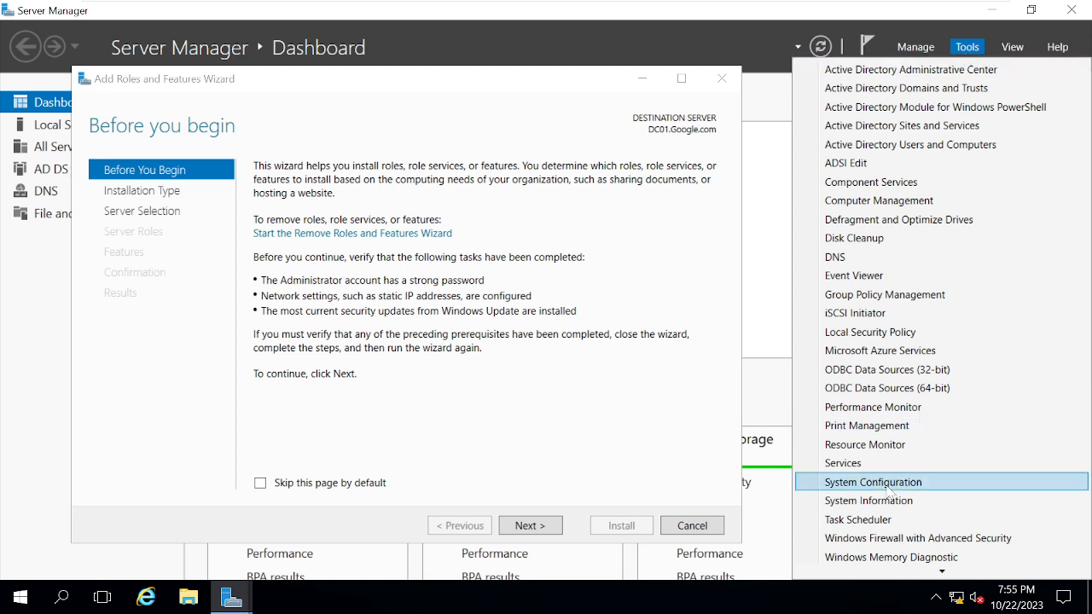
{"action": "scroll", "coordinate": [881, 537], "scroll_direction": "down", "scroll_amount": 1}
{"action": "scroll", "coordinate": [874, 188], "scroll_direction": "up", "scroll_amount": 1}
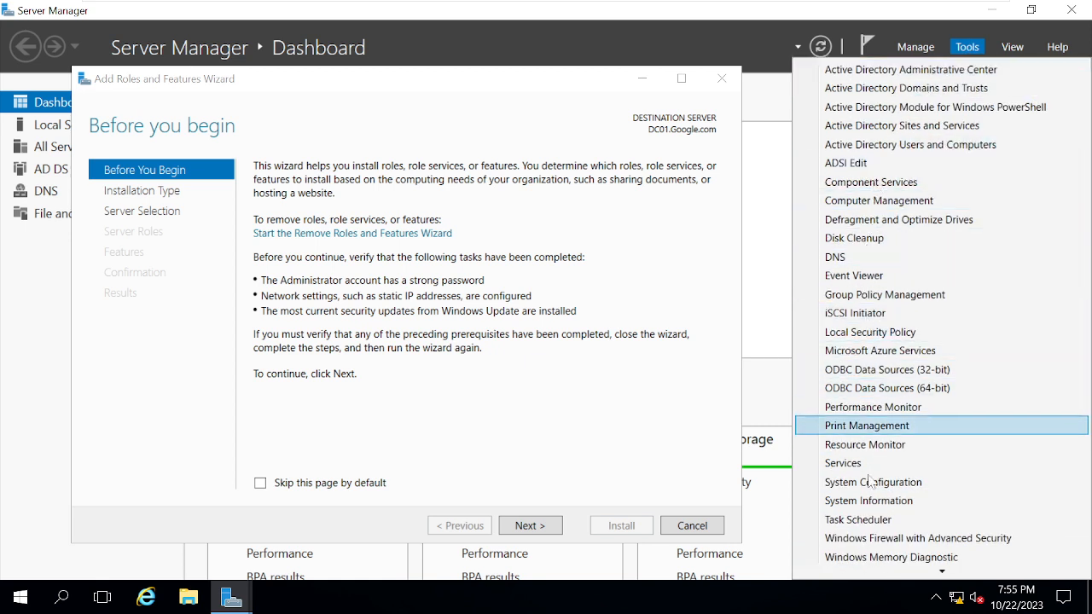
{"action": "left_click", "coordinate": [492, 100]}
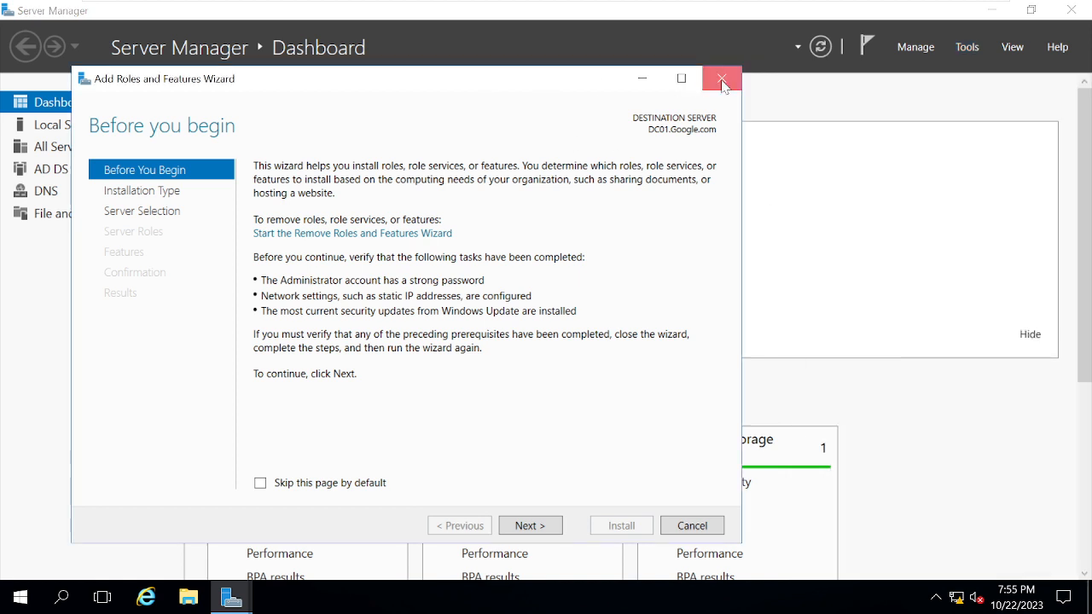
{"action": "left_click", "coordinate": [722, 78]}
- Start adding roles and features with a role-based or feature-based installation, targeting DC01.Google.com from the server pool
{"action": "left_click", "coordinate": [440, 213]}
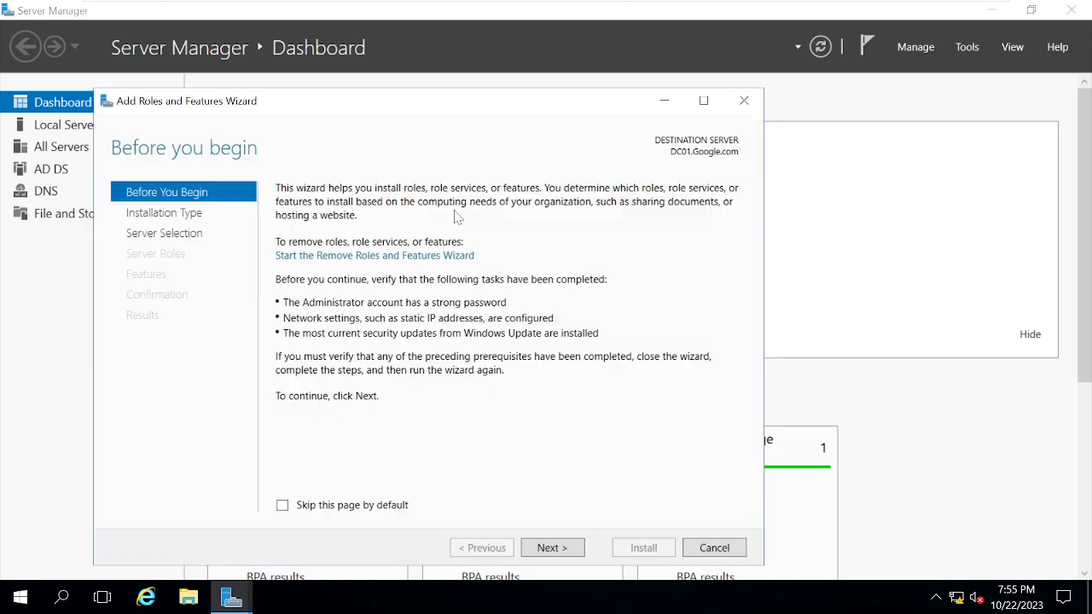
{"action": "left_click", "coordinate": [552, 551]}
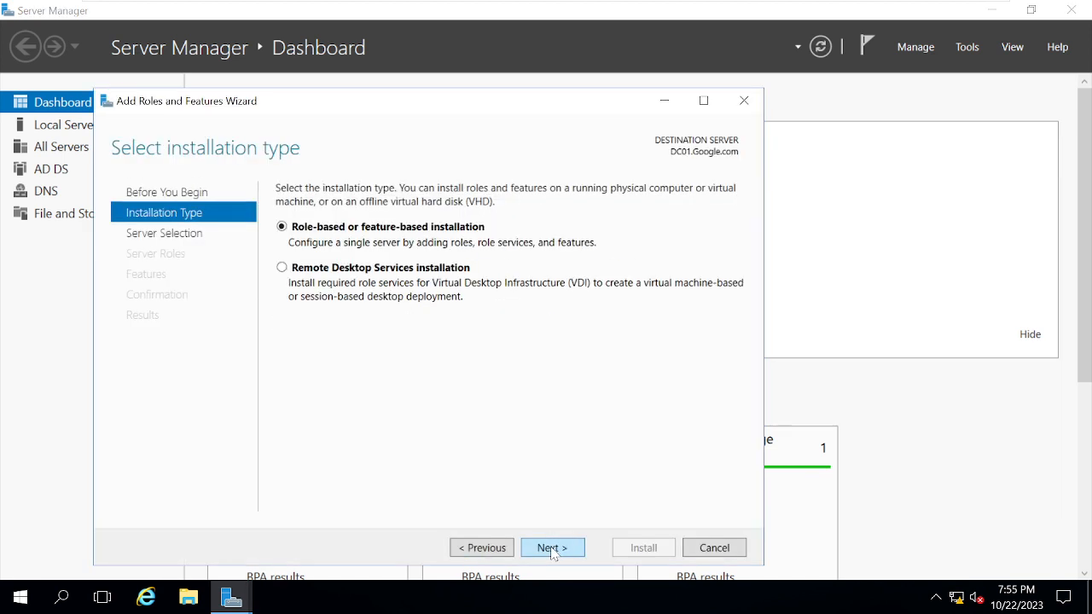
{"action": "left_click", "coordinate": [552, 551]}
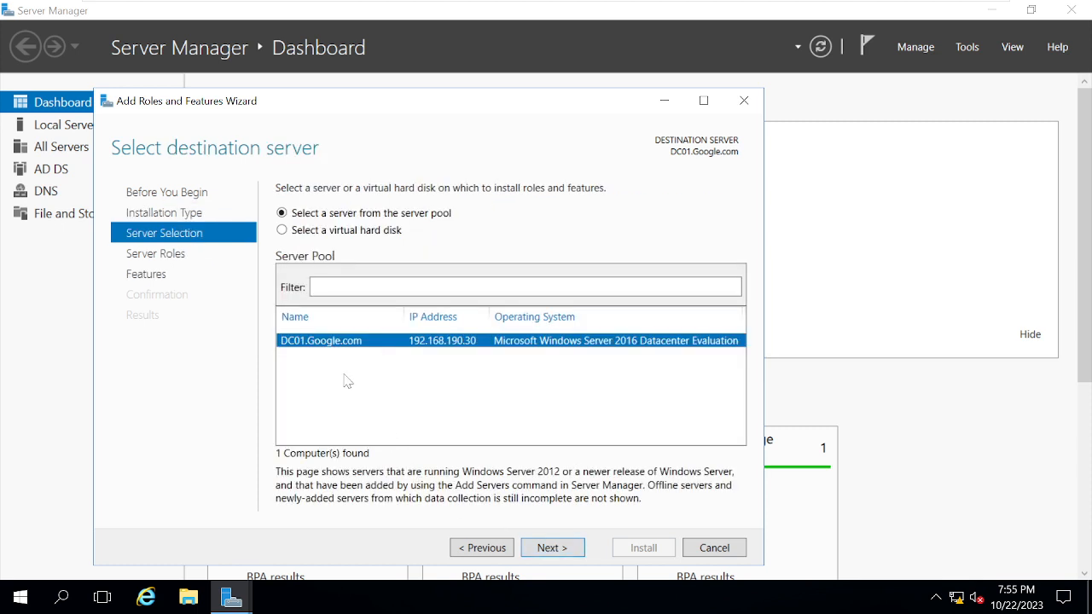
{"action": "left_click", "coordinate": [554, 551]}
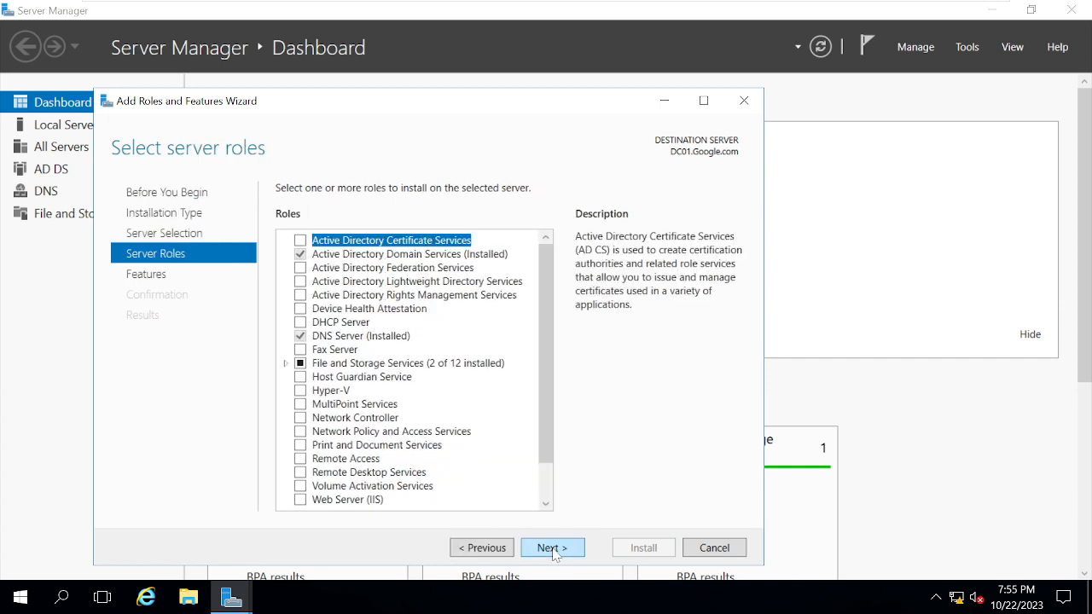
- Select the DHCP Server role with its administration tools, keep the default features, and install it
{"action": "left_click", "coordinate": [302, 328]}
{"action": "left_click", "coordinate": [490, 471]}
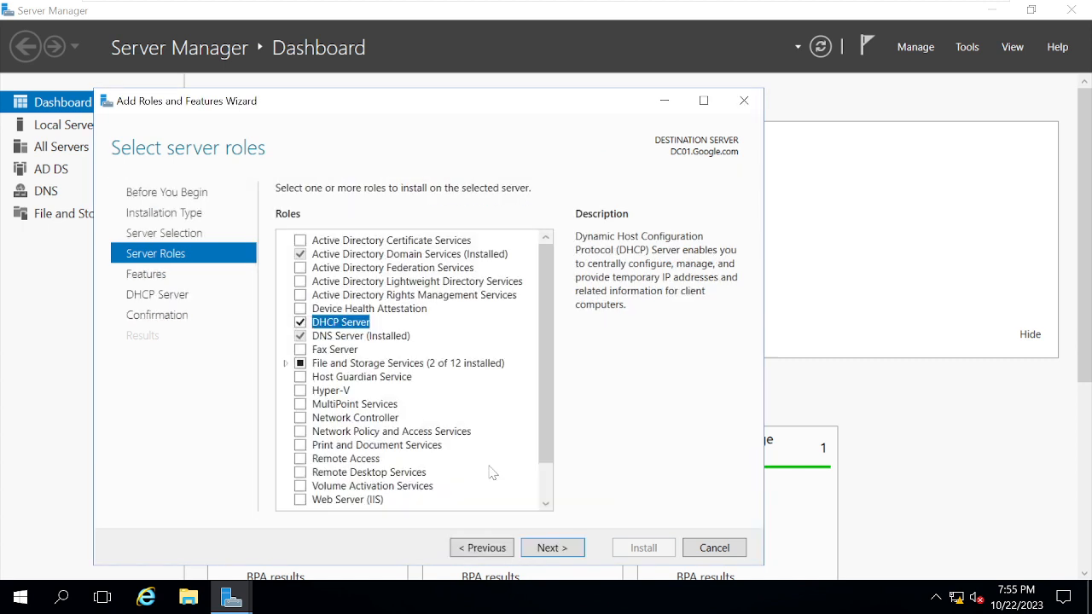
{"action": "left_click", "coordinate": [559, 550]}
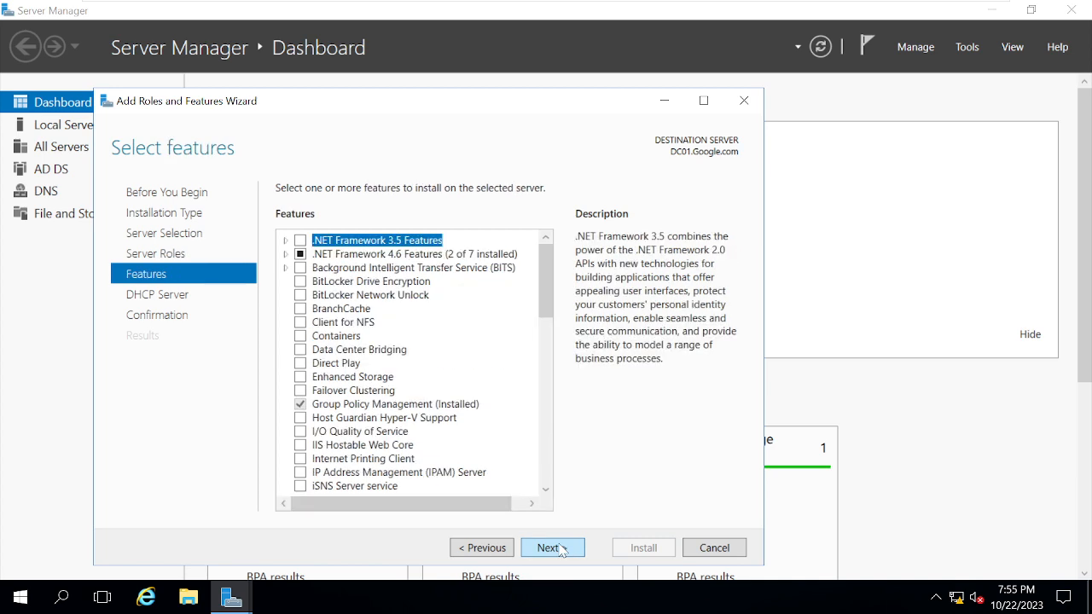
{"action": "left_click", "coordinate": [551, 547]}
{"action": "left_click", "coordinate": [562, 548]}
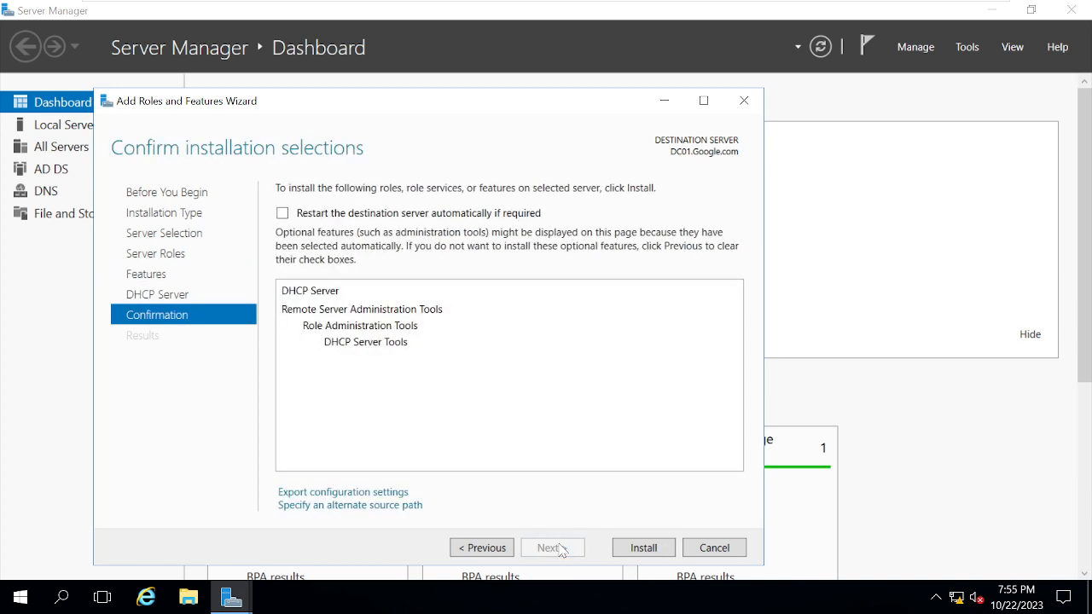
{"action": "left_click", "coordinate": [644, 548]}
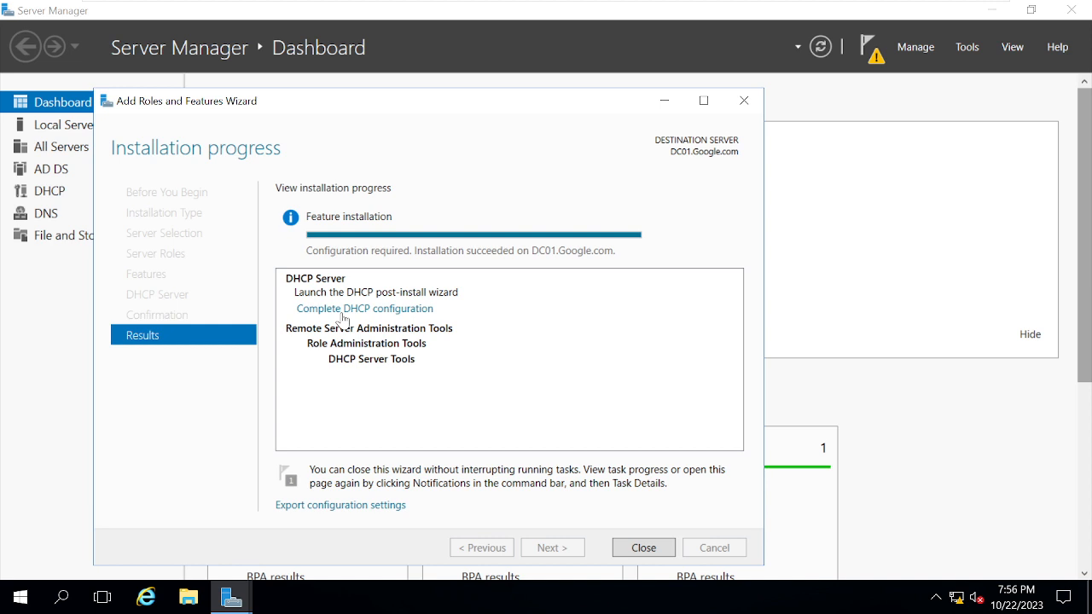
- Complete the DHCP post-install configuration, authorizing the server with the preset domain administrator credentials, and close both wizards
{"action": "left_click", "coordinate": [397, 313]}
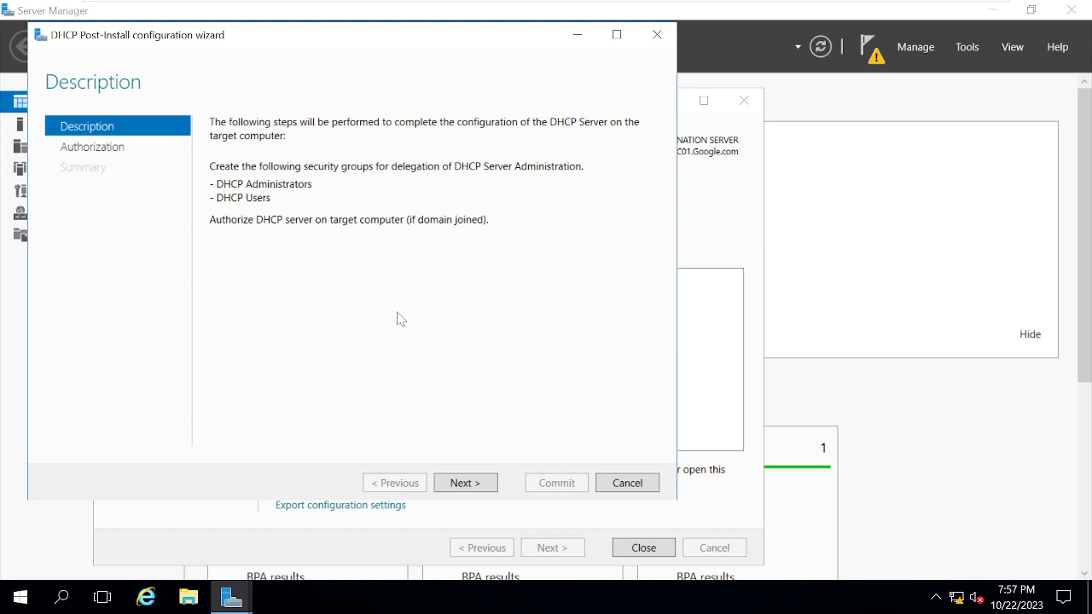
{"action": "left_click", "coordinate": [477, 490]}
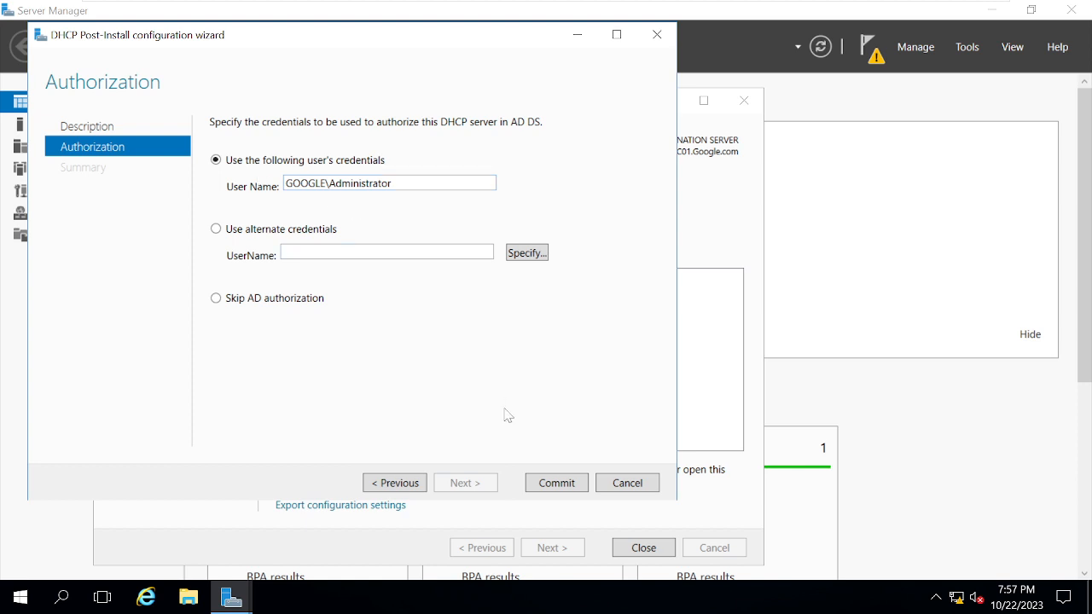
{"action": "left_click", "coordinate": [556, 483]}
{"action": "left_click", "coordinate": [555, 483]}
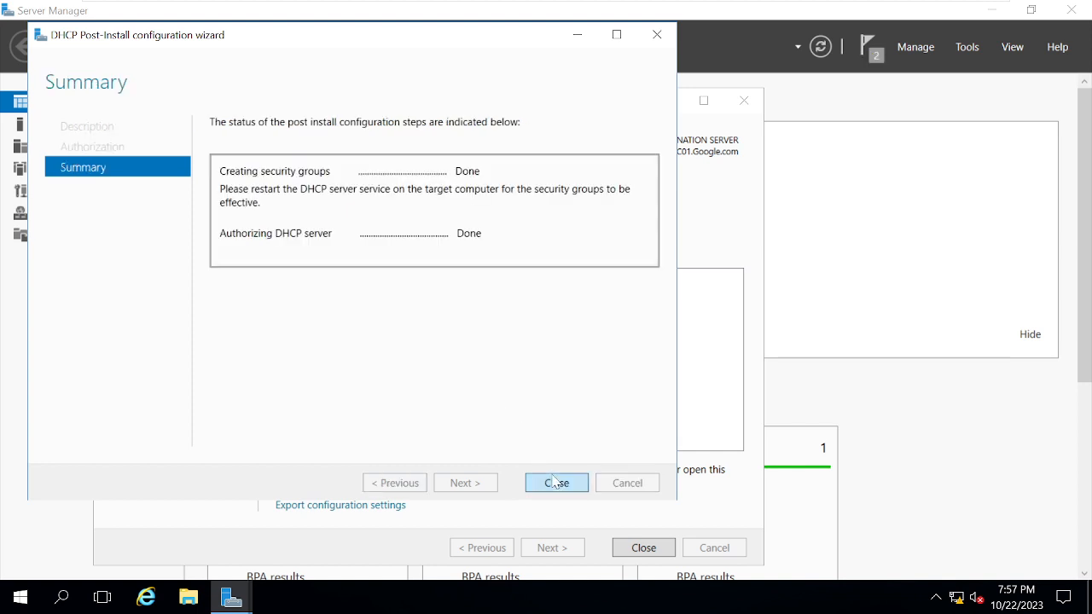
{"action": "left_click", "coordinate": [647, 553]}
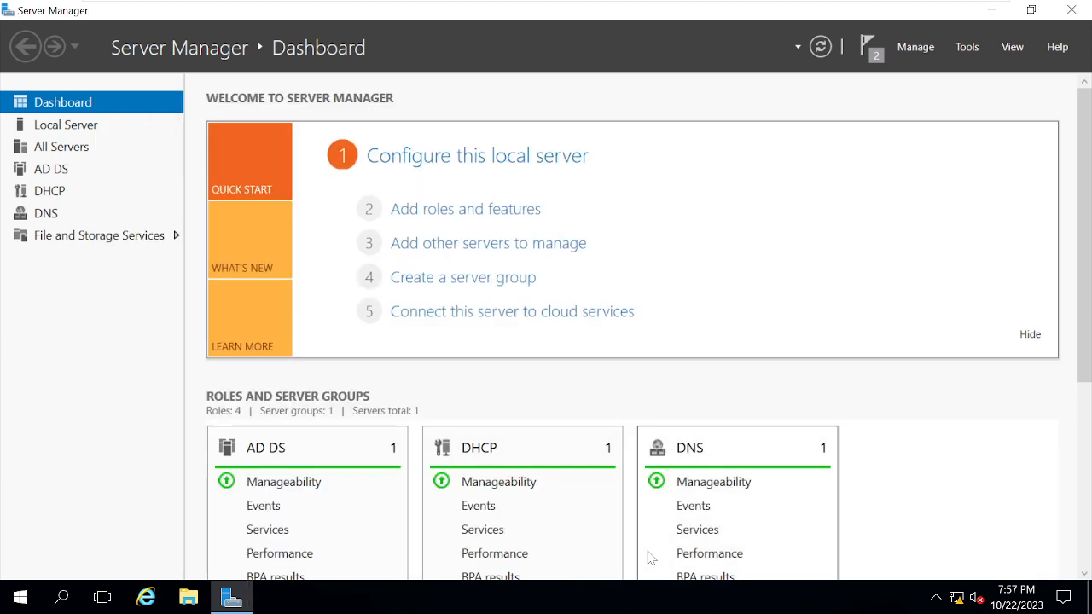
- Open the DHCP management console from Server Manager and maximize its window
{"action": "left_click", "coordinate": [969, 48]}
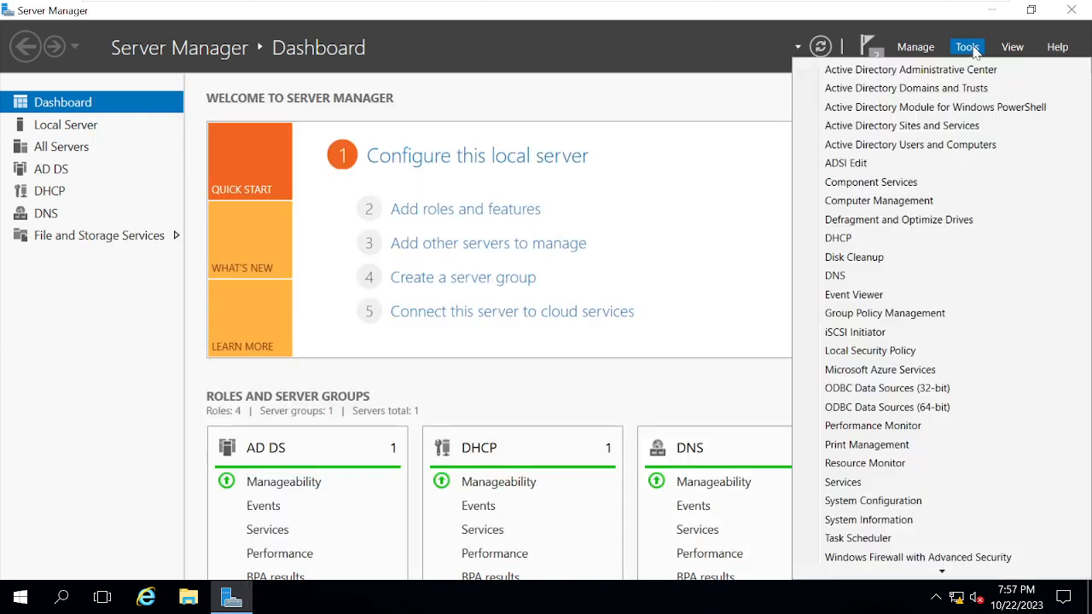
{"action": "left_click", "coordinate": [856, 239]}
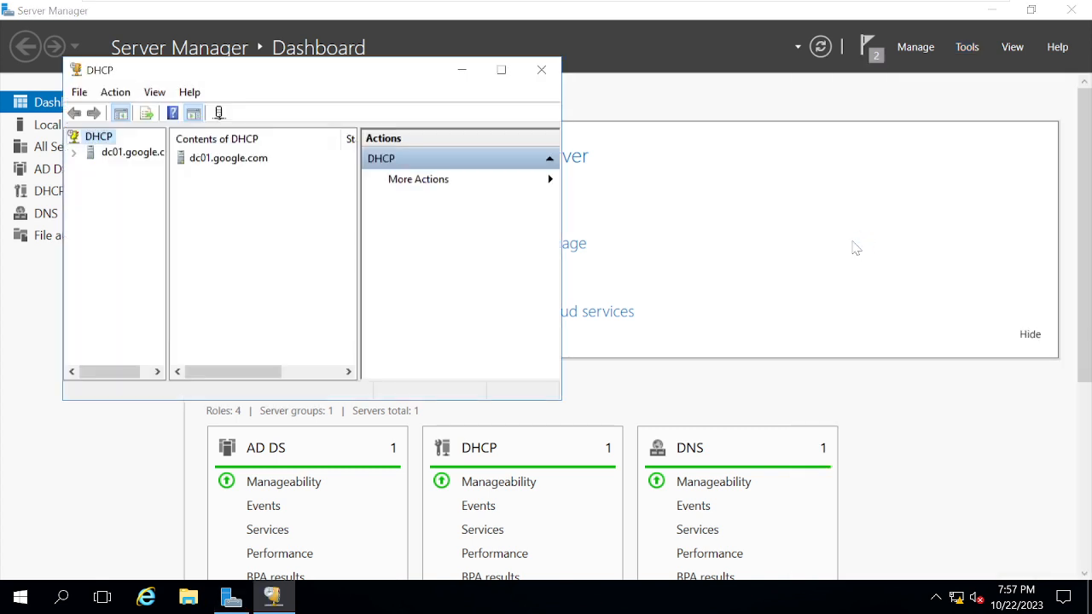
{"action": "left_click", "coordinate": [501, 72]}
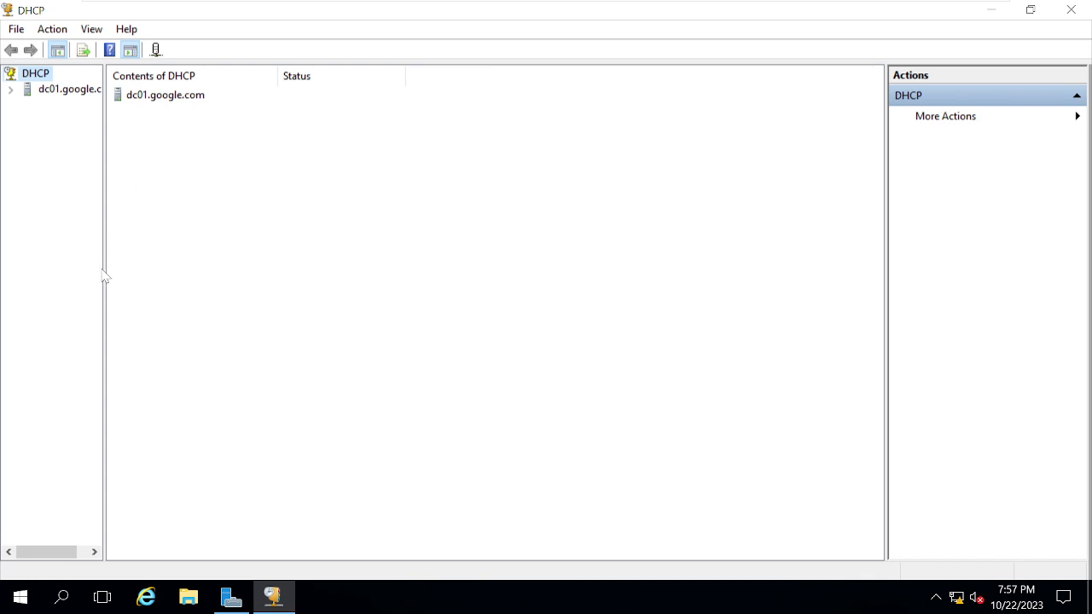
- Expand dc01.google.com with its IPv4 and IPv6 nodes and widen the console tree to show them fully
{"action": "left_click_drag", "start_coordinate": [103, 276], "coordinate": [163, 282]}
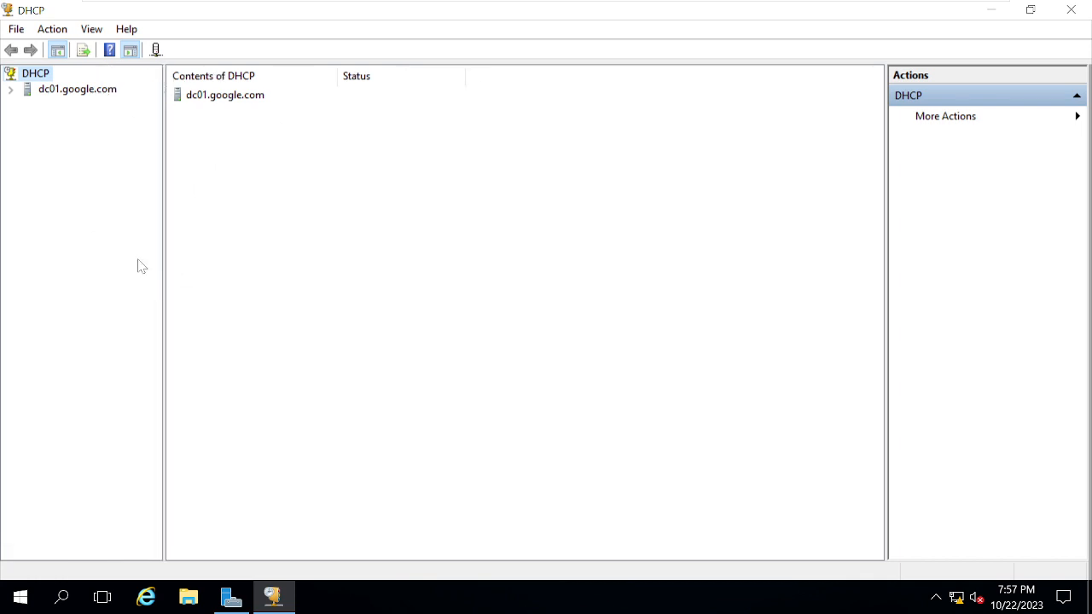
{"action": "left_click", "coordinate": [10, 90]}
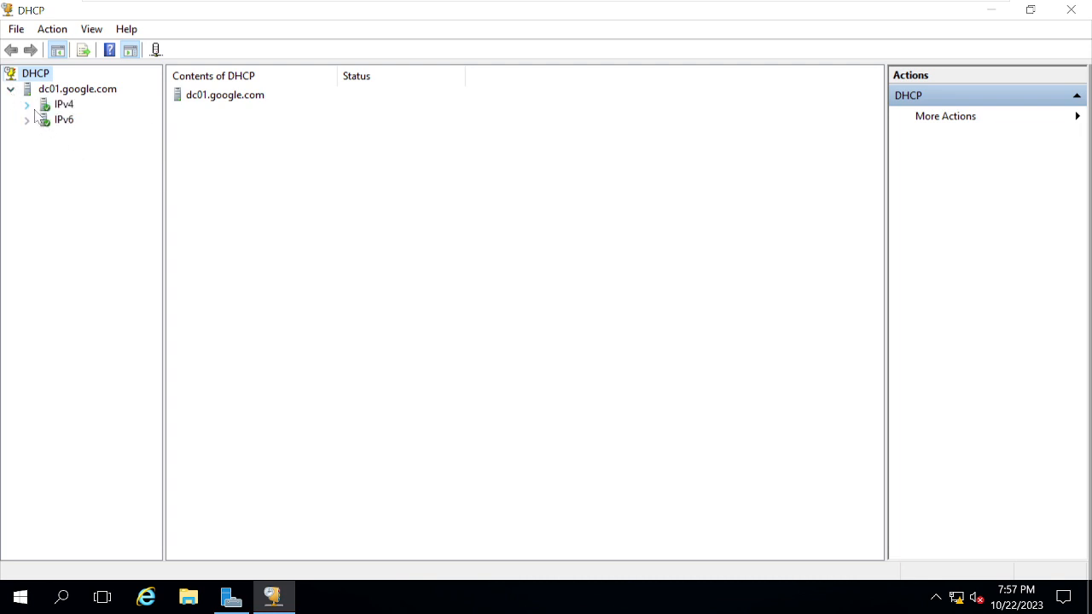
{"action": "left_click", "coordinate": [27, 105]}
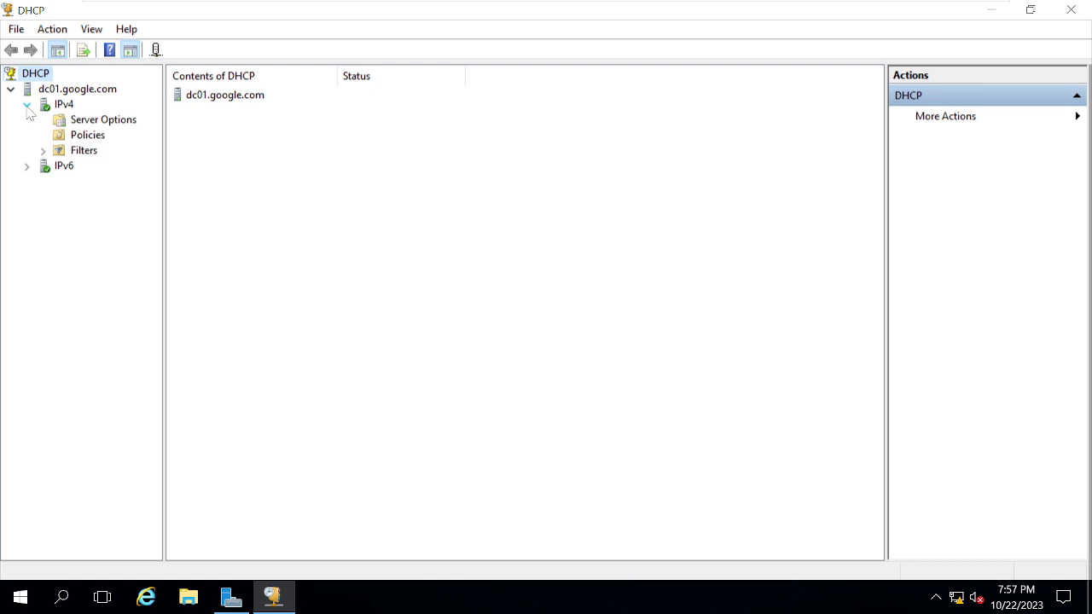
{"action": "left_click", "coordinate": [27, 166]}
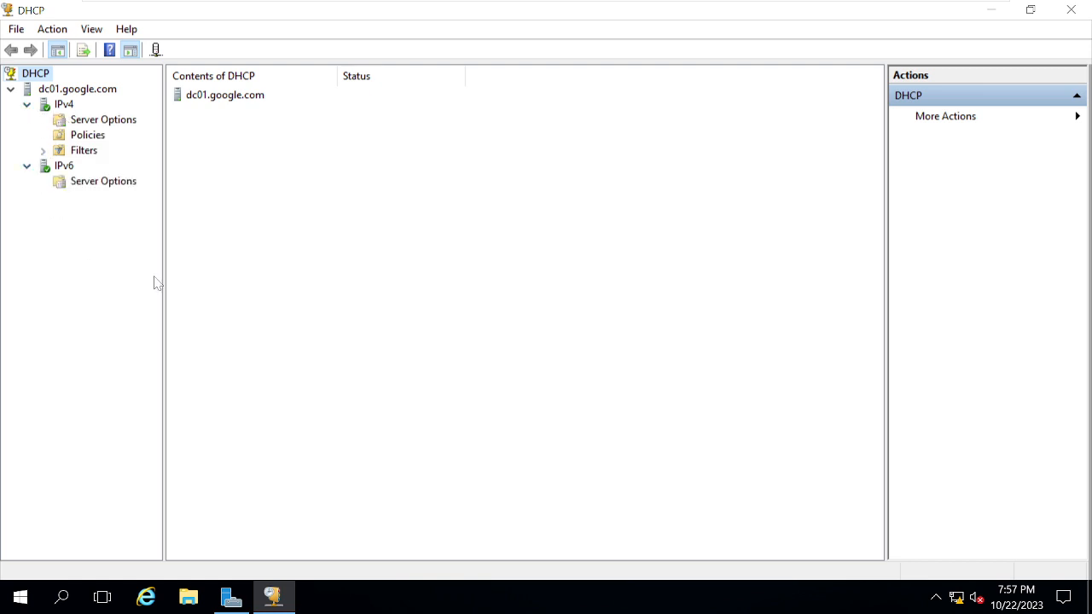
{"action": "left_click_drag", "start_coordinate": [162, 274], "coordinate": [195, 275]}
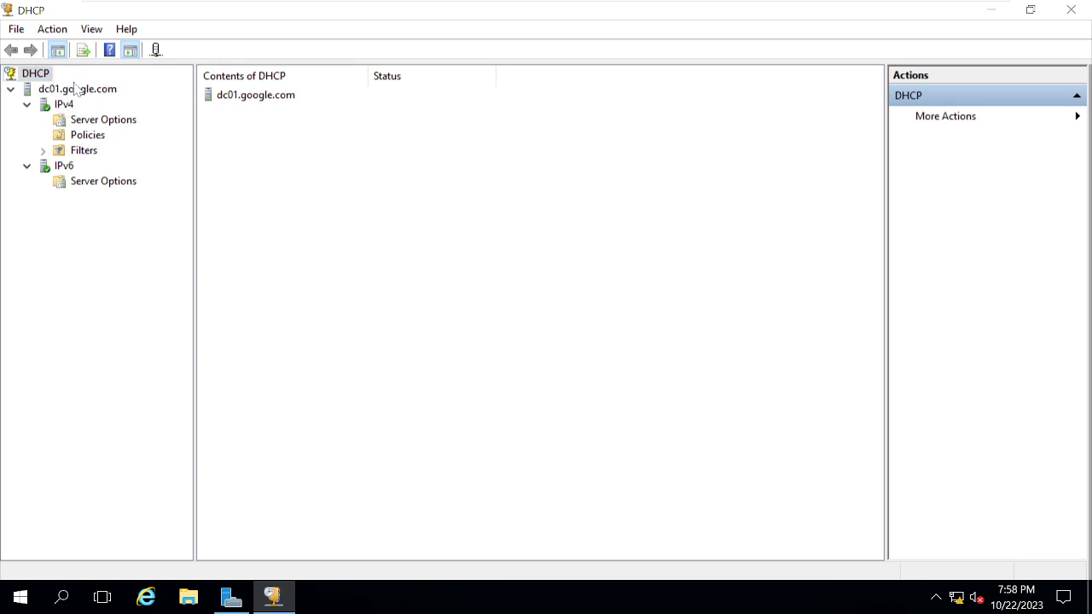
- Stop the DHCP service on dc01.google.com and start it again
{"action": "left_click", "coordinate": [75, 92]}
{"action": "right_click", "coordinate": [75, 92]}
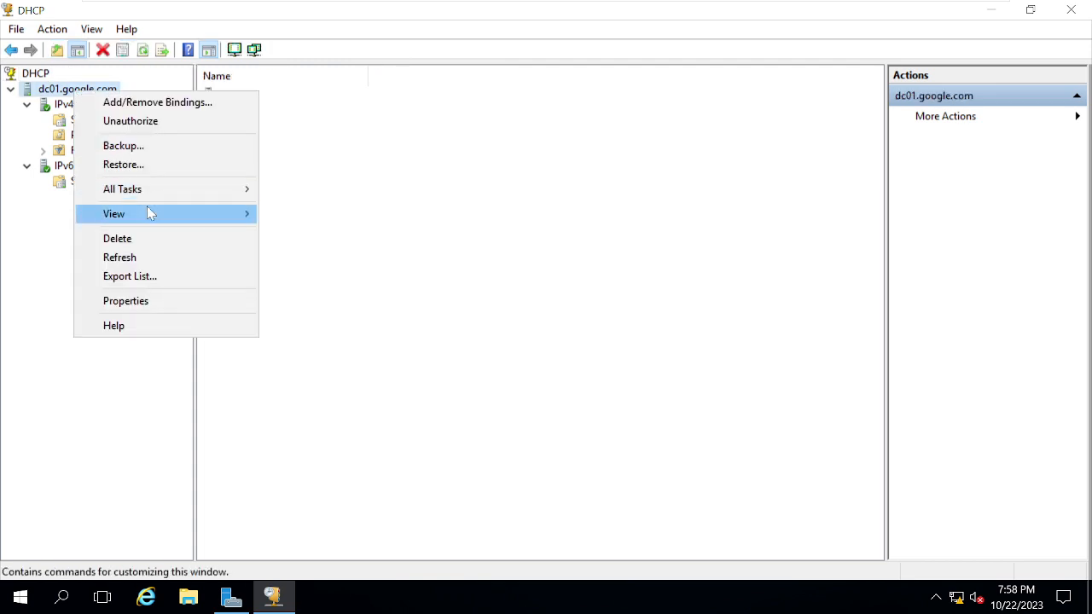
{"action": "mouse_move", "coordinate": [156, 209]}
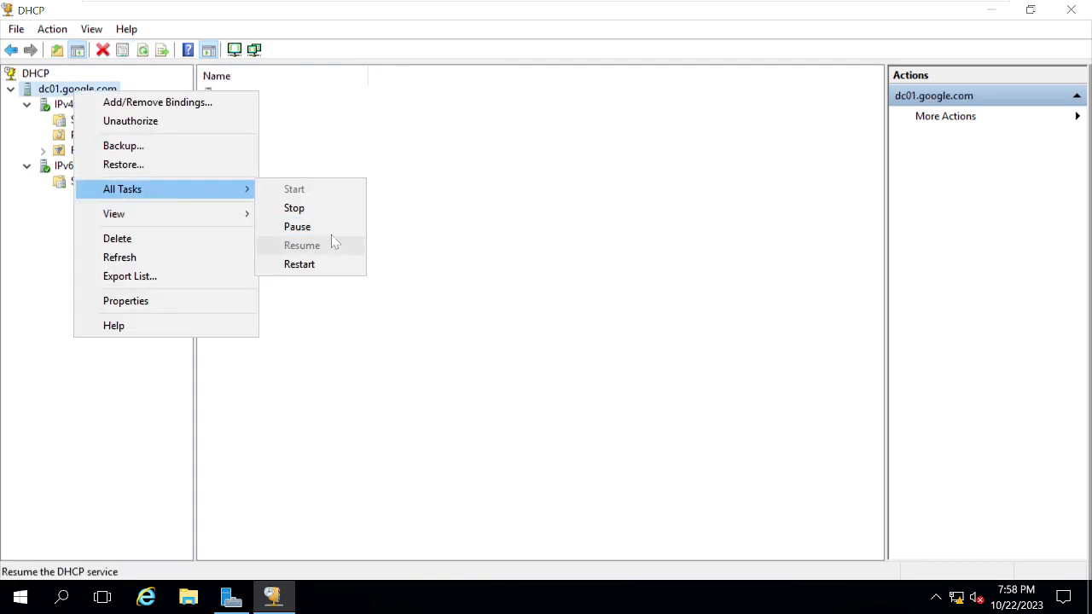
{"action": "left_click", "coordinate": [327, 220]}
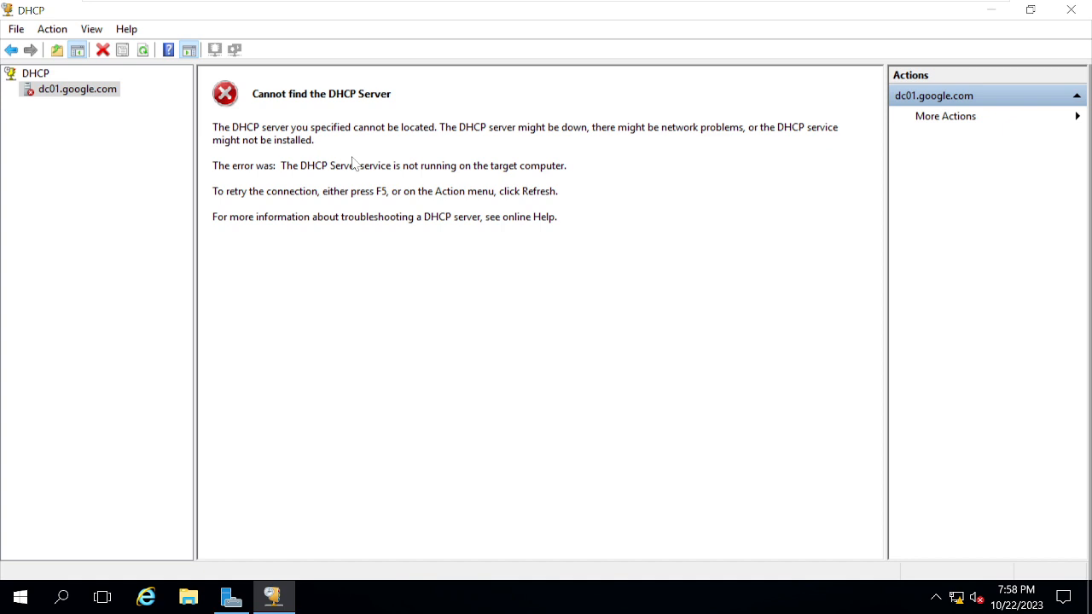
{"action": "right_click", "coordinate": [73, 94]}
{"action": "mouse_move", "coordinate": [136, 203]}
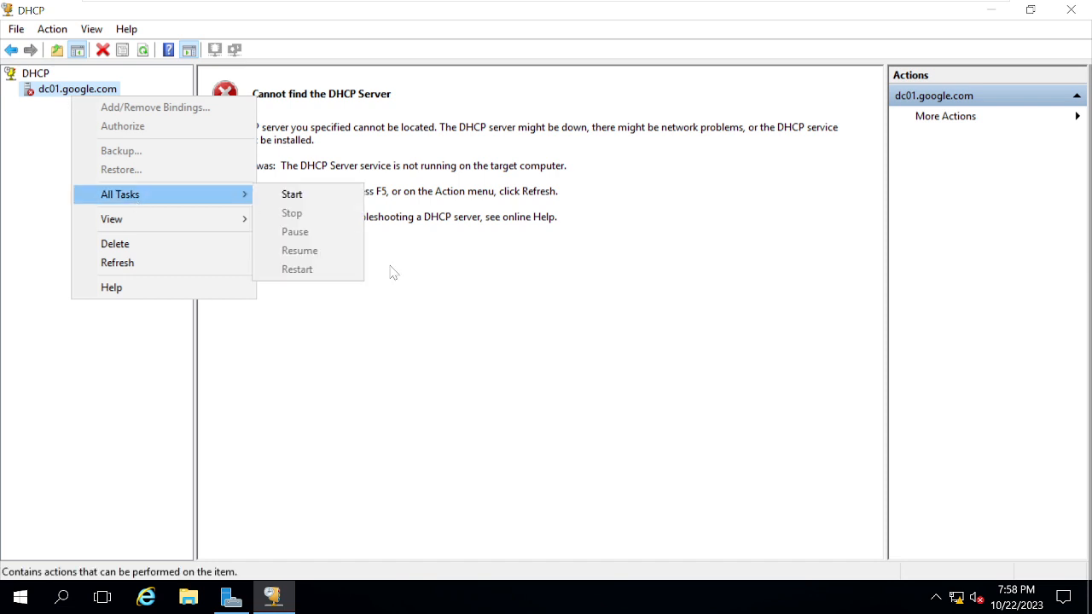
{"action": "left_click", "coordinate": [331, 202]}
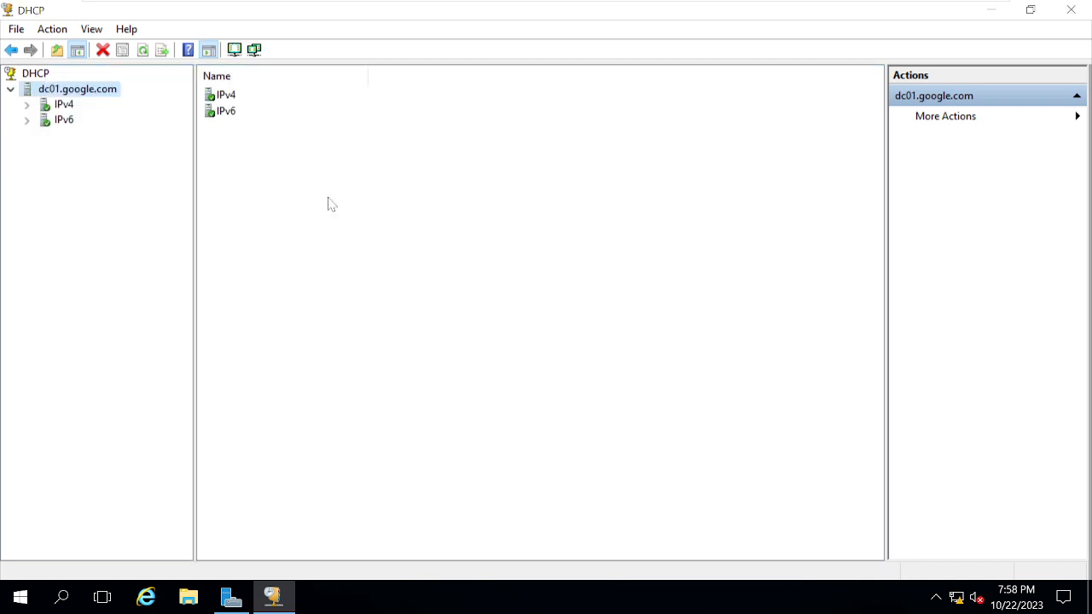
- Expand the IPv4 and IPv6 nodes of dc01.google.com and review the commands available for IPv4
{"action": "left_click", "coordinate": [27, 105]}
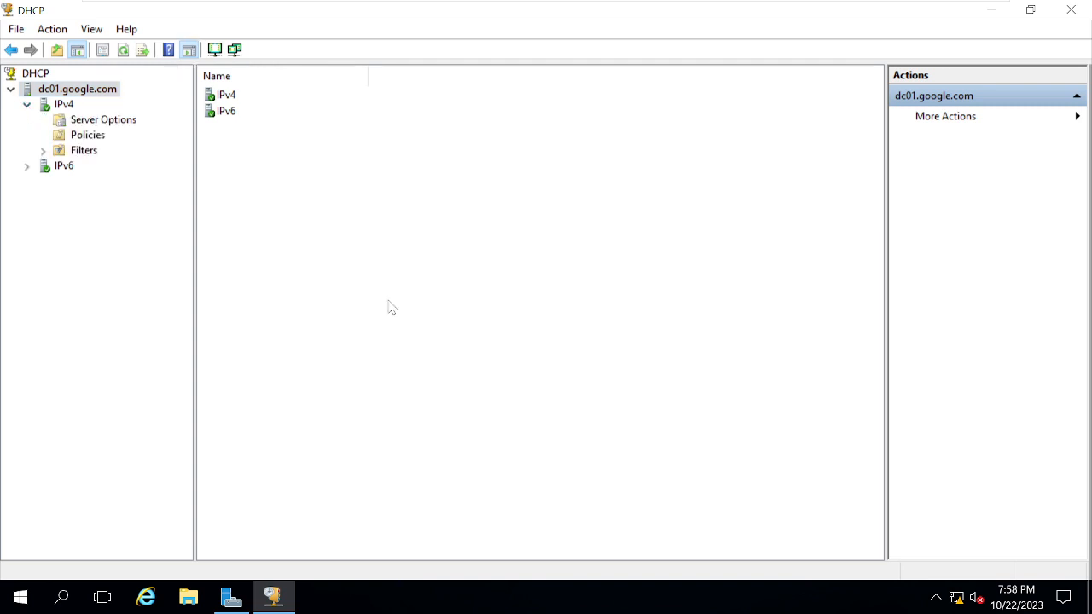
{"action": "left_click", "coordinate": [60, 108]}
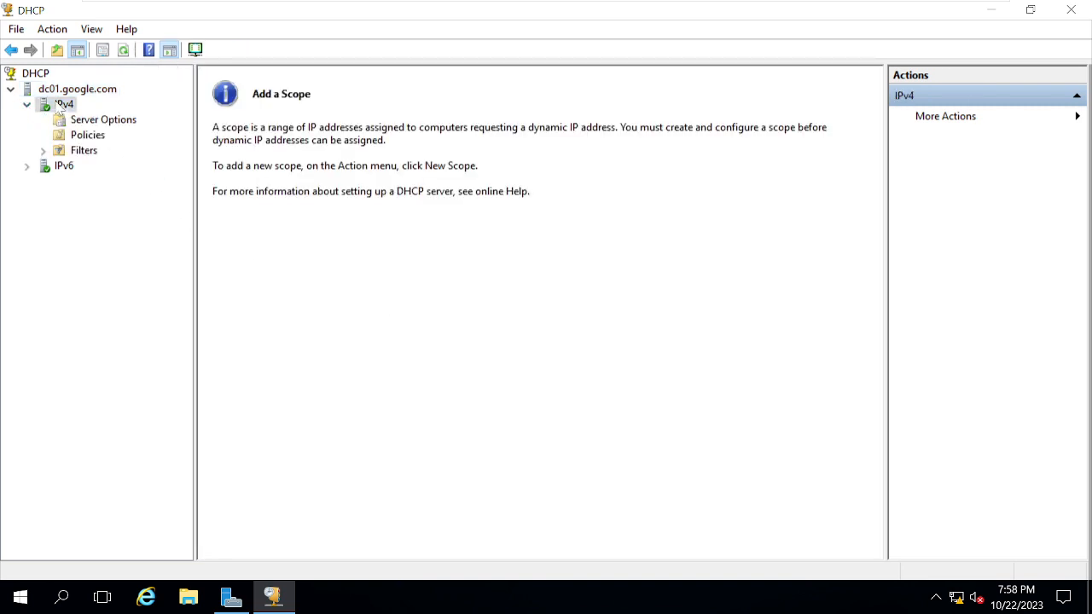
{"action": "double_click", "coordinate": [65, 169]}
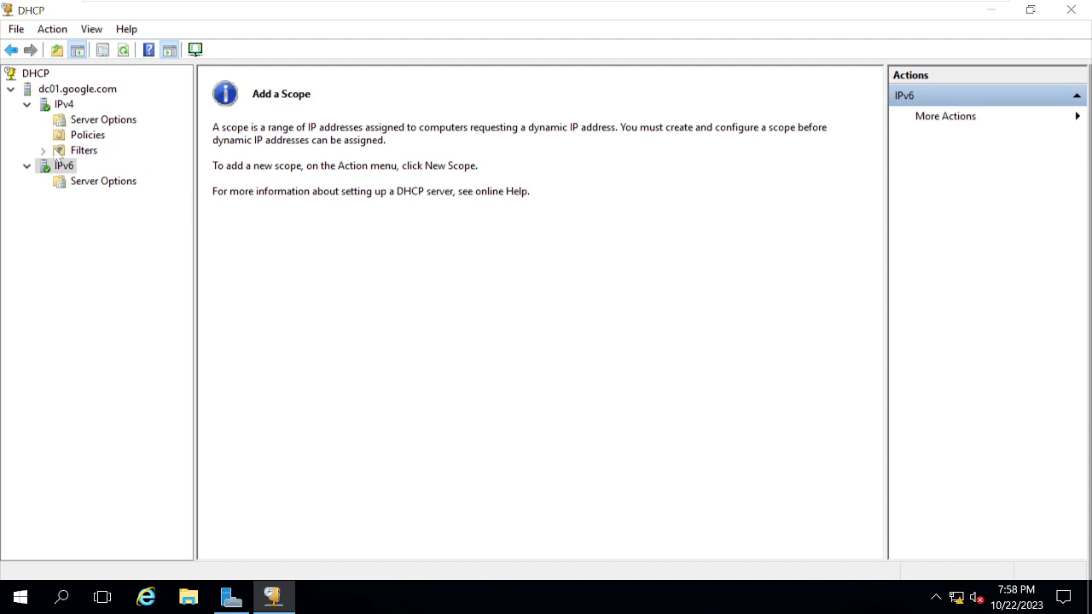
{"action": "right_click", "coordinate": [64, 105]}
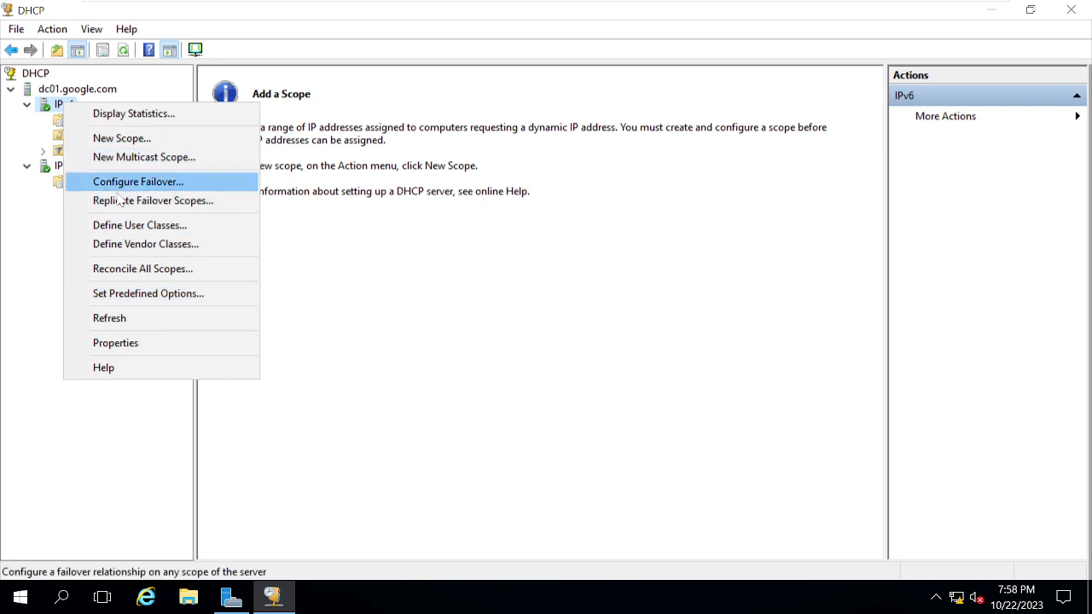
{"action": "left_click", "coordinate": [429, 461]}
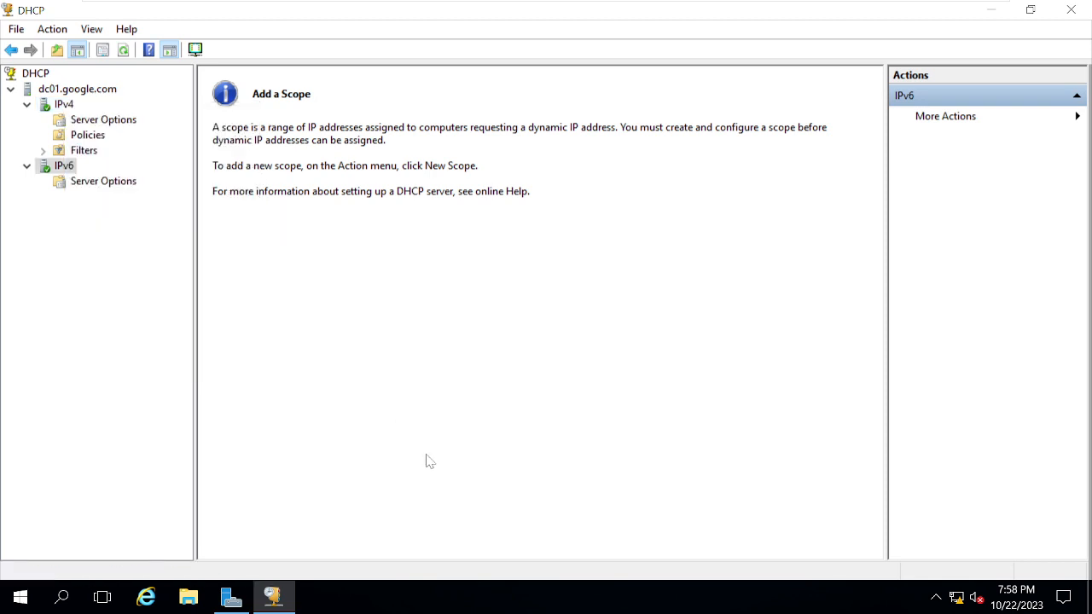
- Review the commands available for IPv6
{"action": "right_click", "coordinate": [68, 170]}
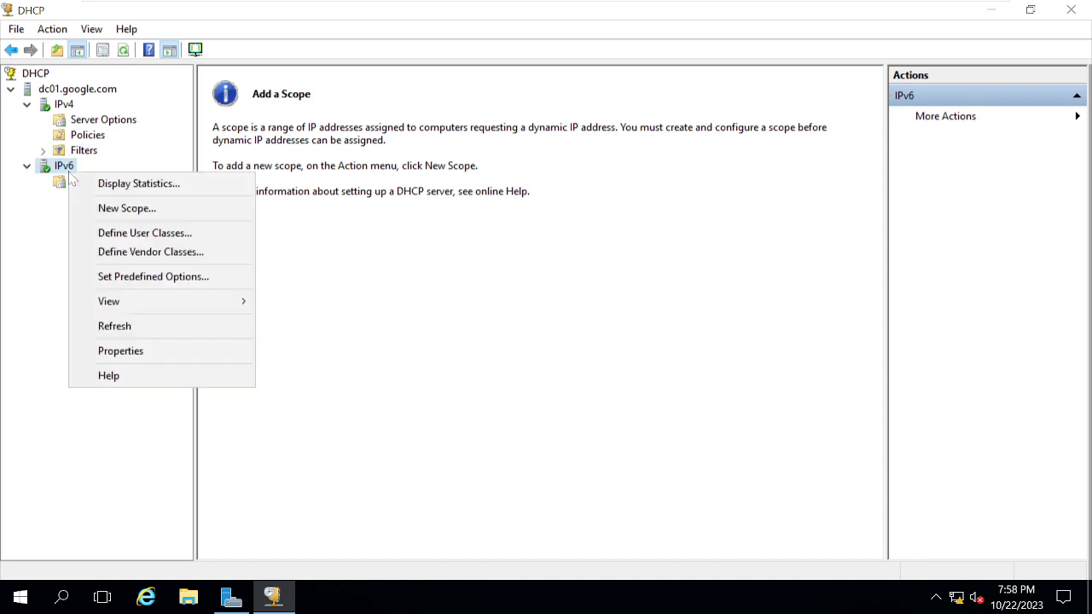
{"action": "left_click", "coordinate": [388, 424]}
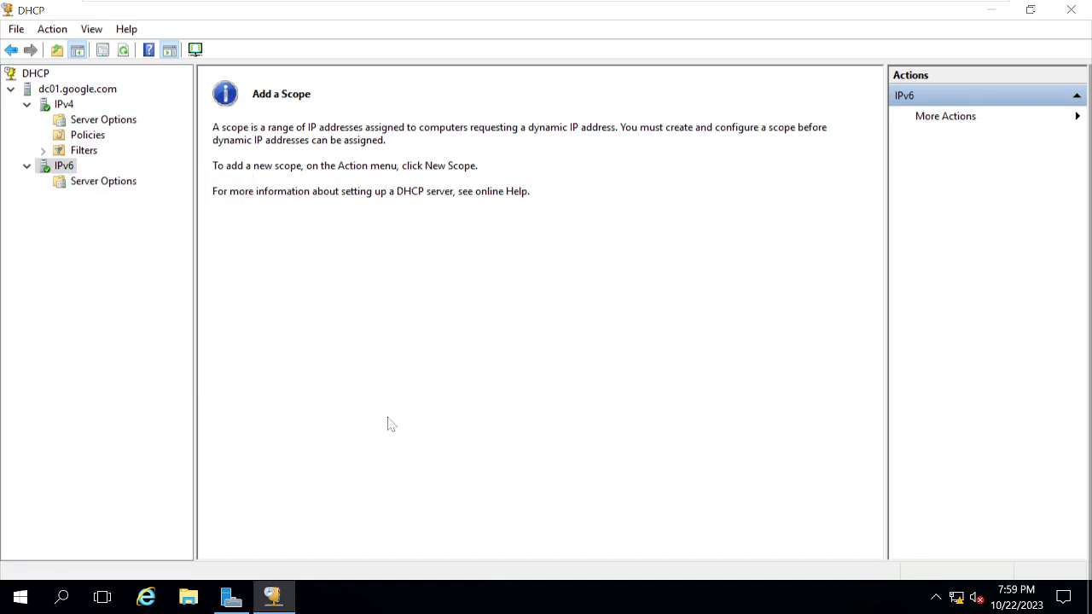
- Start a new IPv4 scope and name it Wifi-Bangalore, without a description
{"action": "left_click", "coordinate": [68, 107]}
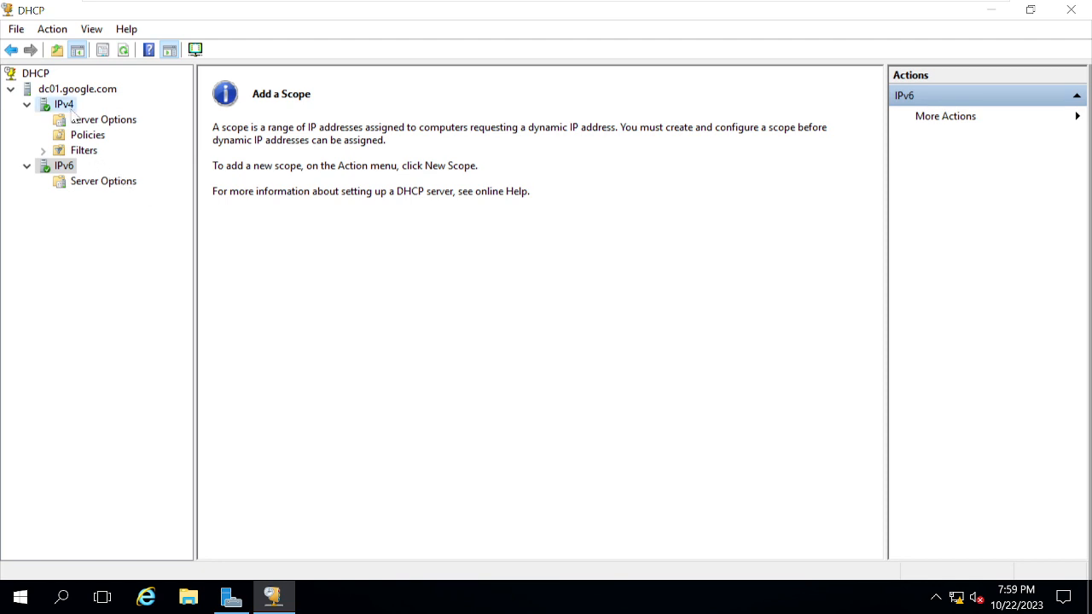
{"action": "right_click", "coordinate": [72, 111]}
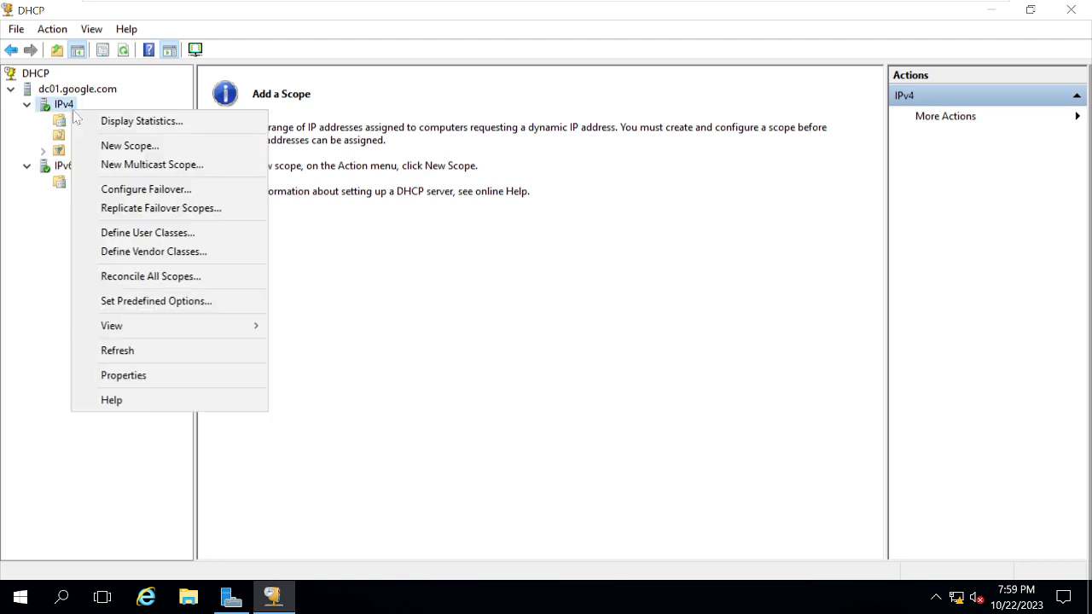
{"action": "left_click", "coordinate": [211, 154]}
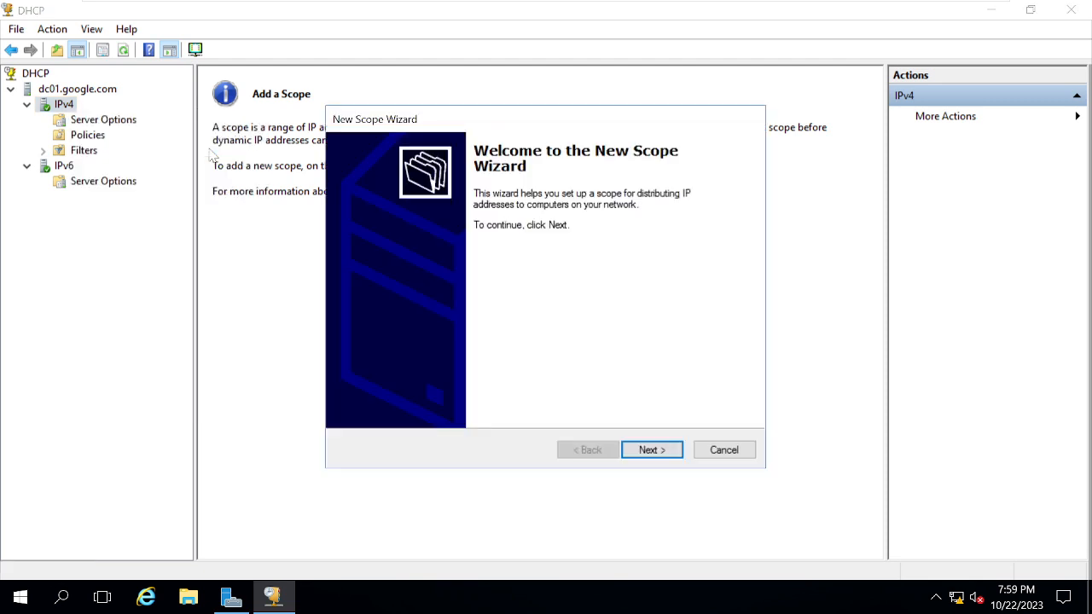
{"action": "left_click", "coordinate": [655, 453]}
{"action": "type", "text": "W"}
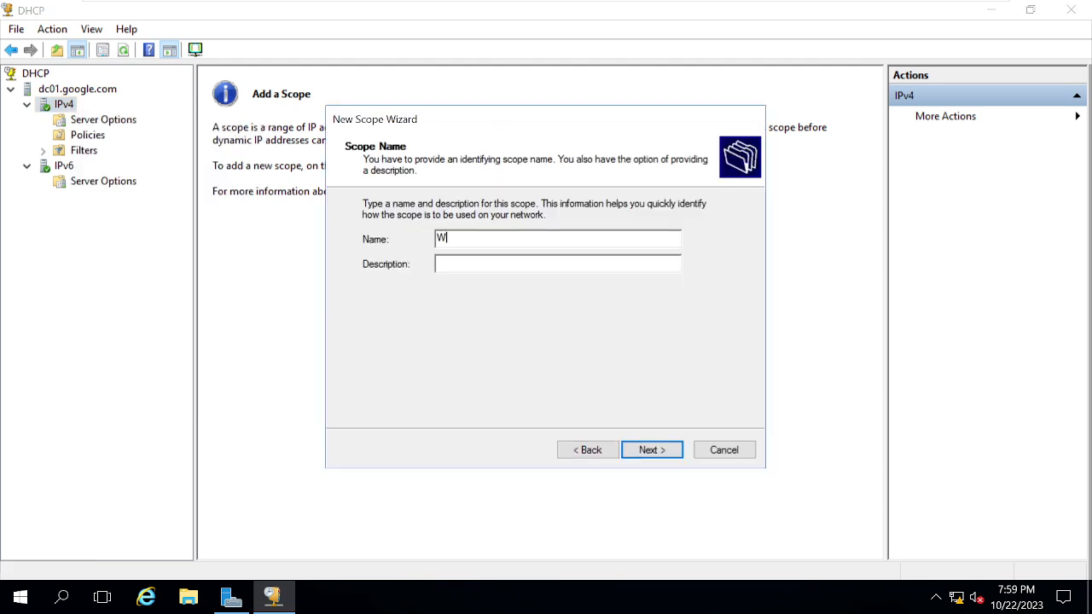
{"action": "type", "text": "ifi-Bangalore"}
{"action": "left_click", "coordinate": [654, 452]}
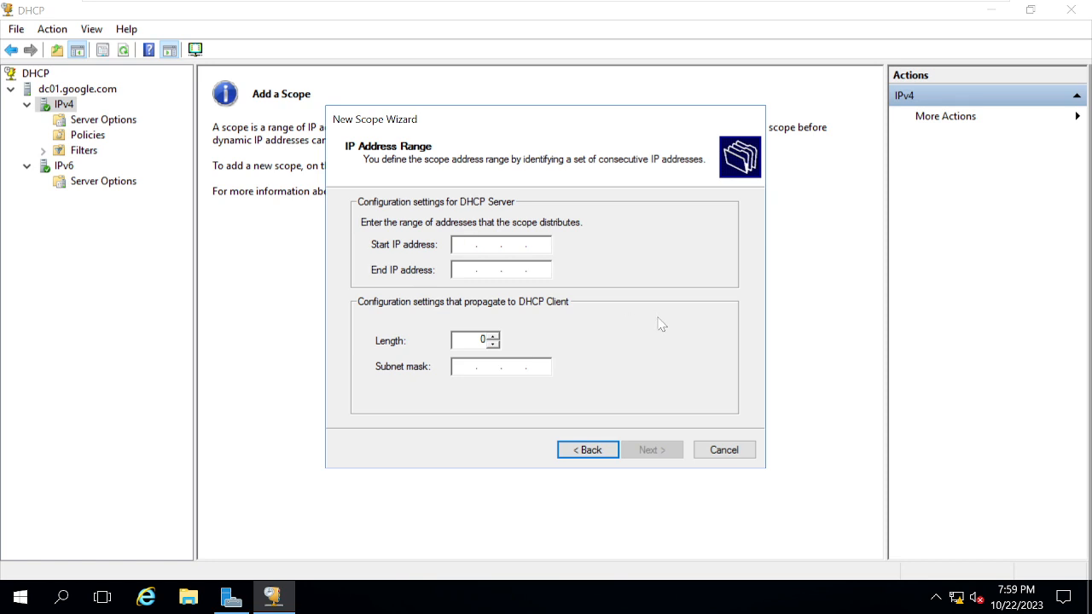
- Set the scope's address range from 192.168.10.1 to 192.168.10.254 and accept the proposed subnet mask
{"action": "type", "text": "192.168.1.1"}
{"action": "key", "text": "Tab"}
{"action": "type", "text": "192."}
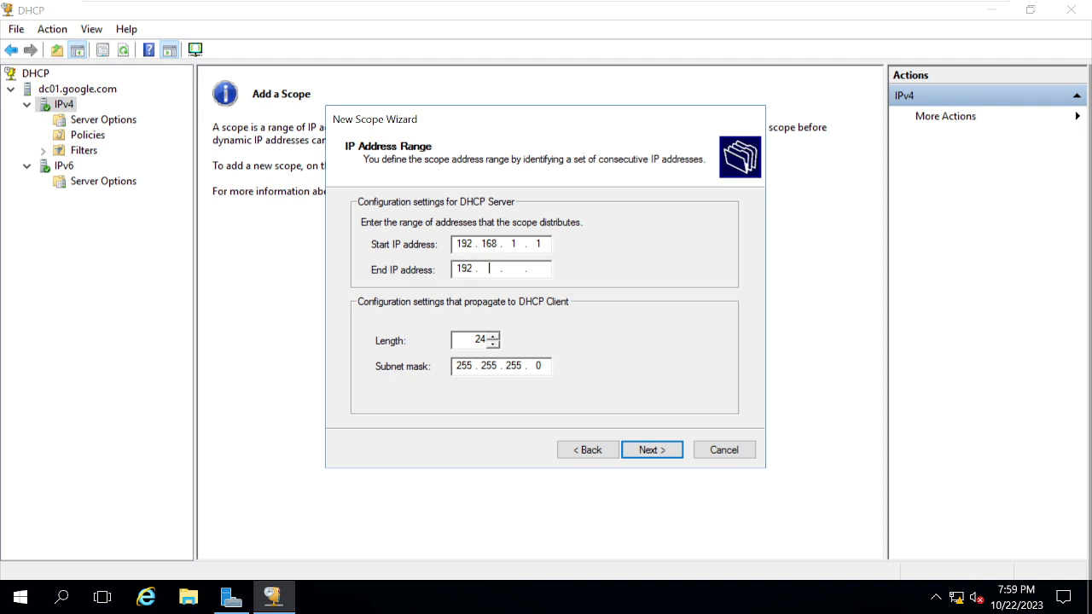
{"action": "type", "text": "168.125.4"}
{"action": "key", "text": "BackSpace"}
{"action": "key", "text": "BackSpace"}
{"action": "key", "text": "BackSpace"}
{"action": "key", "text": "BackSpace"}
{"action": "type", "text": ". 254"}
{"action": "left_click", "coordinate": [517, 244]}
{"action": "type", "text": "0"}
{"action": "left_click", "coordinate": [520, 269]}
{"action": "type", "text": "0"}
{"action": "left_click", "coordinate": [654, 452]}
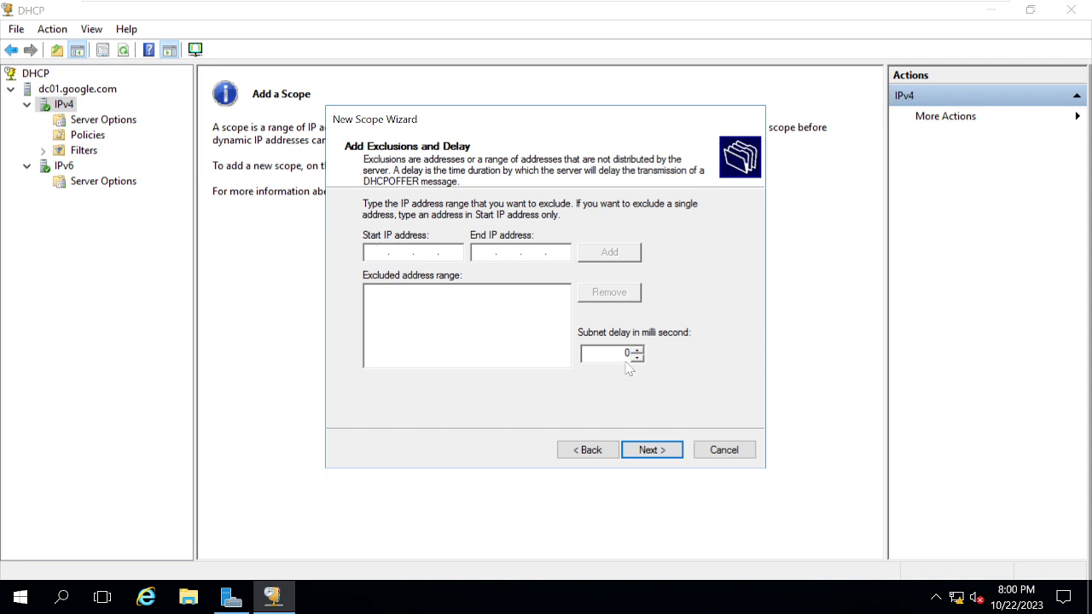
- Leave the scope without address exclusions and adjust its lease duration
{"action": "left_click", "coordinate": [663, 454]}
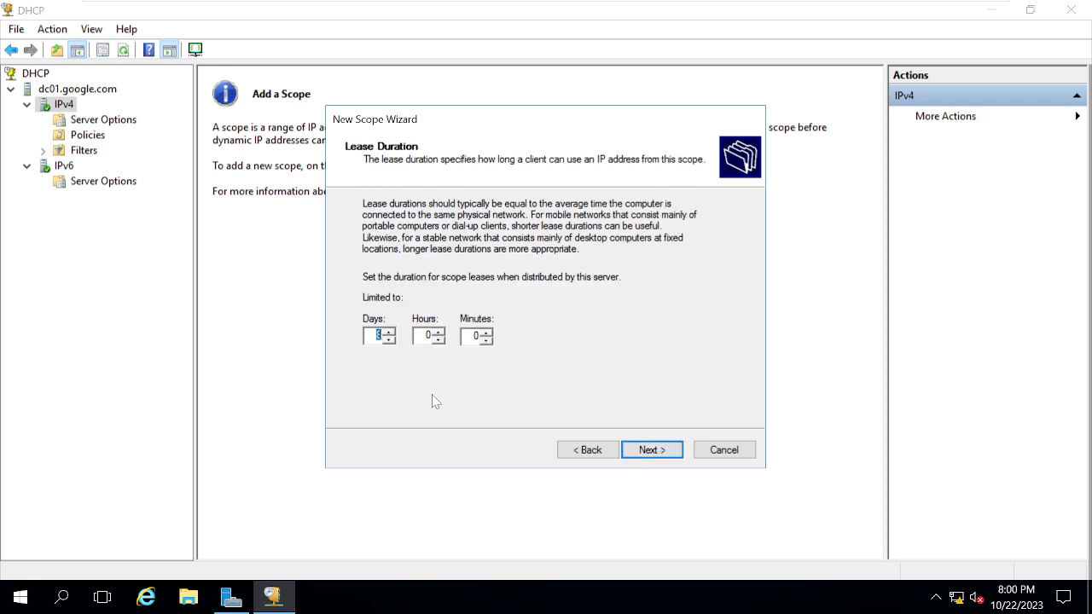
{"action": "left_click", "coordinate": [376, 336]}
{"action": "left_click", "coordinate": [663, 458]}
{"action": "left_click", "coordinate": [587, 457]}
{"action": "type", "text": "99"}
{"action": "key", "text": "Delete"}
{"action": "type", "text": "9"}
{"action": "key", "text": "BackSpace"}
{"action": "key", "text": "BackSpace"}
{"action": "key", "text": "BackSpace"}
{"action": "type", "text": "8"}
{"action": "key", "text": "BackSpace"}
{"action": "double_click", "coordinate": [474, 336]}
{"action": "type", "text": "5"}
{"action": "key", "text": "BackSpace"}
{"action": "type", "text": "8"}
{"action": "left_click", "coordinate": [657, 458]}
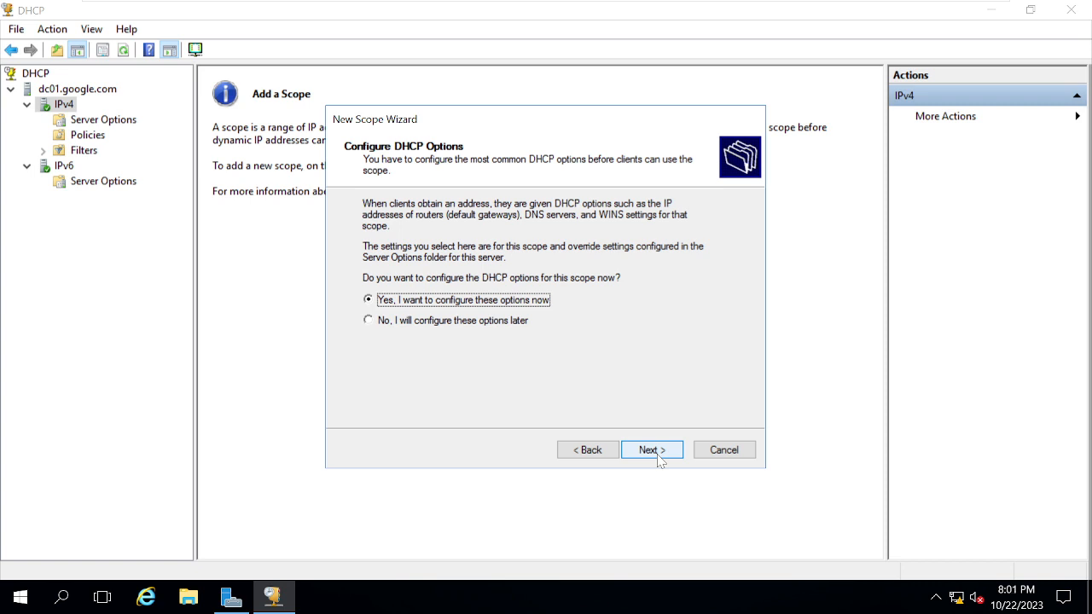
- Choose to configure the DHCP options now and add 192.168.10.1 as the scope's default gateway
{"action": "left_click", "coordinate": [657, 452]}
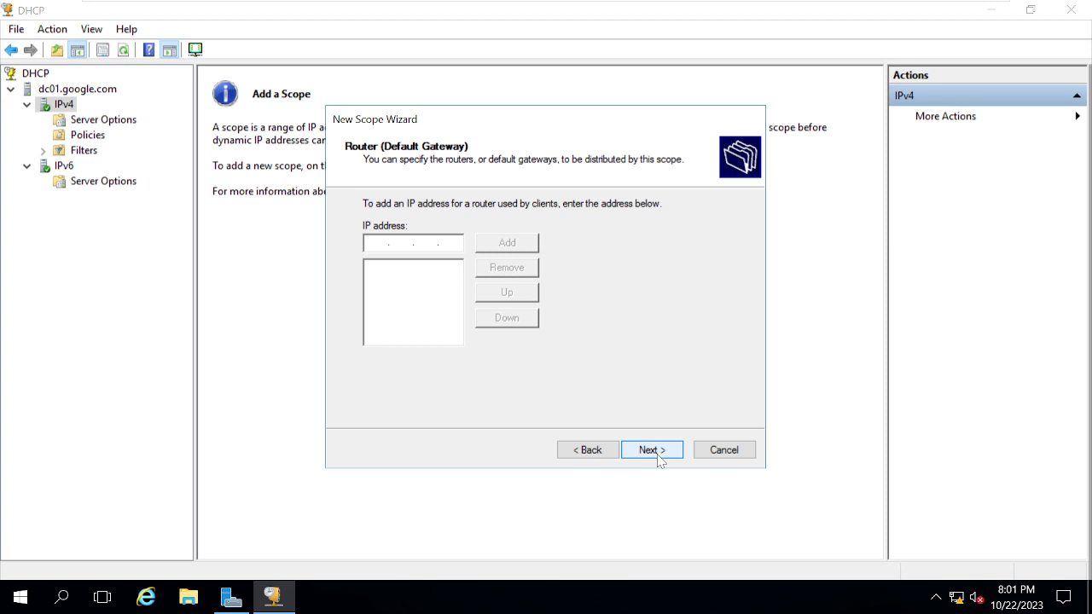
{"action": "type", "text": "192 . "}
{"action": "type", "text": "15"}
{"action": "key", "text": "BackSpace"}
{"action": "type", "text": "68"}
{"action": "type", "text": "100"}
{"action": "key", "text": "BackSpace"}
{"action": "key", "text": "BackSpace"}
{"action": "type", "text": "0 . 1"}
{"action": "left_click", "coordinate": [523, 246]}
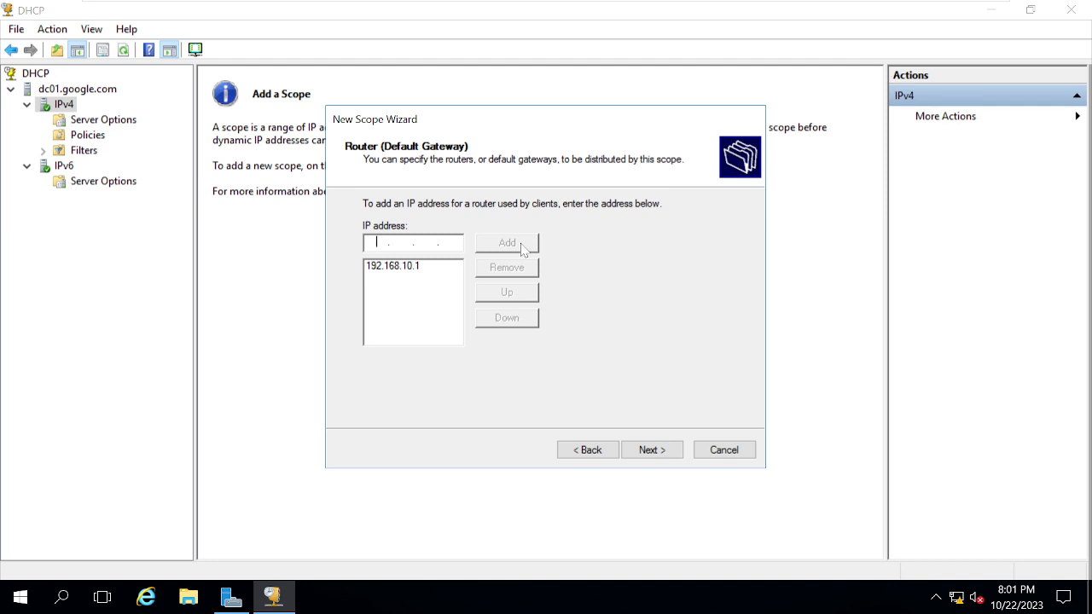
{"action": "left_click", "coordinate": [659, 449]}
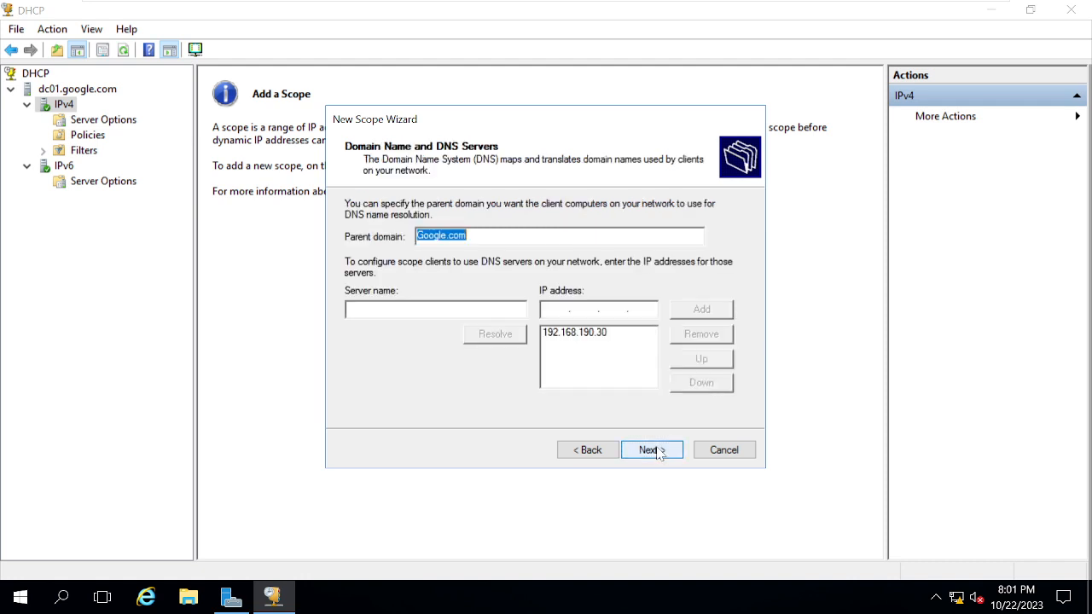
- Finish the scope with parent domain Google.com, DNS server 192.168.190.30 and no WINS servers, and activate it immediately
{"action": "left_click", "coordinate": [619, 347]}
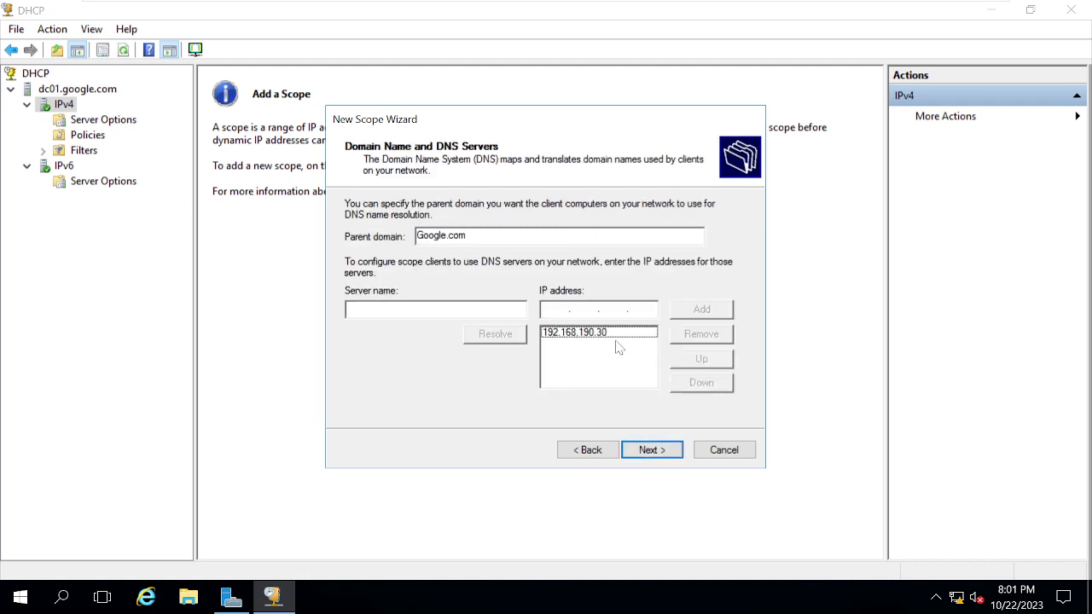
{"action": "left_click", "coordinate": [598, 338]}
{"action": "left_click", "coordinate": [655, 457]}
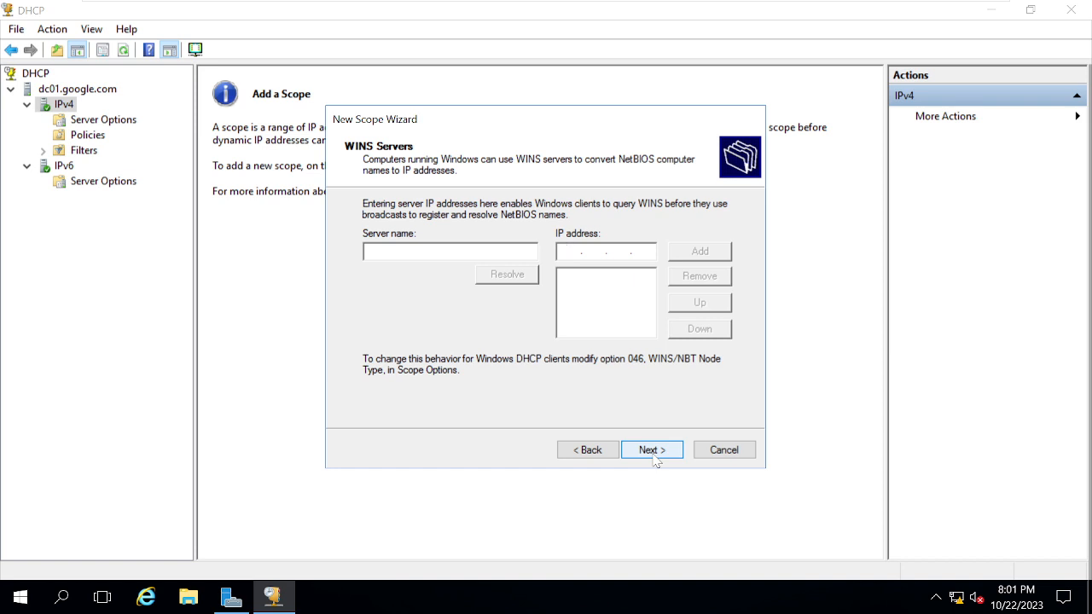
{"action": "left_click", "coordinate": [654, 453]}
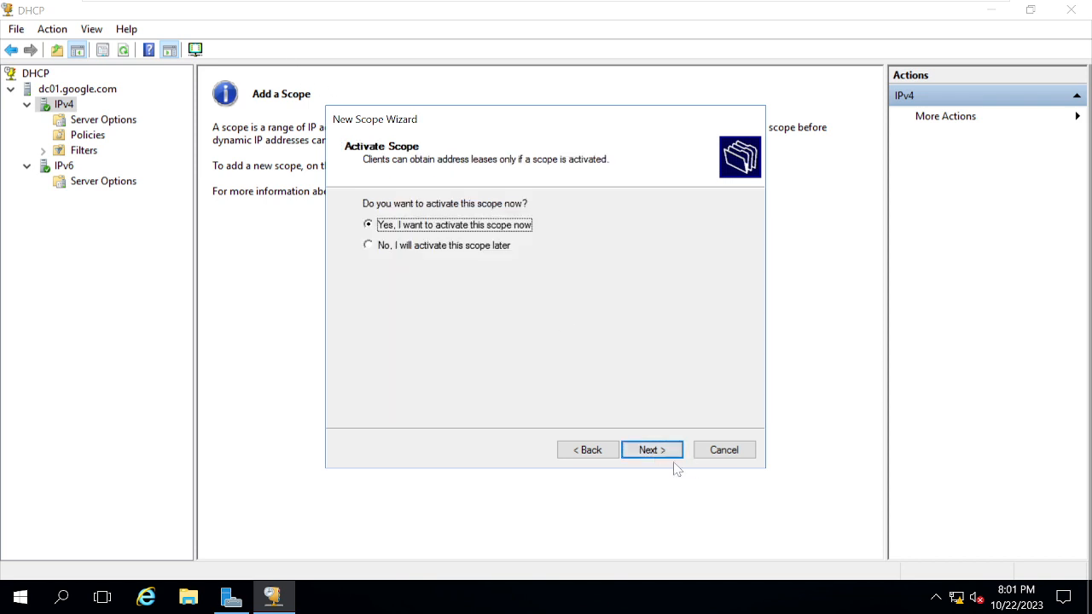
{"action": "left_click", "coordinate": [663, 457]}
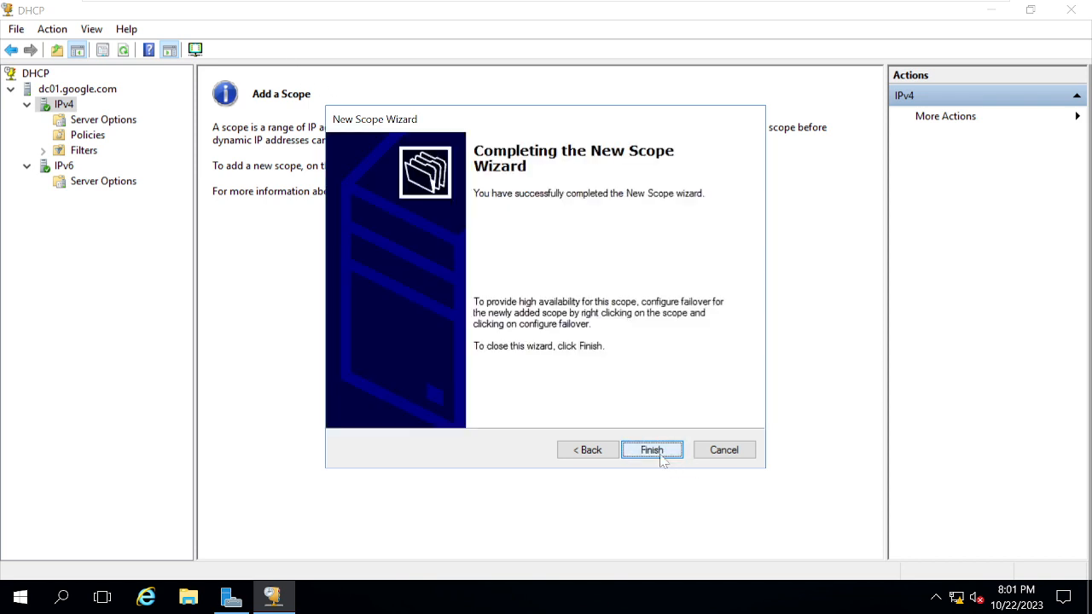
{"action": "left_click", "coordinate": [663, 458]}
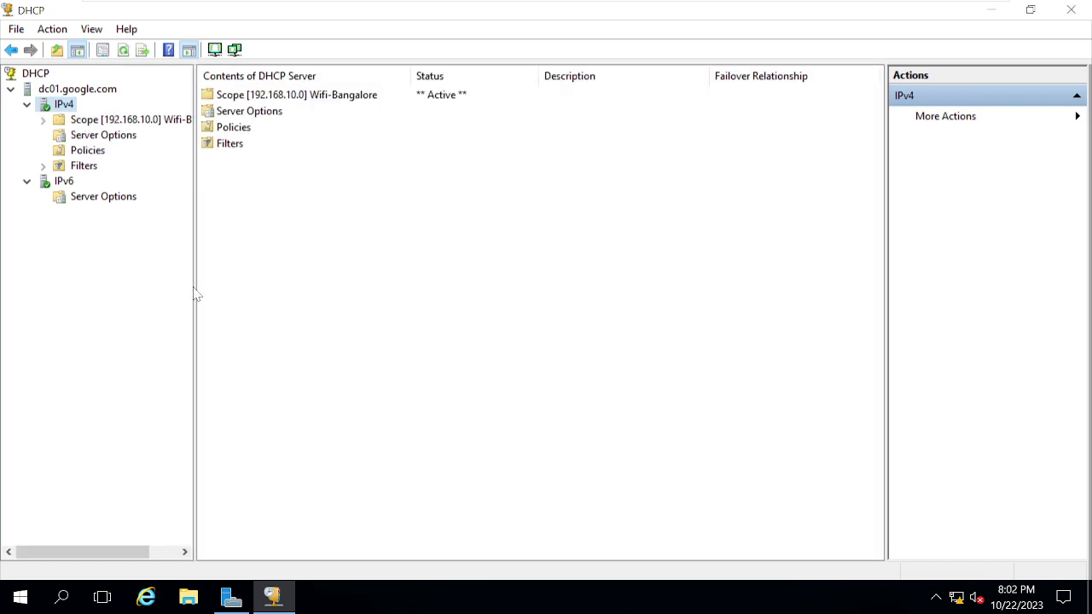
- Expand the Wifi-Bangalore scope in a widened console tree and review its address pool and all address lease columns
{"action": "left_click_drag", "start_coordinate": [194, 318], "coordinate": [260, 345]}
{"action": "left_click", "coordinate": [43, 120]}
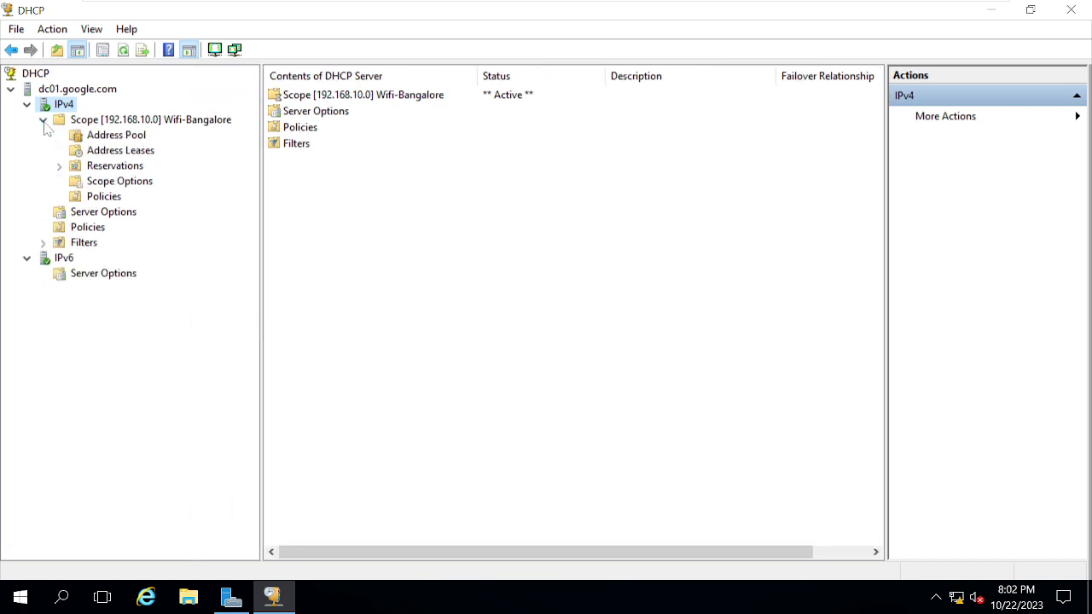
{"action": "left_click", "coordinate": [114, 121]}
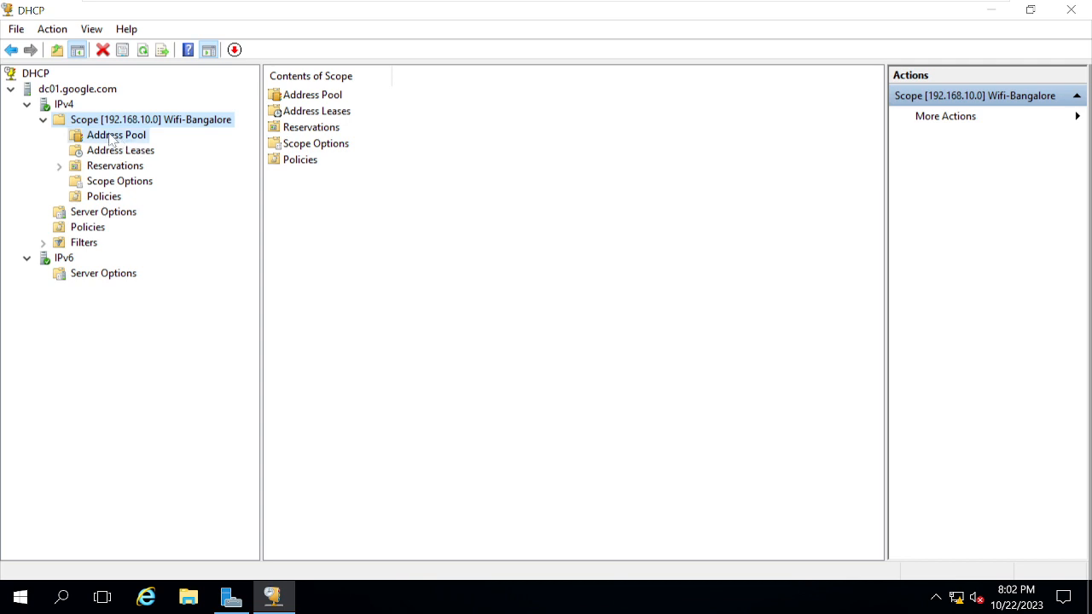
{"action": "left_click", "coordinate": [110, 138]}
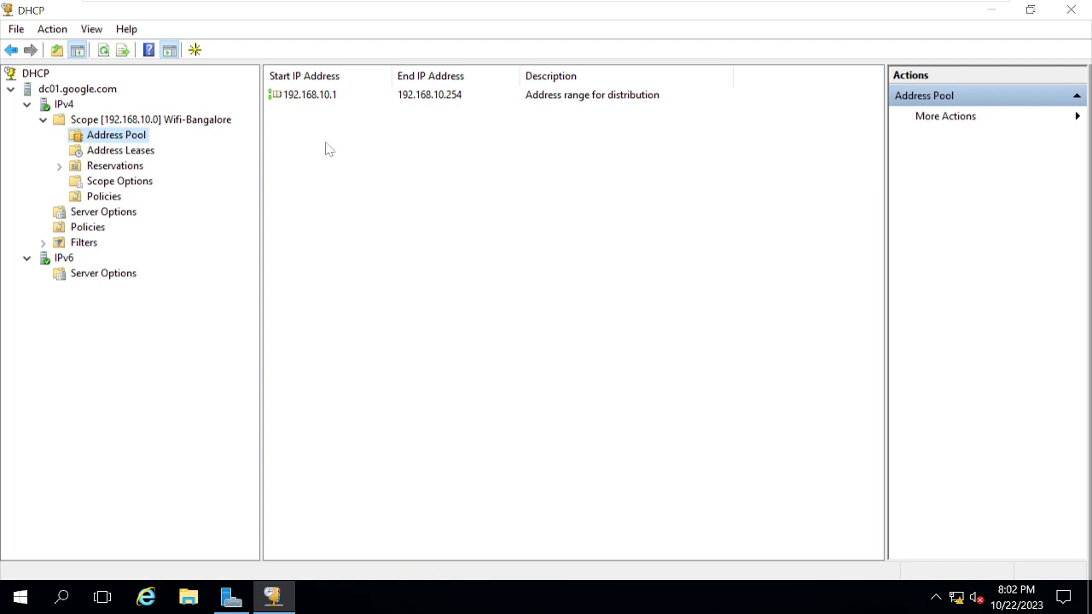
{"action": "left_click", "coordinate": [128, 152]}
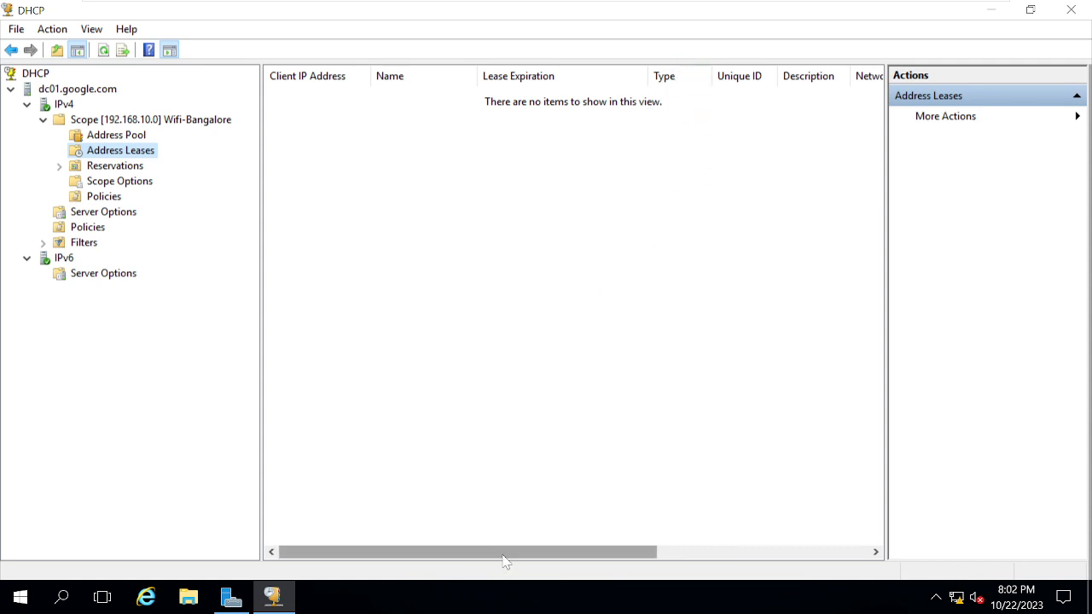
{"action": "left_click_drag", "start_coordinate": [504, 556], "coordinate": [759, 556]}
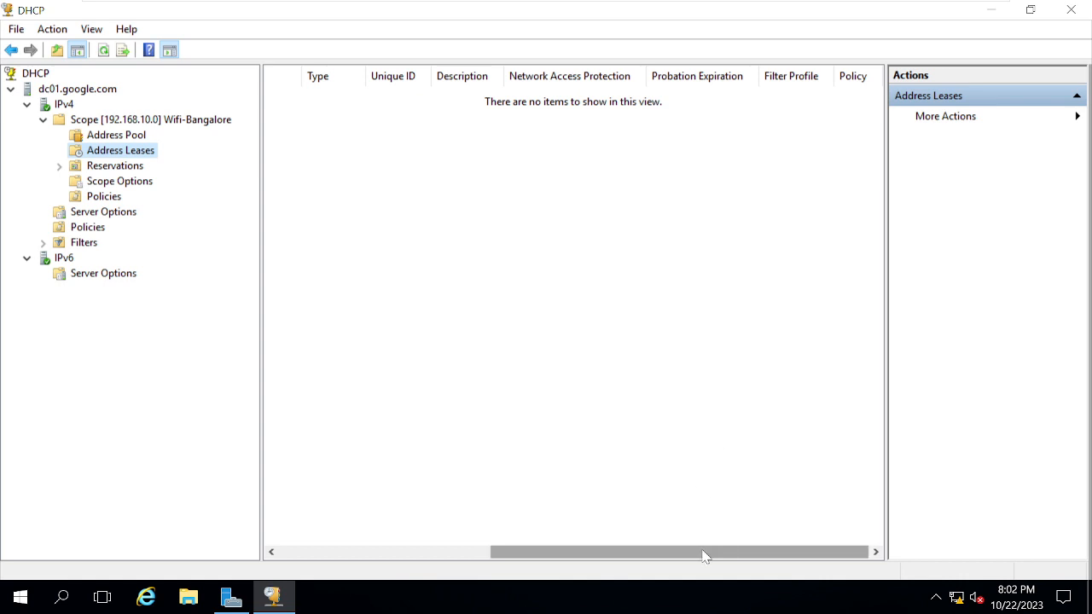
{"action": "left_click_drag", "start_coordinate": [705, 553], "coordinate": [398, 556]}
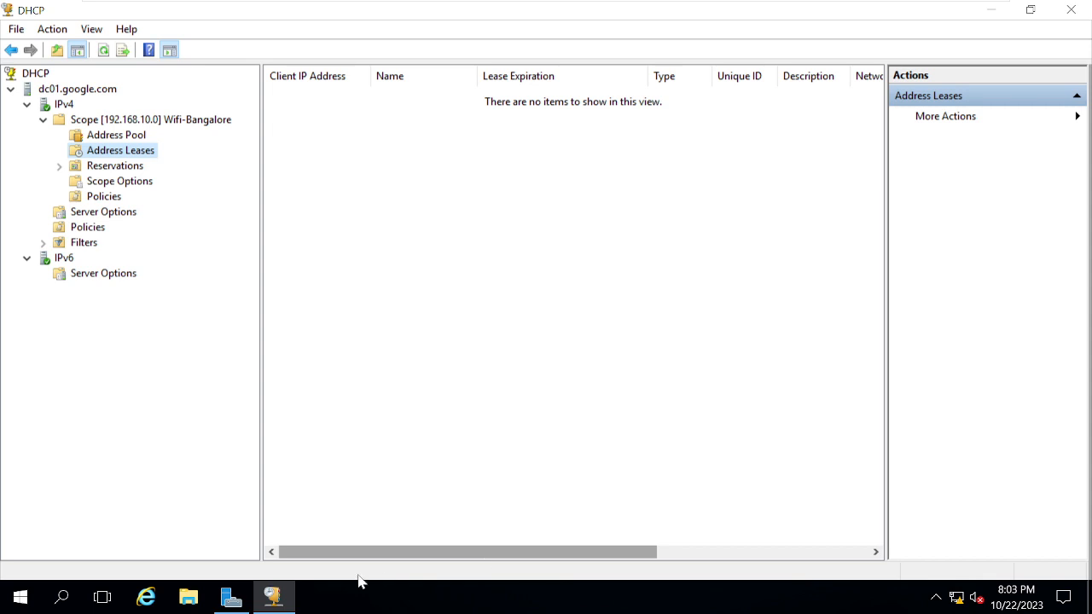
- Review the scope's reservations and scope options, including the list of options available to configure, without changing any
{"action": "left_click", "coordinate": [107, 168]}
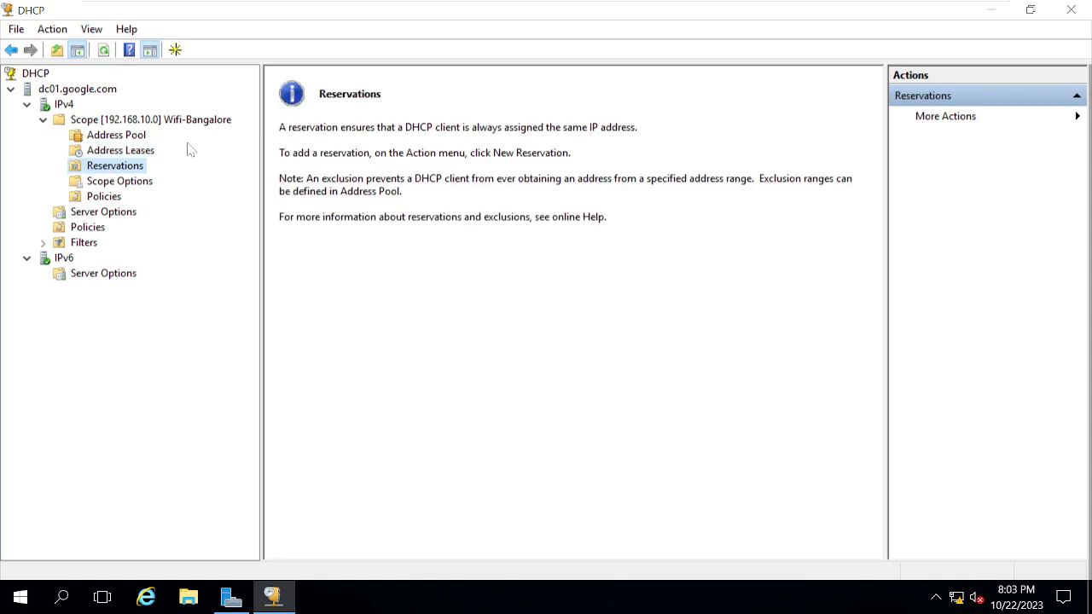
{"action": "left_click", "coordinate": [113, 186]}
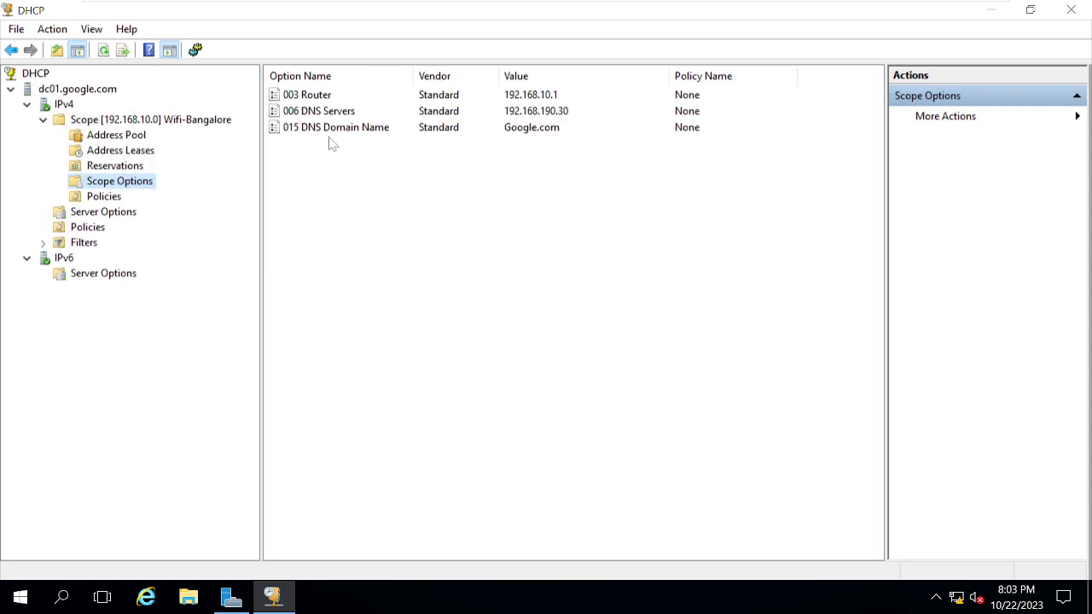
{"action": "right_click", "coordinate": [365, 245]}
{"action": "left_click", "coordinate": [416, 250]}
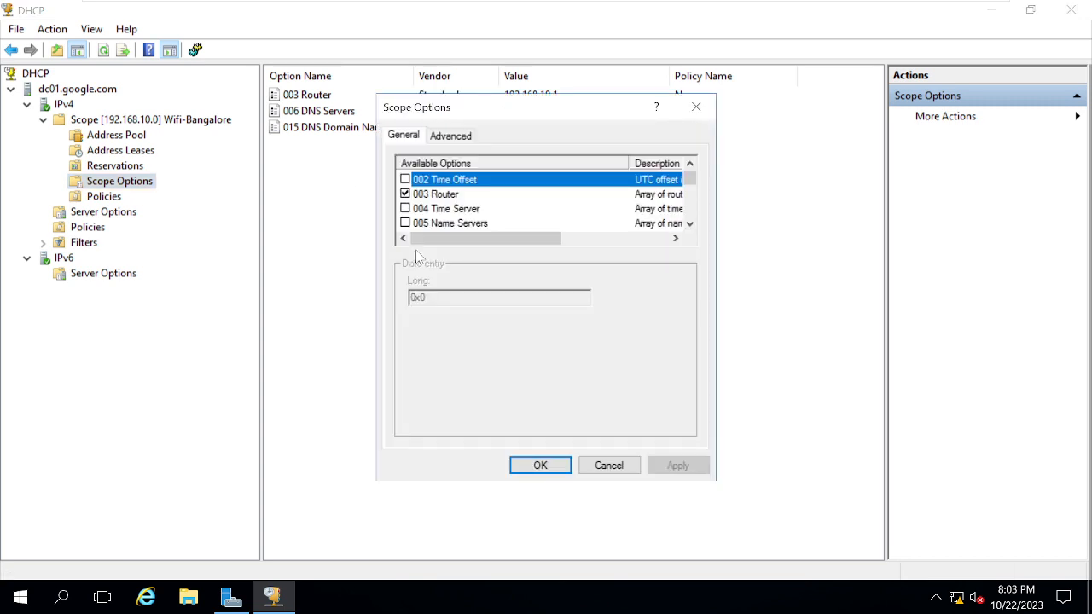
{"action": "left_click_drag", "start_coordinate": [693, 188], "coordinate": [691, 270]}
{"action": "left_click", "coordinate": [607, 466]}
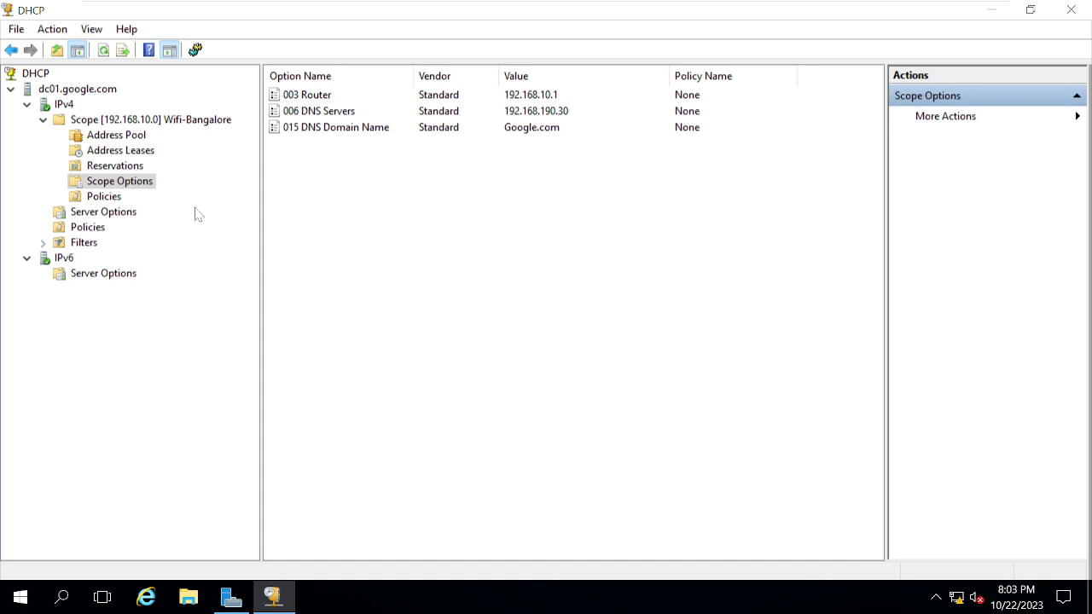
- Review the scope's policies and the new policy wizard without creating a policy, and return to the Wifi-Bangalore scope
{"action": "left_click", "coordinate": [106, 198]}
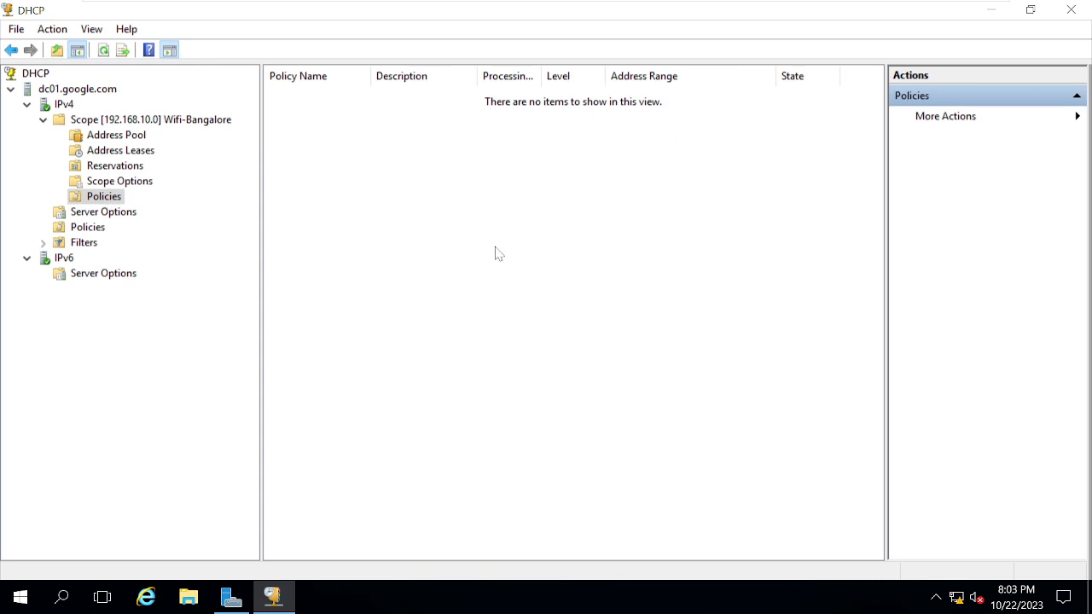
{"action": "right_click", "coordinate": [416, 205]}
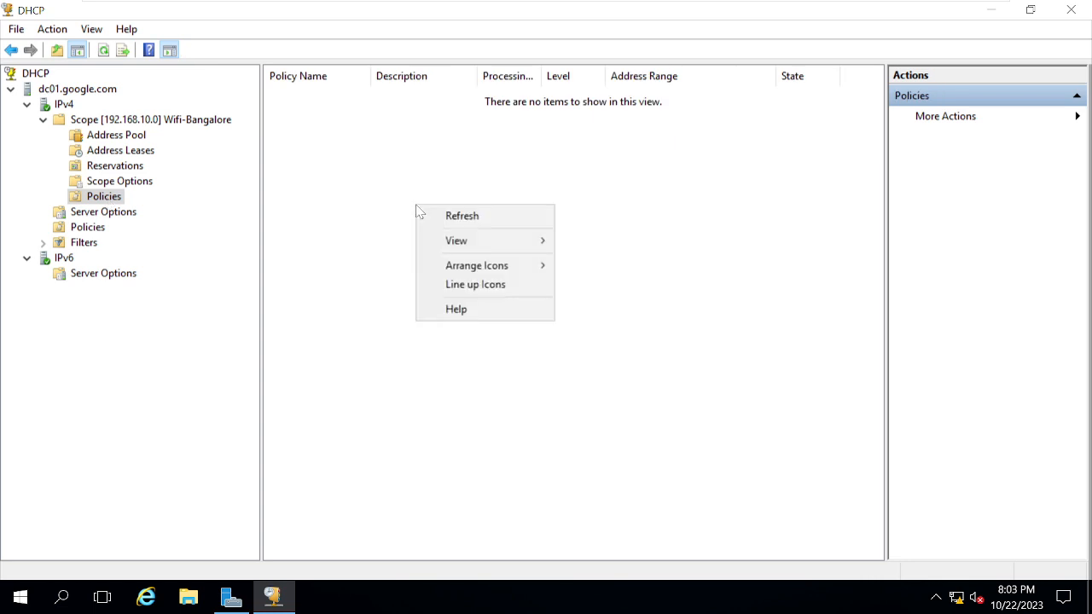
{"action": "right_click", "coordinate": [104, 201]}
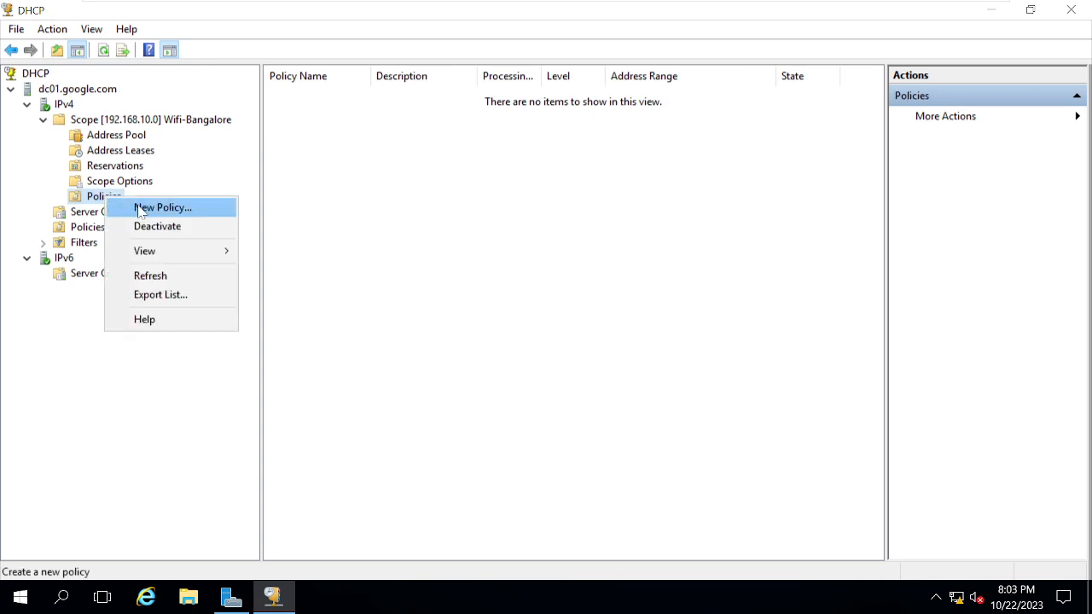
{"action": "left_click", "coordinate": [143, 208]}
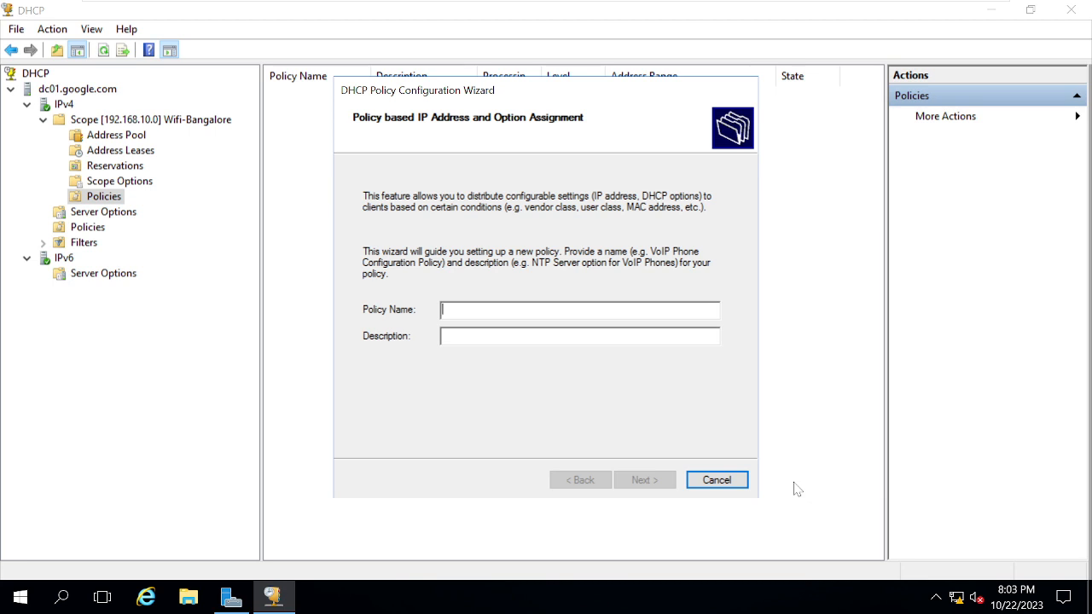
{"action": "left_click", "coordinate": [727, 480]}
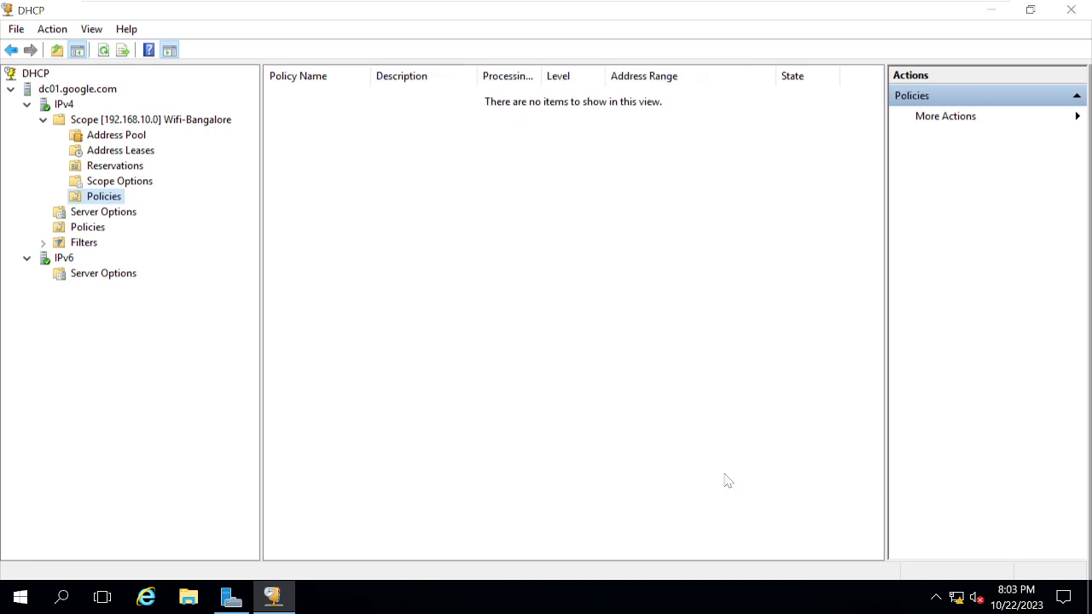
{"action": "left_click", "coordinate": [116, 124]}
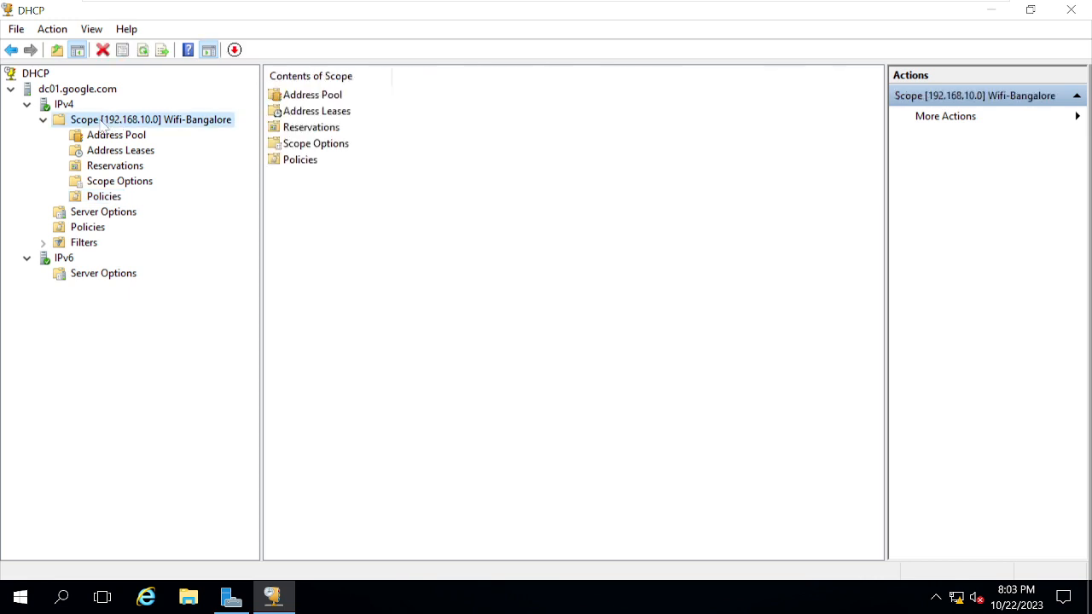
- Review the Wifi-Bangalore scope's statistics for total, in-use and available addresses
{"action": "right_click", "coordinate": [100, 121]}
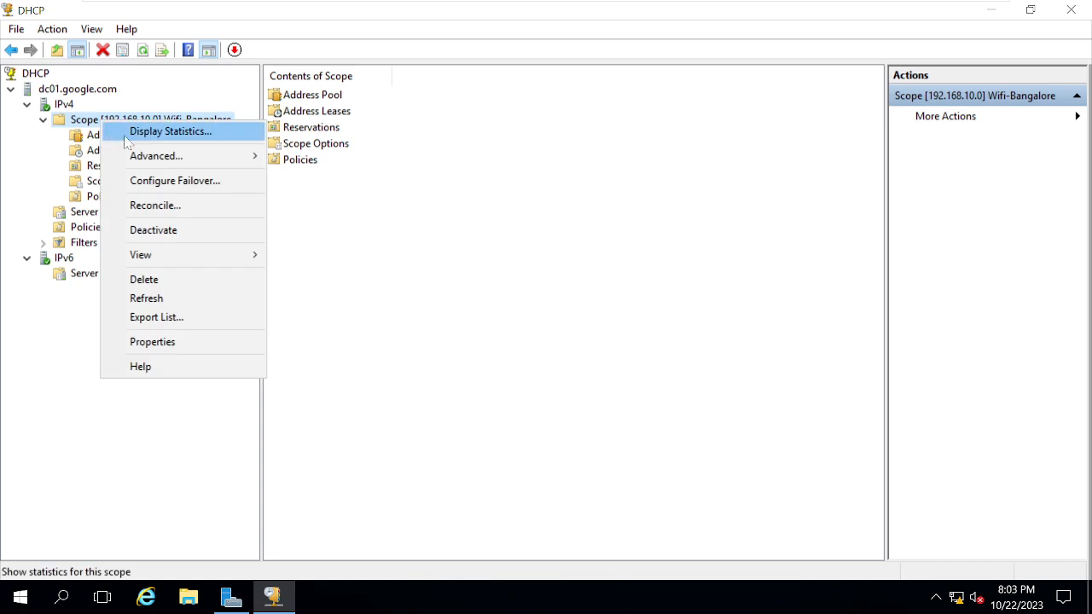
{"action": "left_click", "coordinate": [154, 132]}
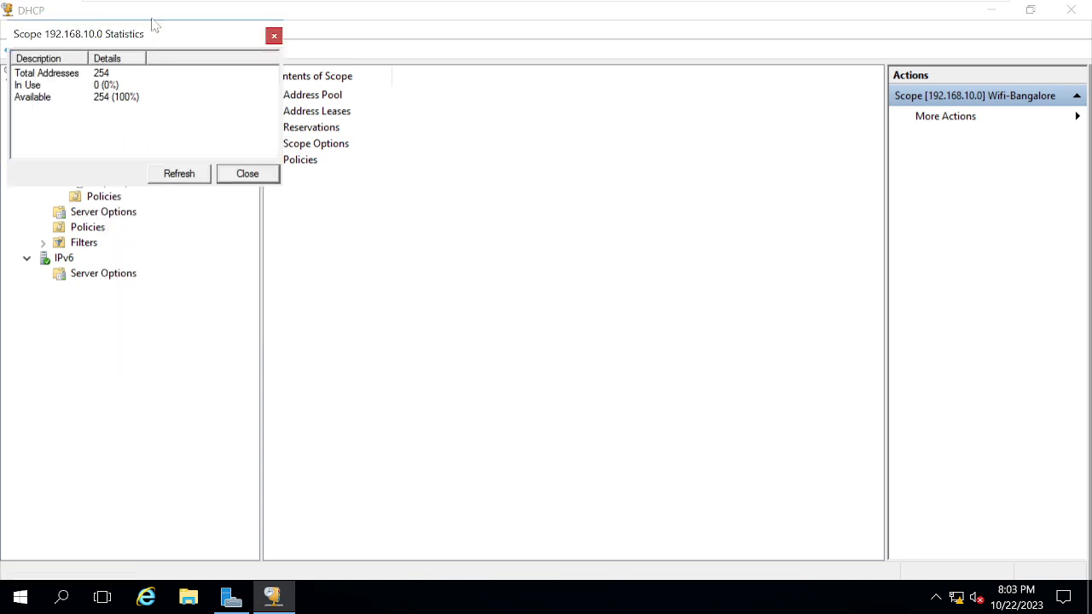
{"action": "left_click_drag", "start_coordinate": [164, 40], "coordinate": [544, 106]}
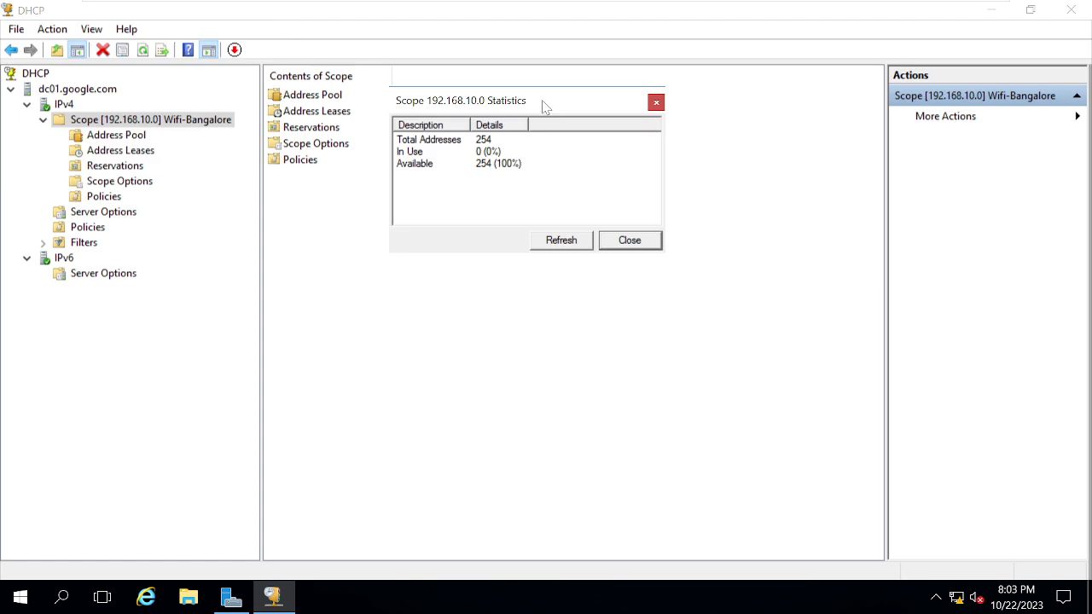
{"action": "left_click", "coordinate": [483, 143]}
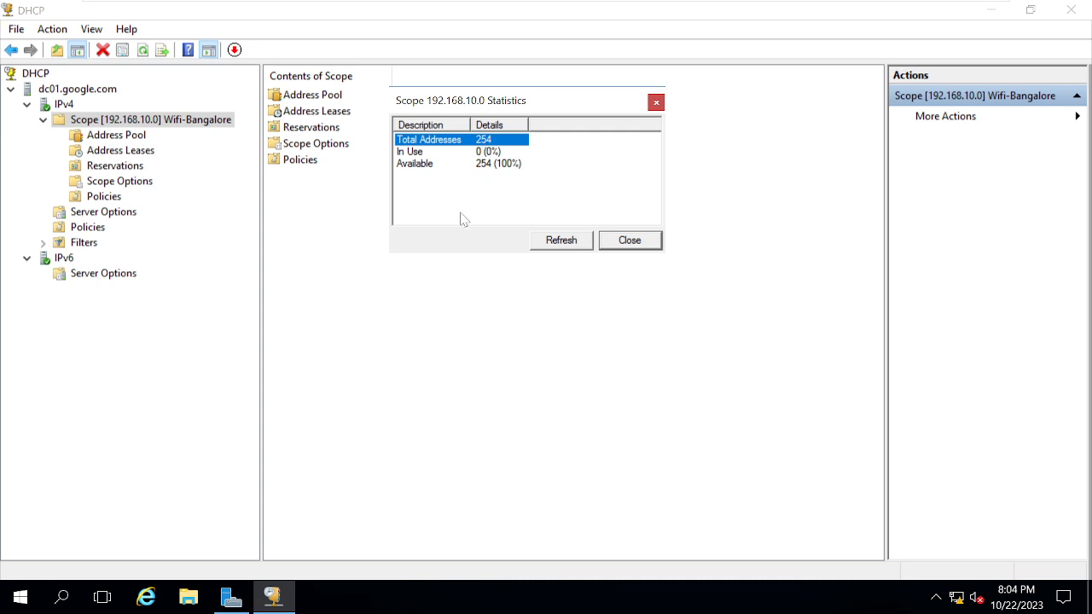
{"action": "left_click", "coordinate": [552, 146]}
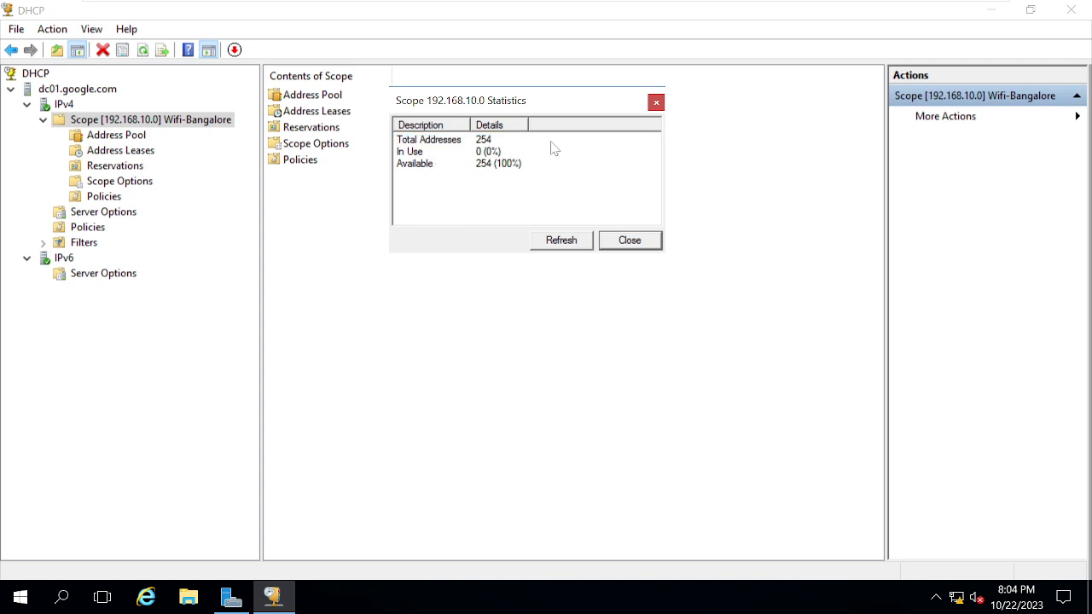
{"action": "left_click", "coordinate": [484, 142]}
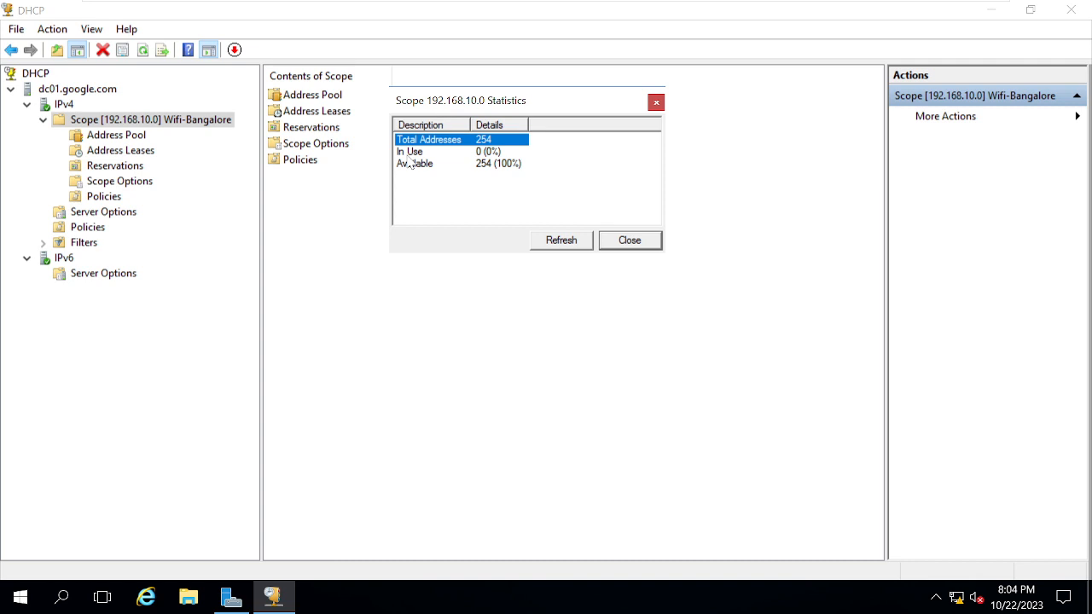
{"action": "left_click", "coordinate": [484, 153]}
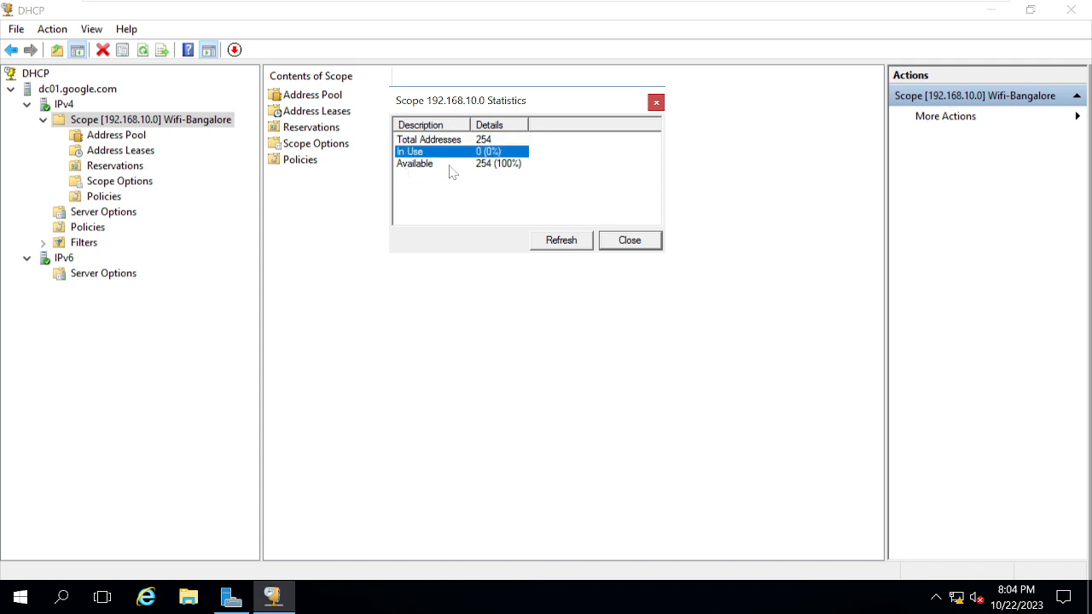
{"action": "left_click", "coordinate": [488, 167]}
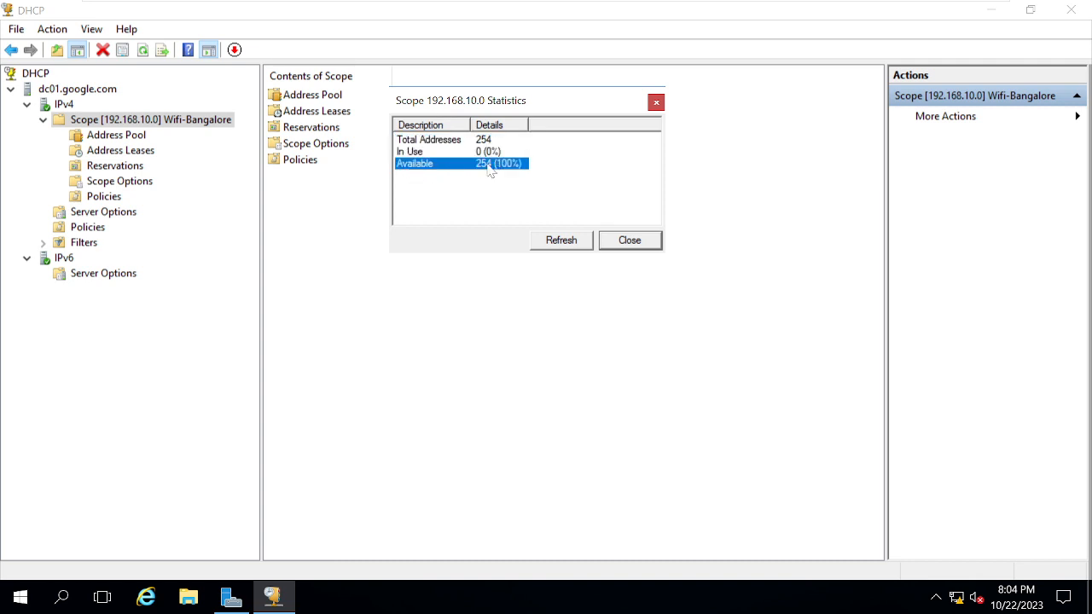
{"action": "left_click", "coordinate": [630, 240]}
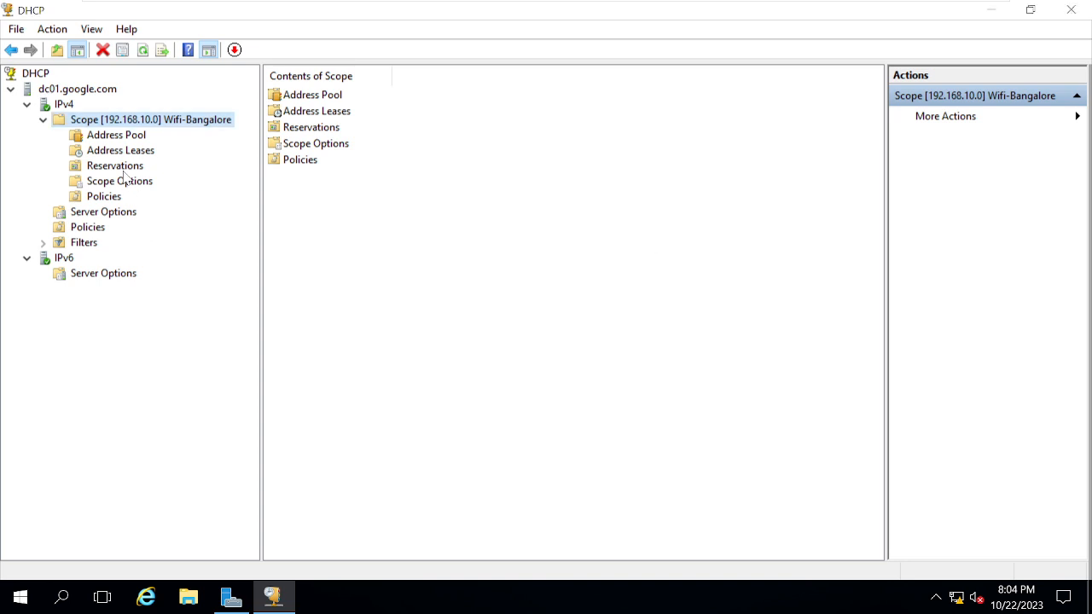
- Add an exclusion range from 192.168.10.1 to 192.168.10.20 to the Wifi-Bangalore scope's address pool
{"action": "left_click", "coordinate": [103, 141]}
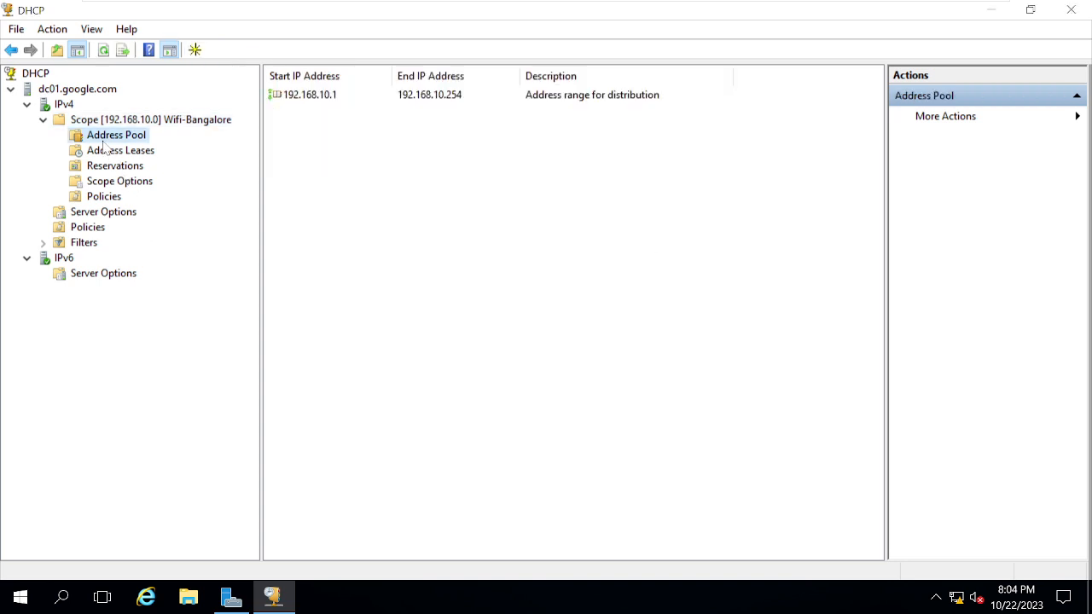
{"action": "right_click", "coordinate": [354, 217]}
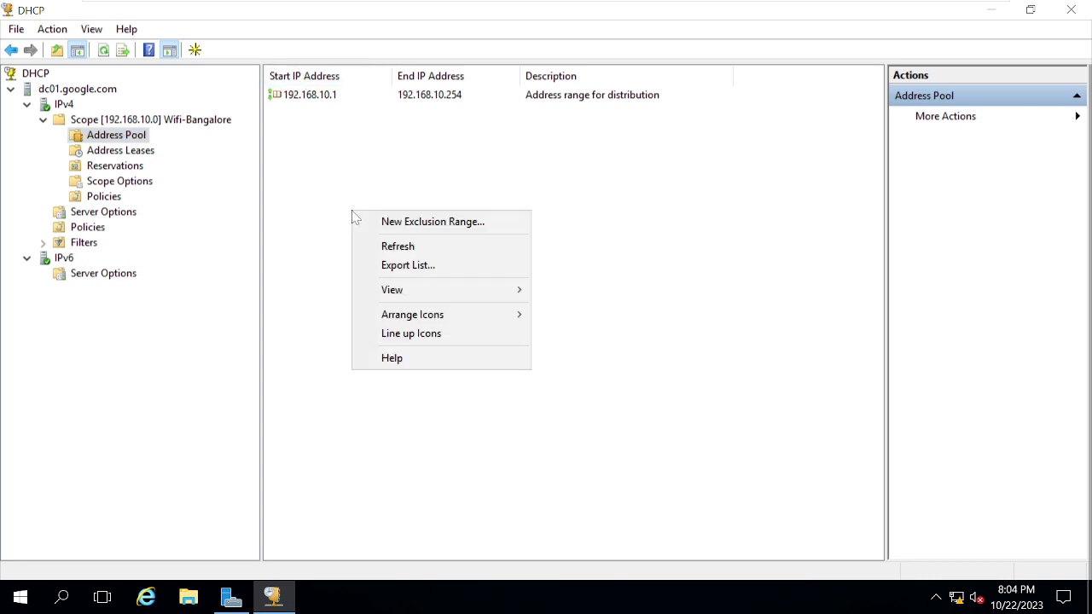
{"action": "left_click", "coordinate": [459, 223]}
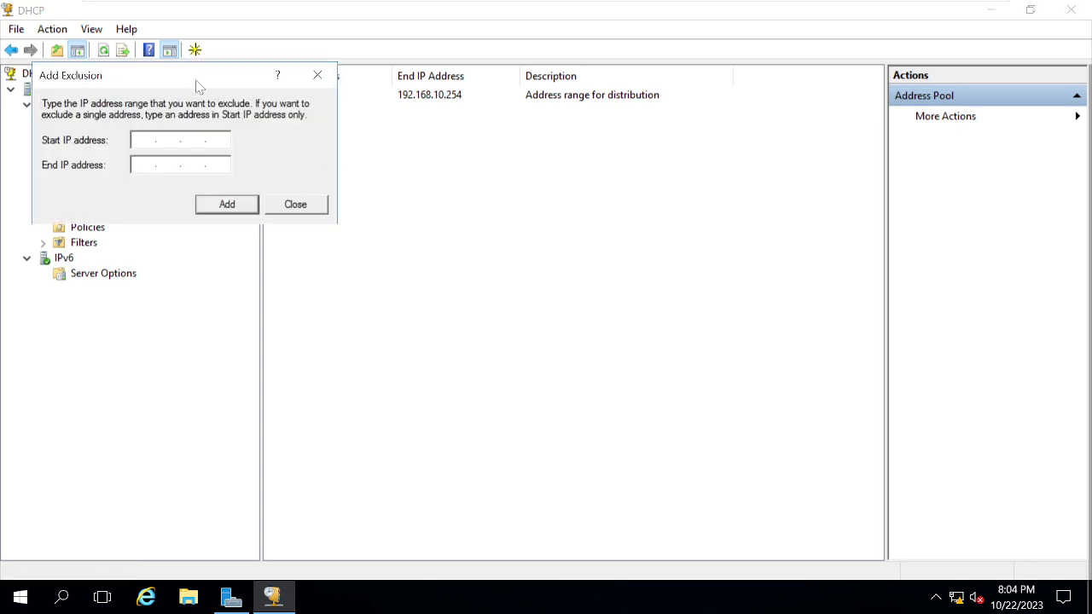
{"action": "left_click_drag", "start_coordinate": [324, 144], "coordinate": [522, 216]}
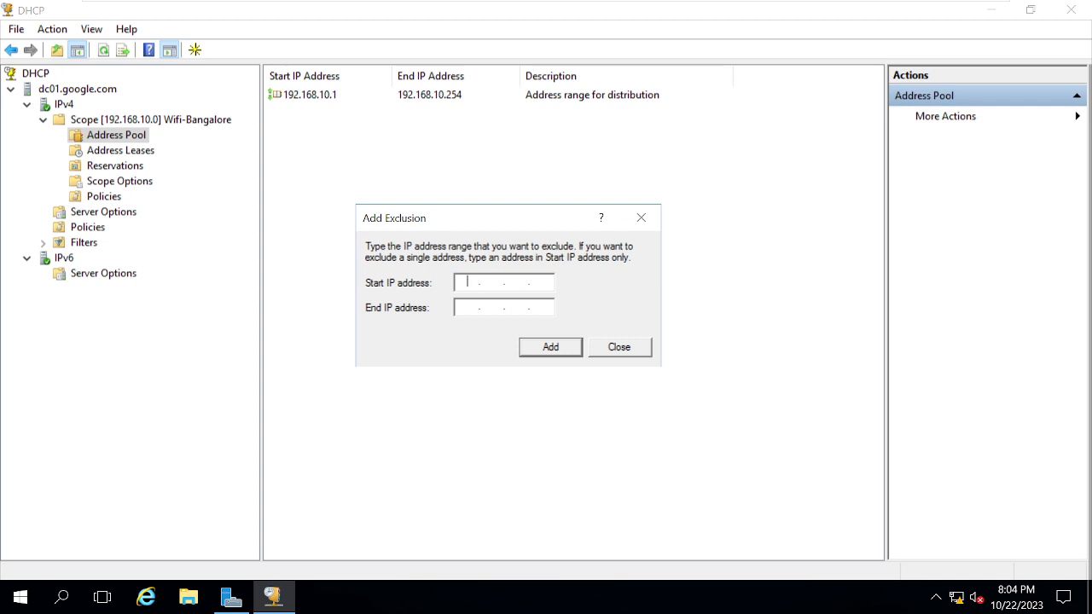
{"action": "type", "text": "192.168.10.1"}
{"action": "key", "text": "Tab"}
{"action": "type", "text": "192 . 168 . 10 . 20"}
{"action": "left_click", "coordinate": [552, 351]}
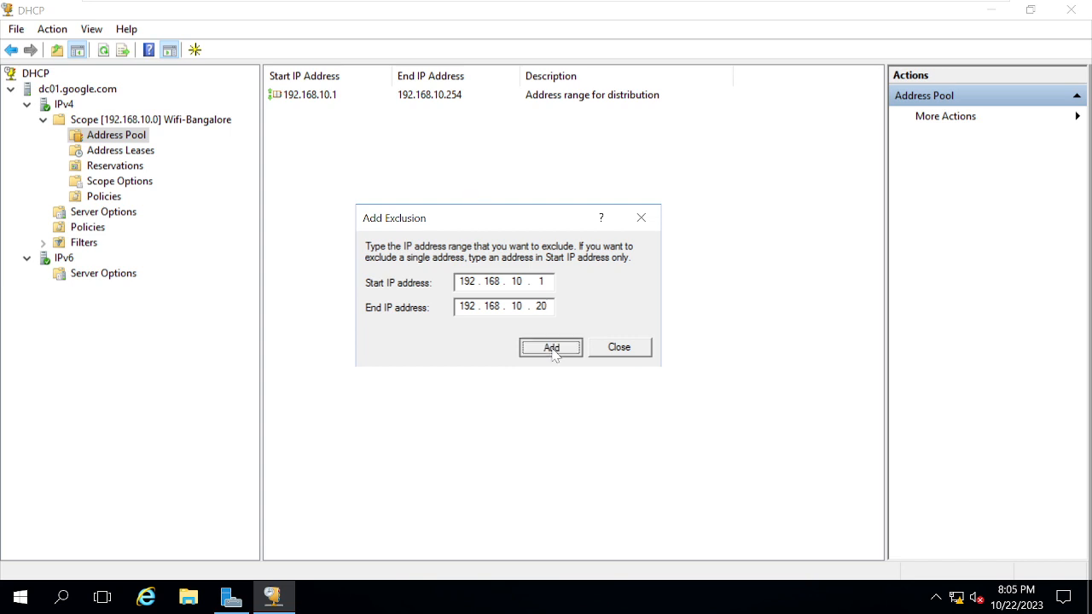
{"action": "left_click", "coordinate": [621, 349]}
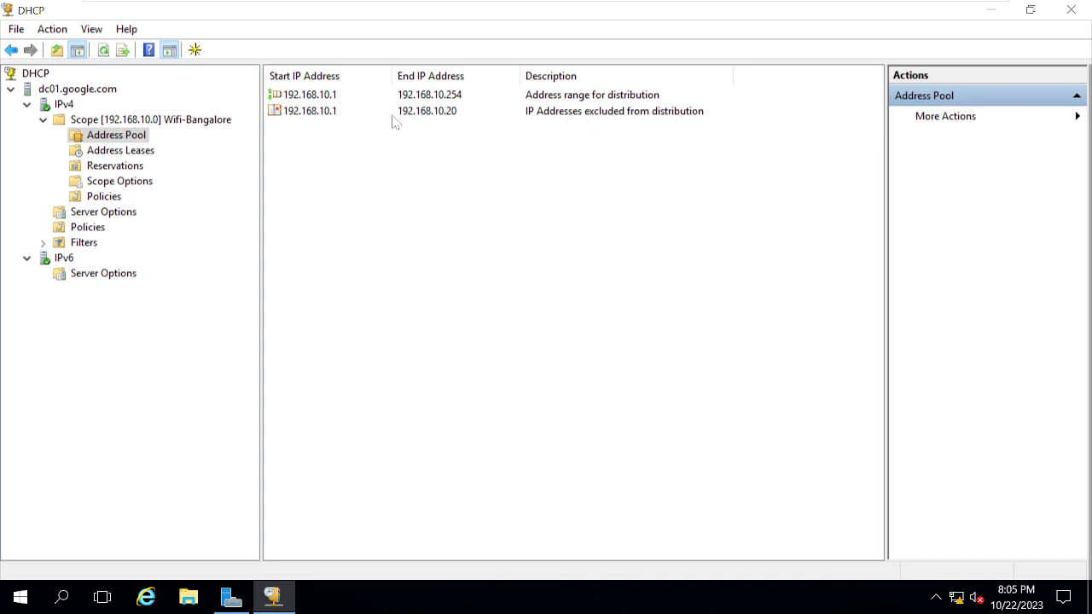
- Check the Wifi-Bangalore scope's statistics again with the exclusion range in place
{"action": "left_click", "coordinate": [167, 123]}
{"action": "right_click", "coordinate": [168, 128]}
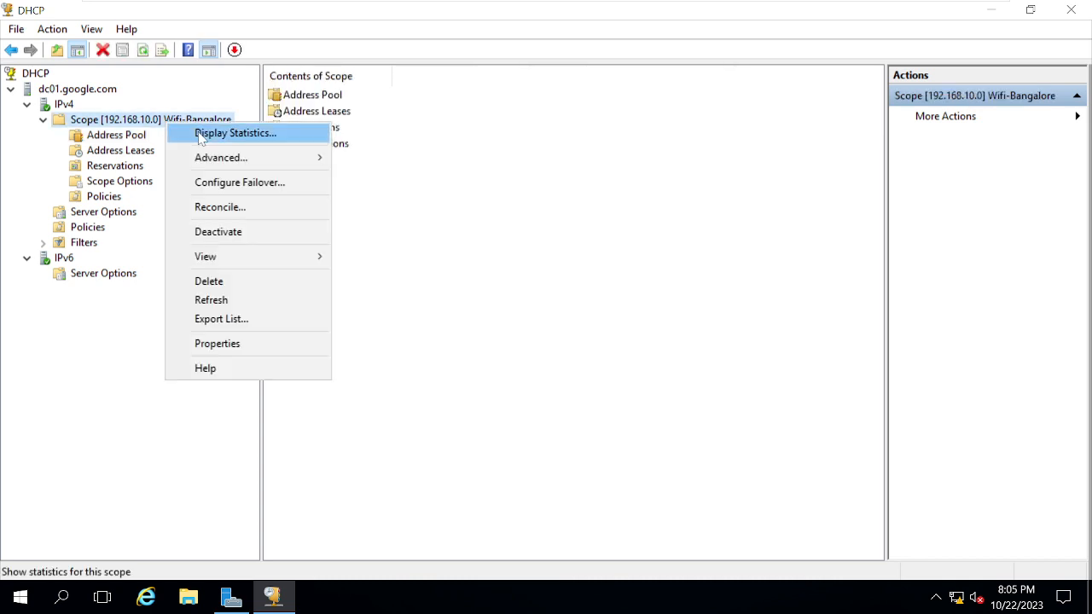
{"action": "left_click", "coordinate": [200, 137]}
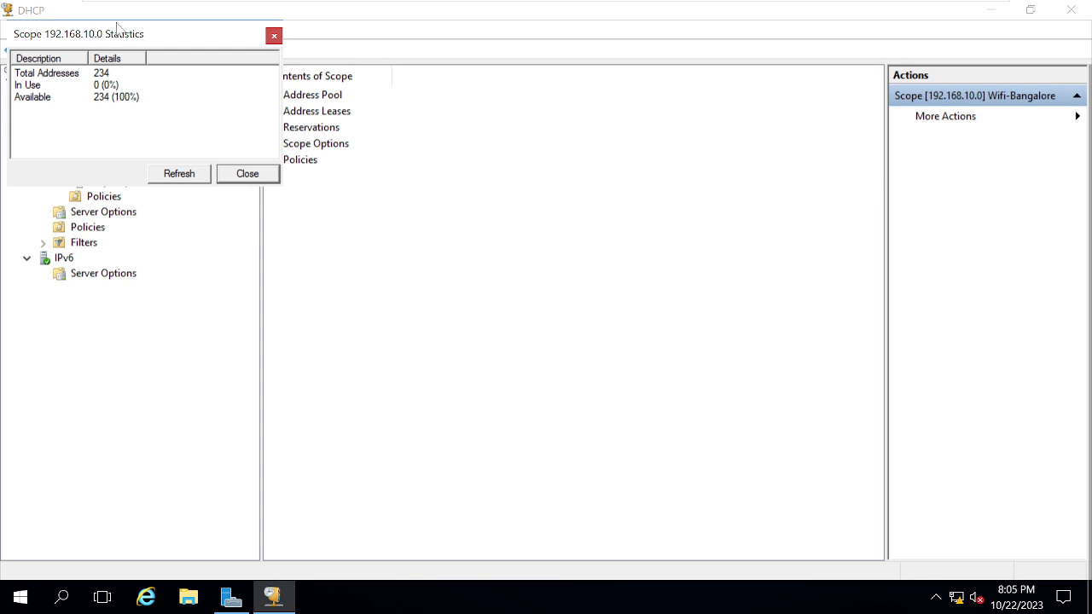
{"action": "left_click_drag", "start_coordinate": [113, 36], "coordinate": [591, 136]}
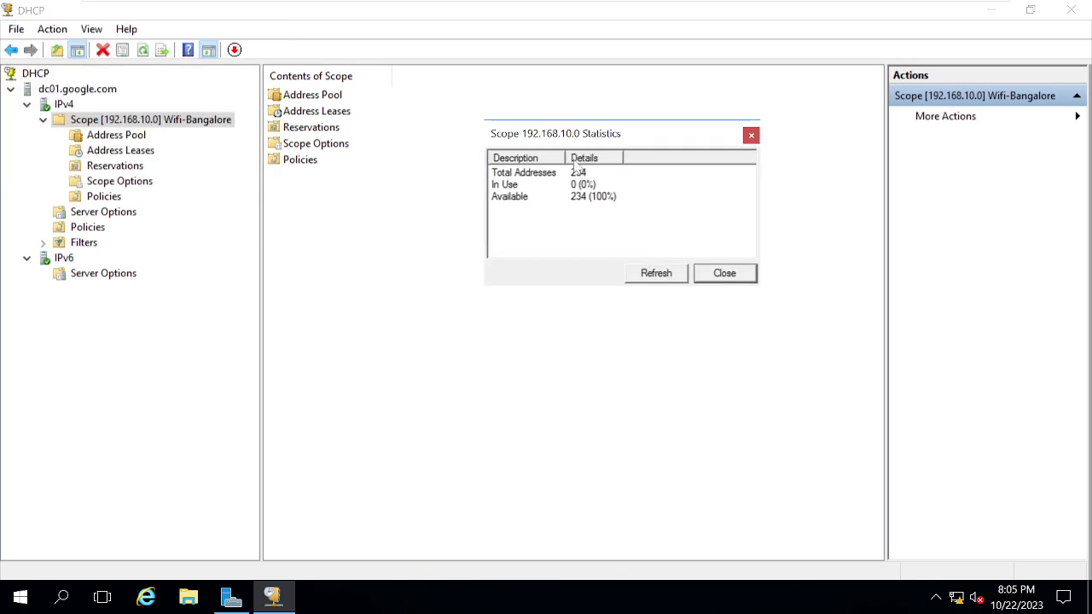
{"action": "left_click", "coordinate": [582, 175]}
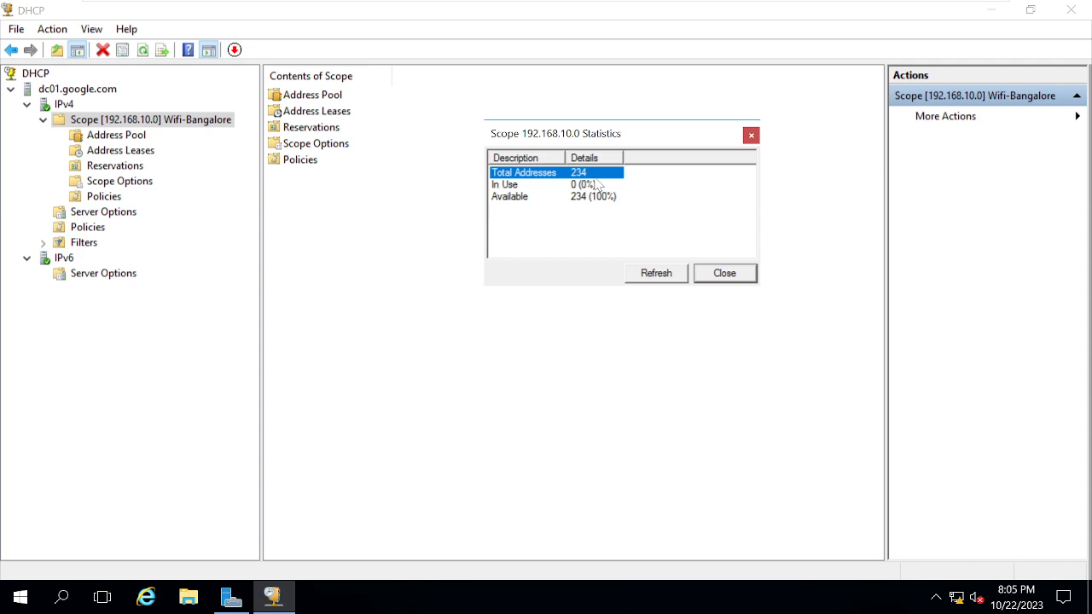
{"action": "left_click", "coordinate": [725, 271]}
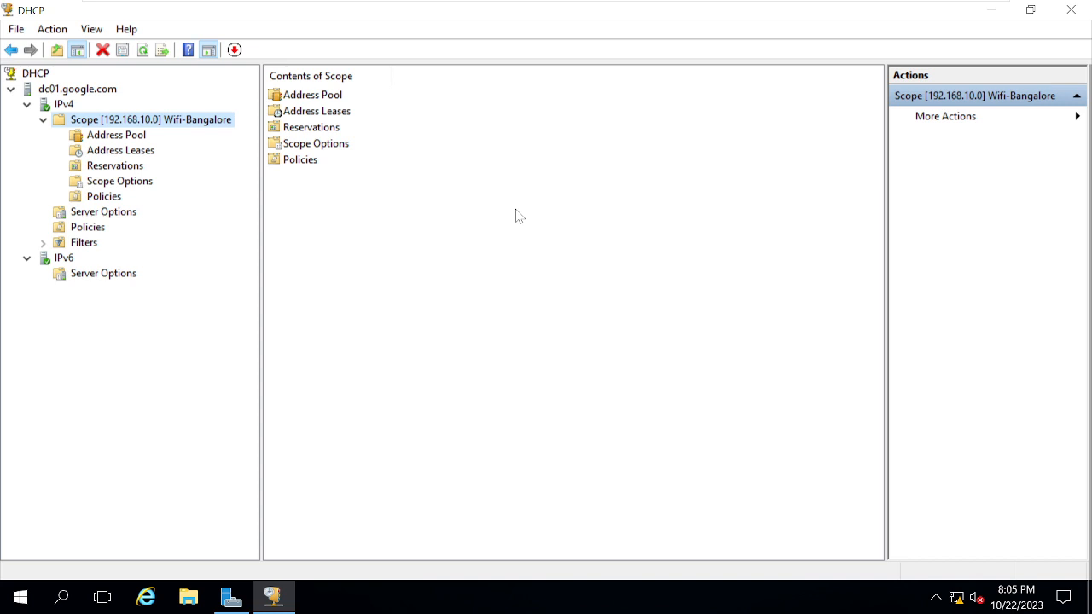
- Select the scope's reservations, open a Command Prompt and list the full network configuration with ipconfig /all
{"action": "left_click", "coordinate": [124, 167]}
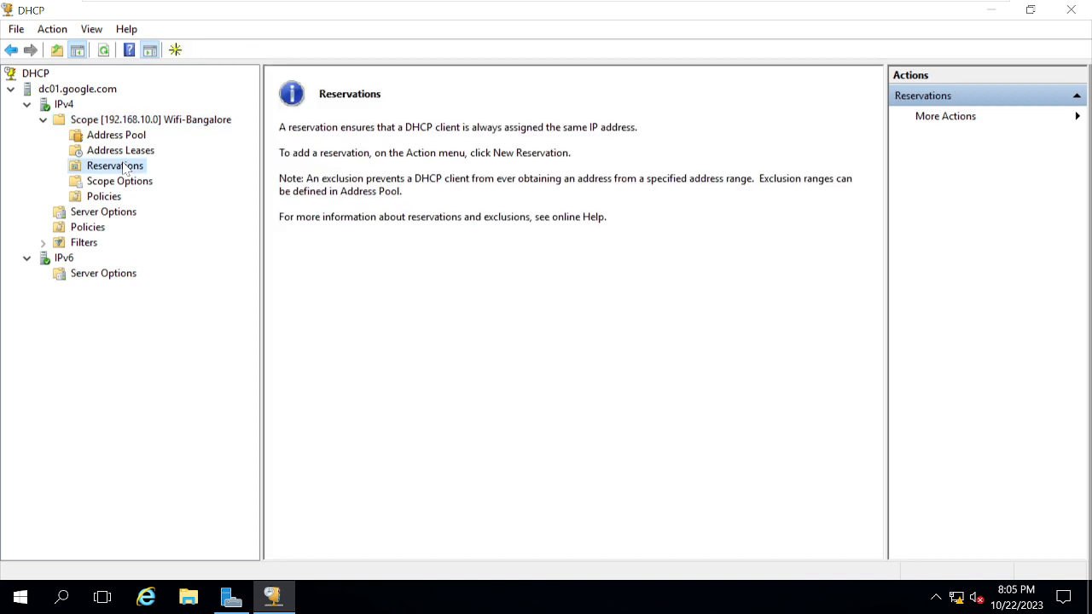
{"action": "key", "text": "super+r"}
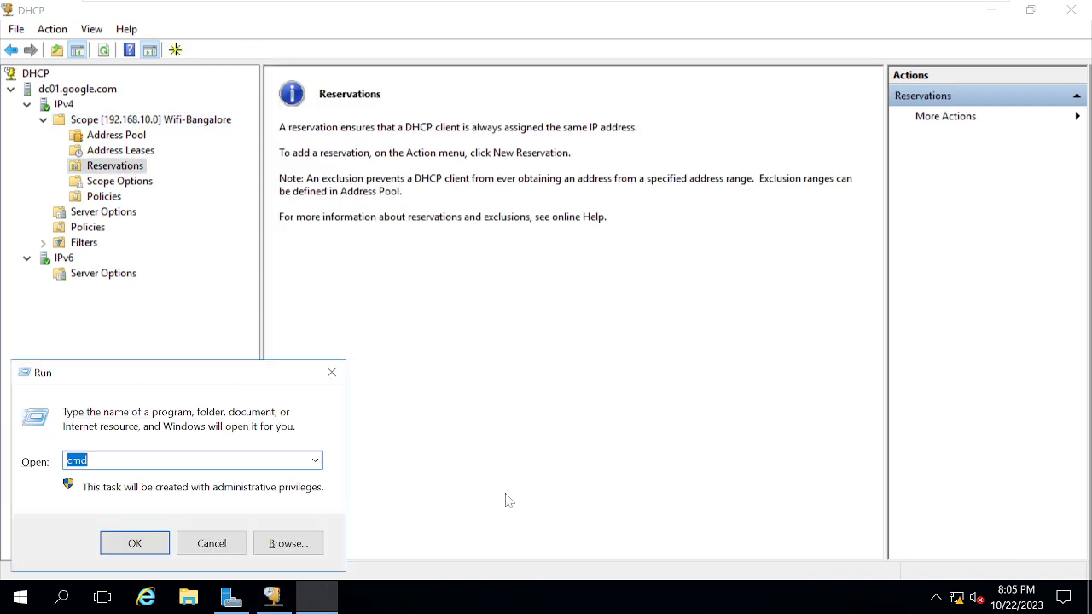
{"action": "type", "text": "cmd"}
{"action": "key", "text": "Return"}
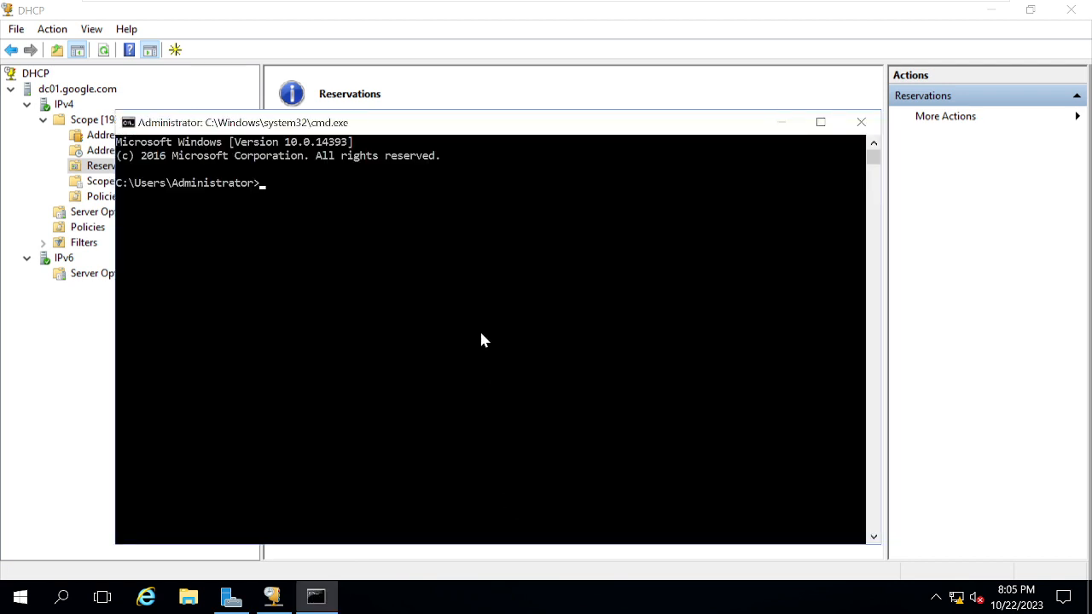
{"action": "left_click", "coordinate": [480, 334]}
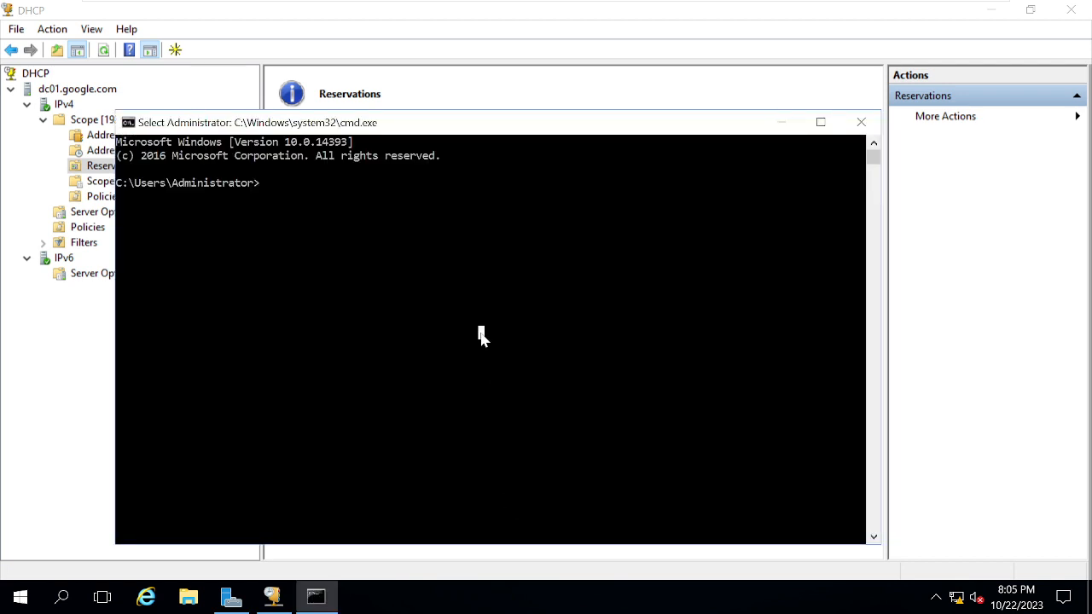
{"action": "type", "text": "ipcon"}
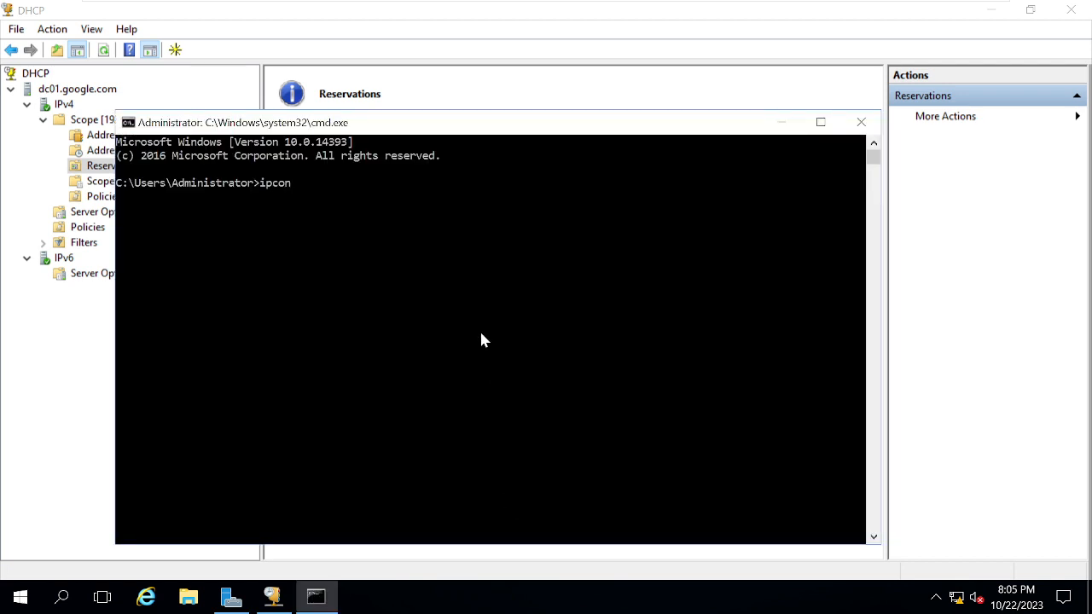
{"action": "type", "text": "fig /all"}
{"action": "key", "text": "Return"}
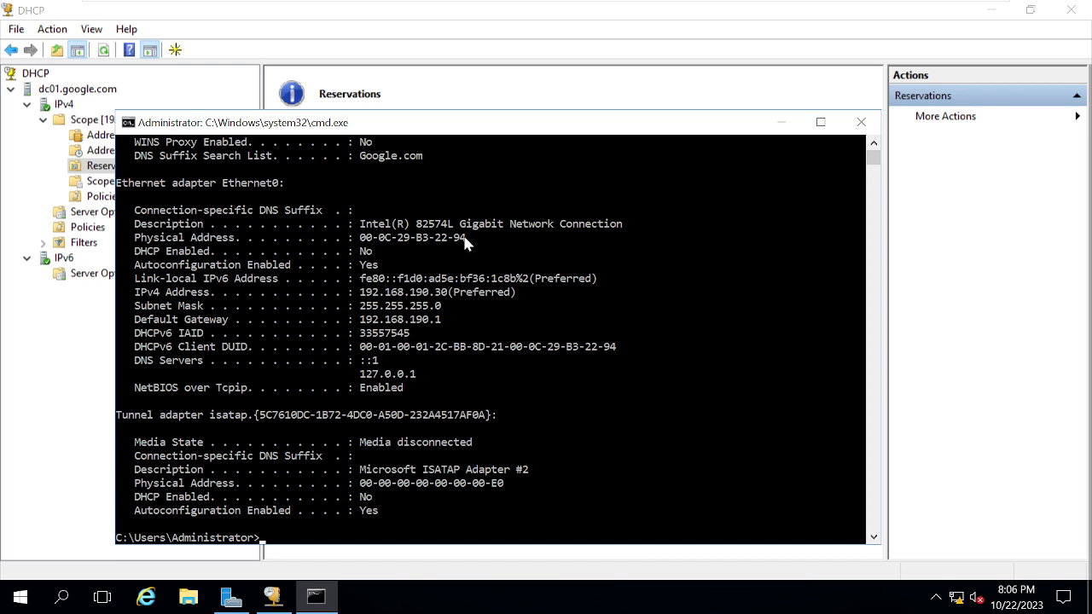
- Copy the physical address of the Ethernet0 adapter and return to the DHCP console
{"action": "left_click_drag", "start_coordinate": [465, 238], "coordinate": [363, 248]}
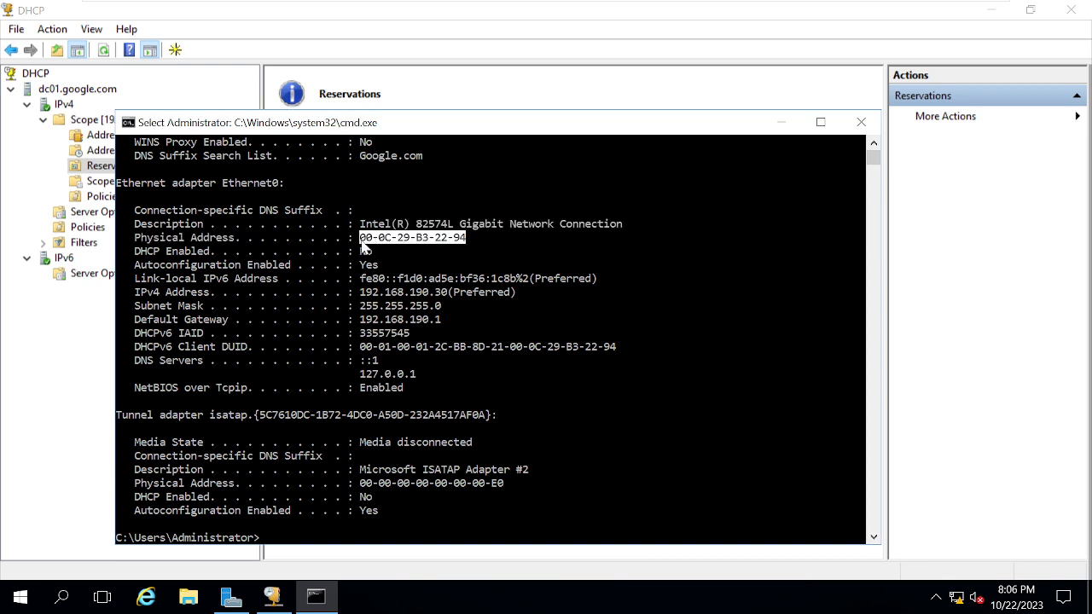
{"action": "key", "text": "ctrl+c"}
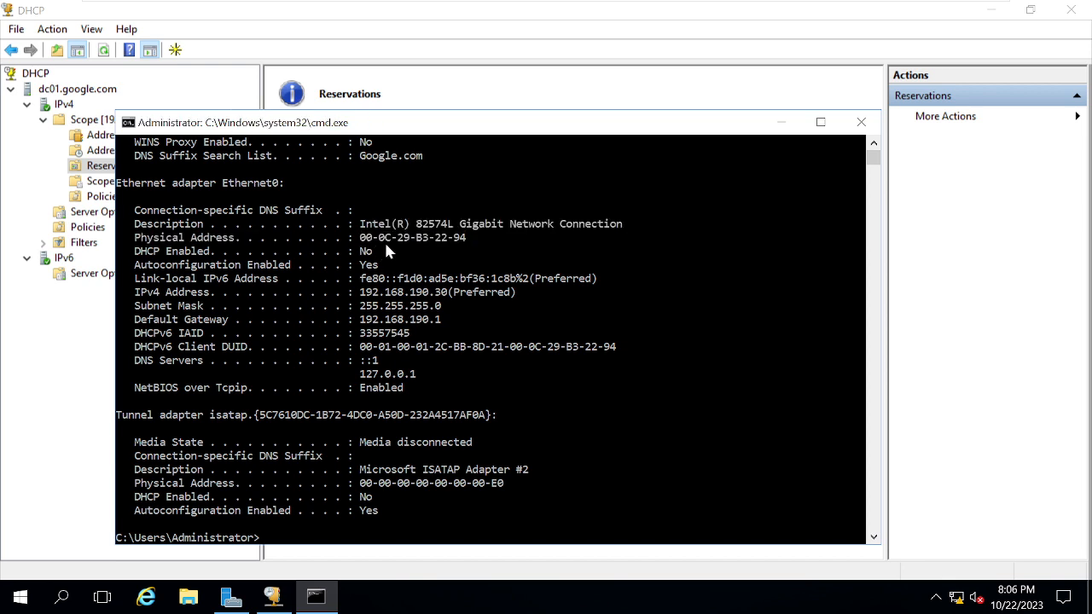
{"action": "left_click", "coordinate": [437, 51]}
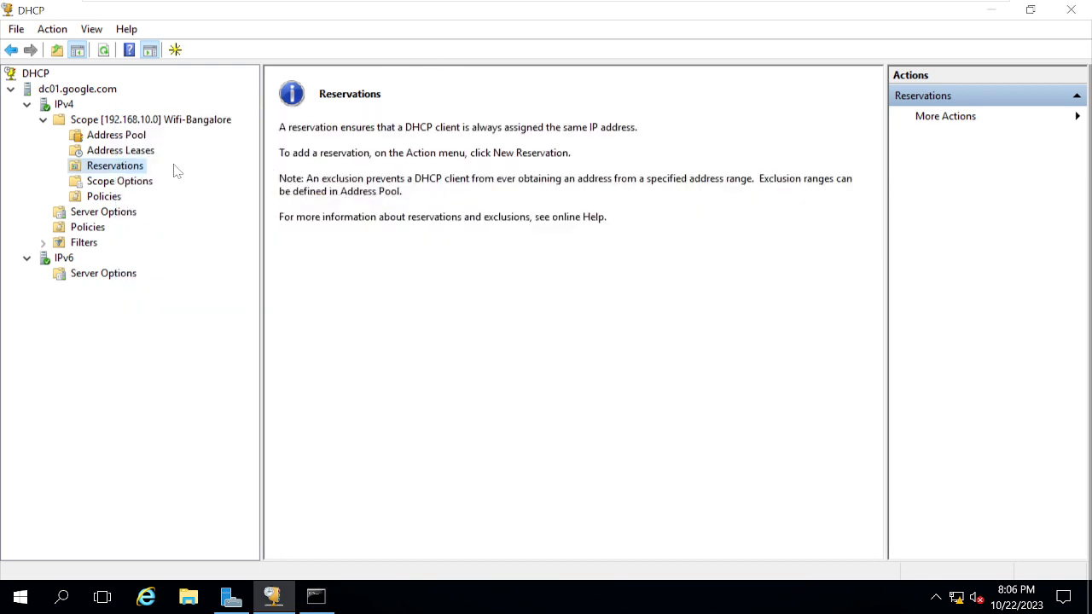
- Start a new reservation named VIP-BOSS-PC01 for IP address 192.168.10.50 with the copied MAC address 00-0C-29-B3-22-94
{"action": "right_click", "coordinate": [136, 168]}
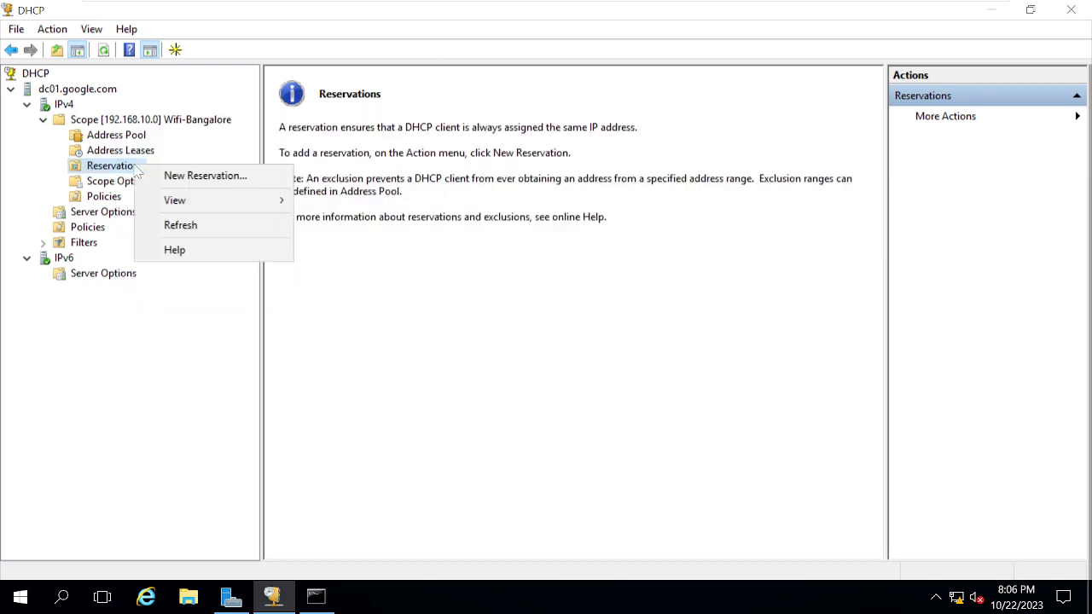
{"action": "left_click", "coordinate": [177, 179]}
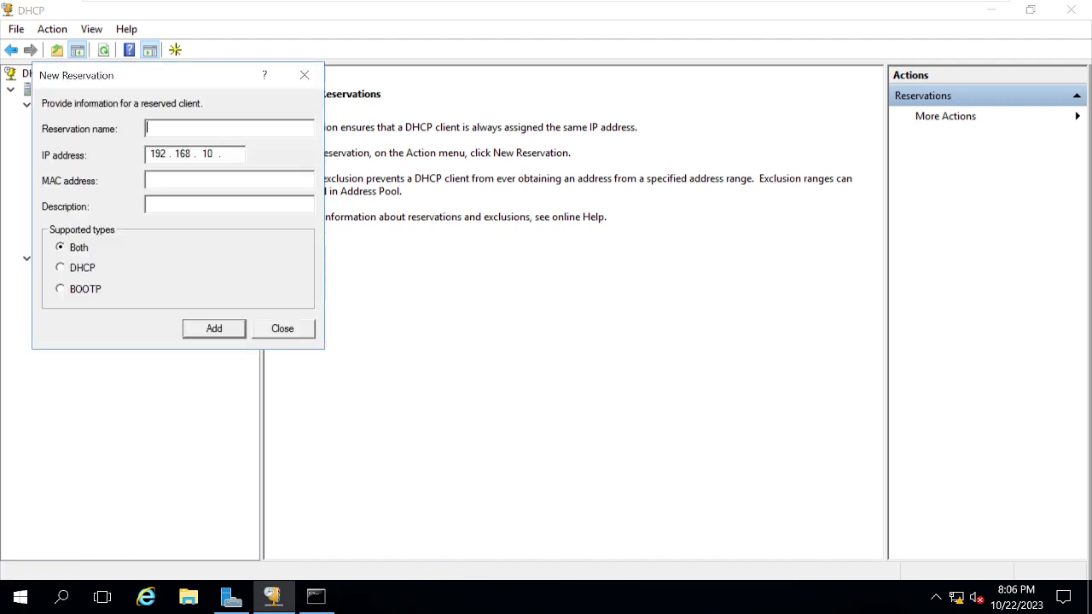
{"action": "type", "text": "VIP-BOSS-PC01"}
{"action": "left_click", "coordinate": [232, 154]}
{"action": "type", "text": "50"}
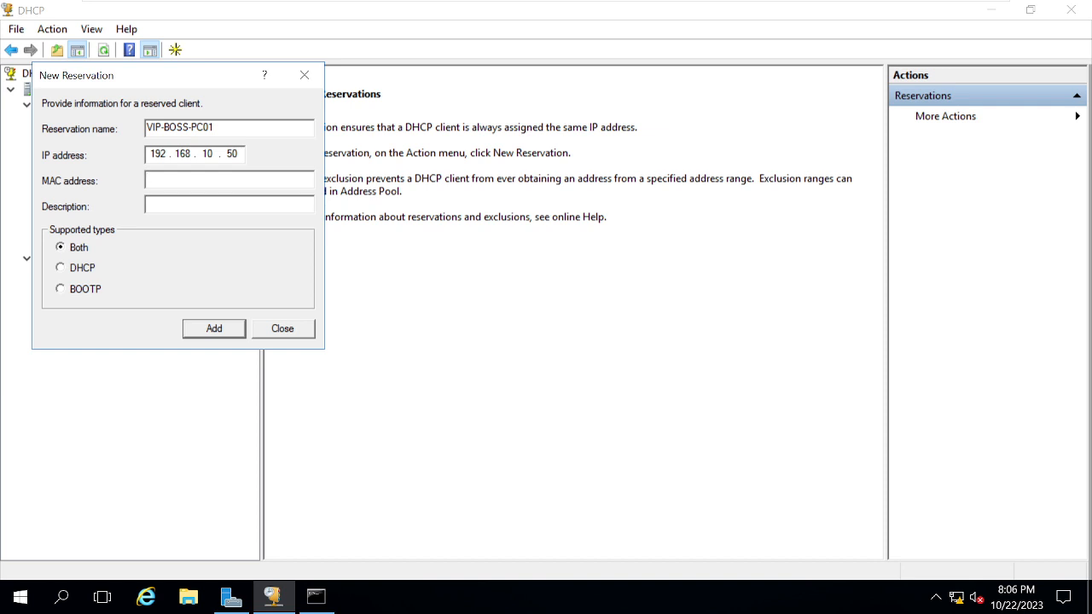
{"action": "key", "text": "ctrl+v"}
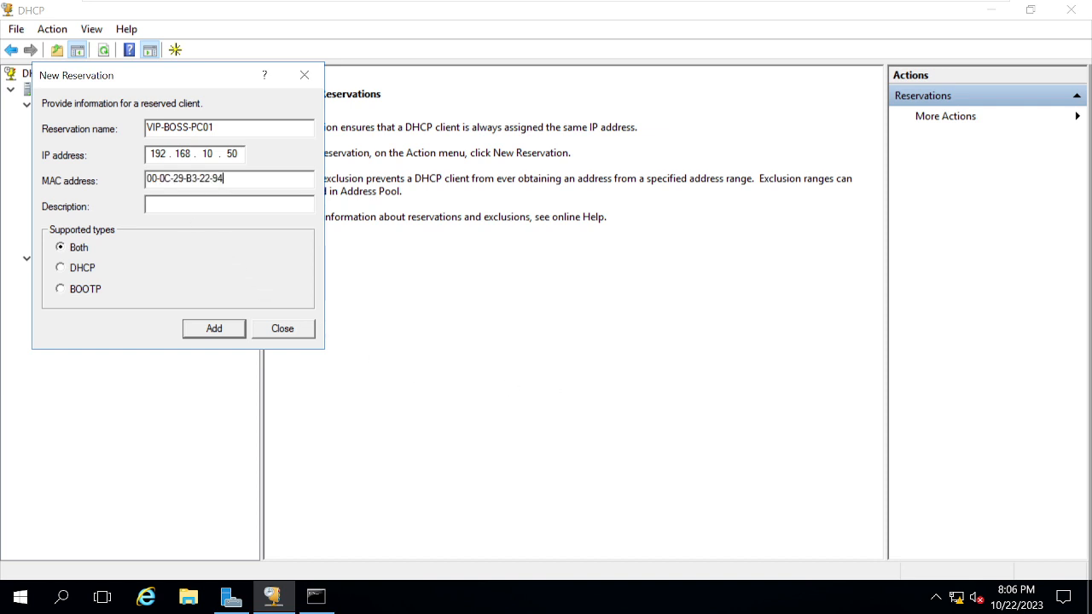
- Describe the reservation as "this is BOss PC, i has some firewall xclussion", add it and close the reservation form
{"action": "left_click", "coordinate": [188, 205]}
{"action": "type", "text": "this is BOss PC, i has some fi"}
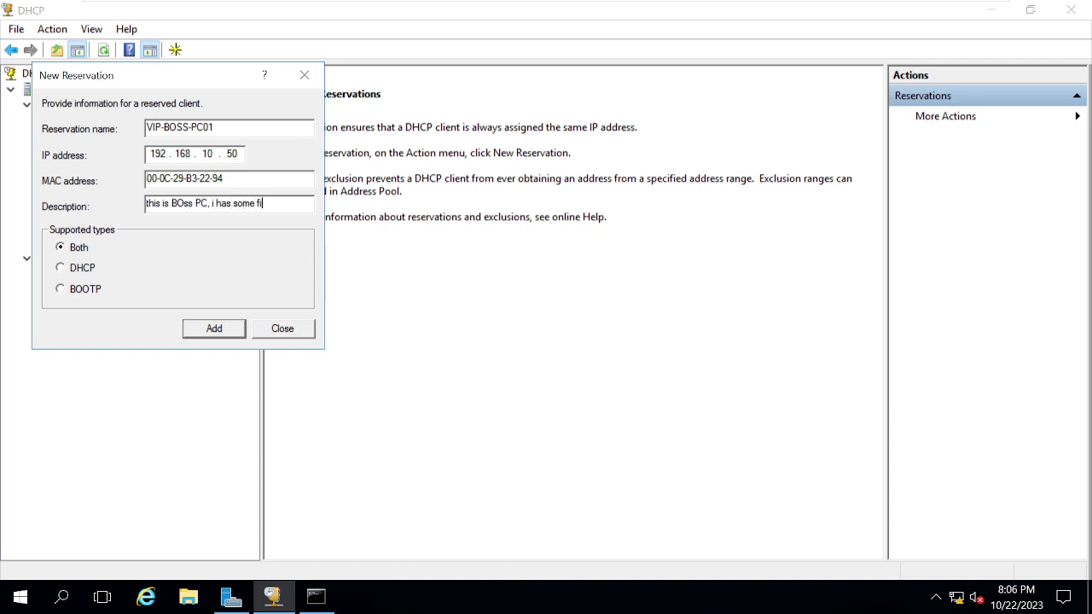
{"action": "type", "text": "rewall xclussion"}
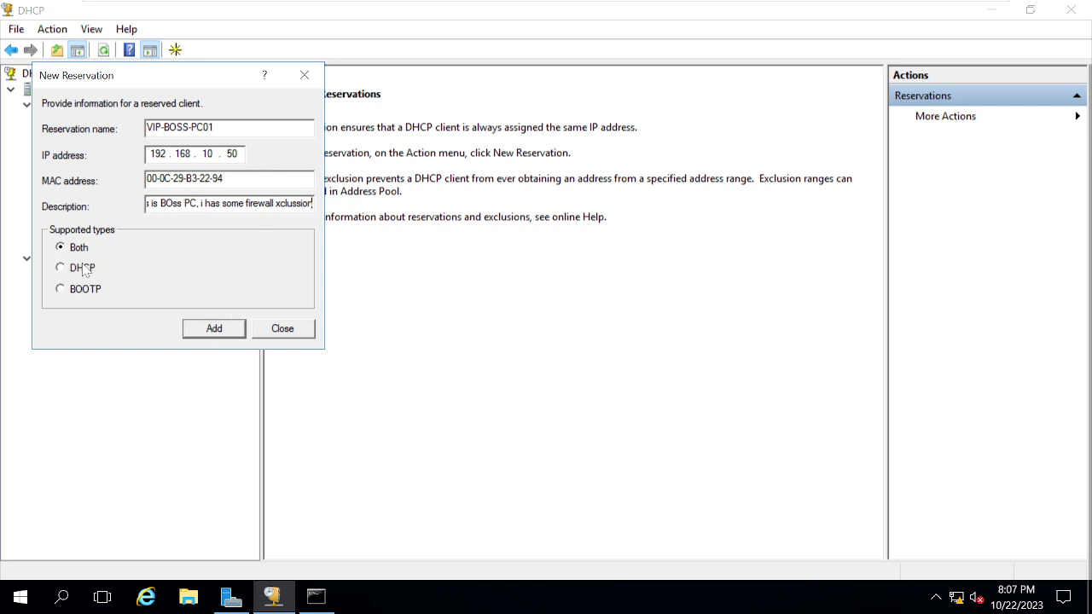
{"action": "left_click", "coordinate": [210, 336]}
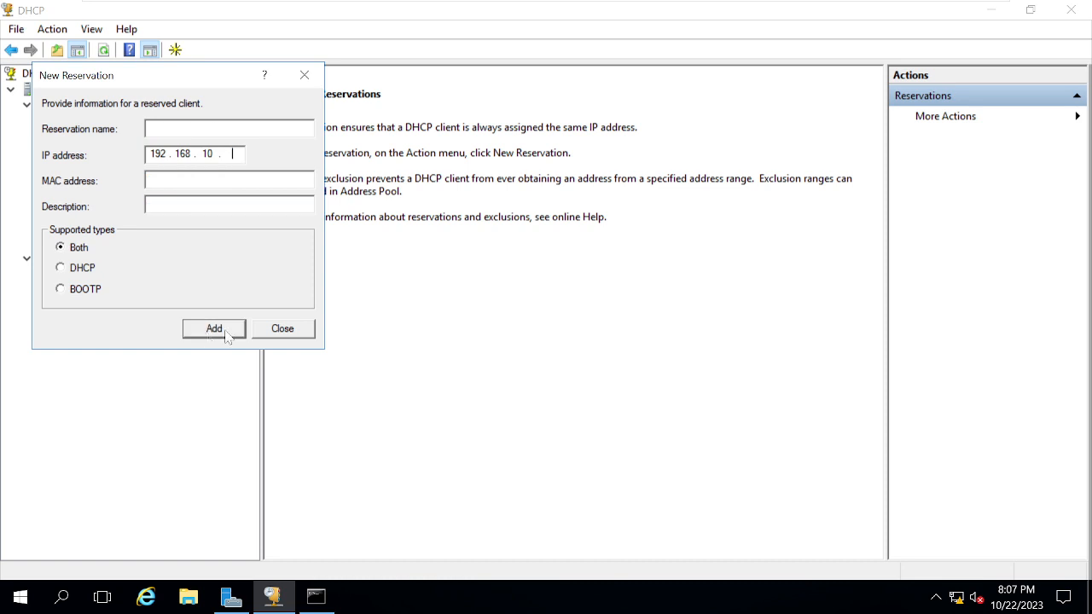
{"action": "left_click", "coordinate": [288, 331]}
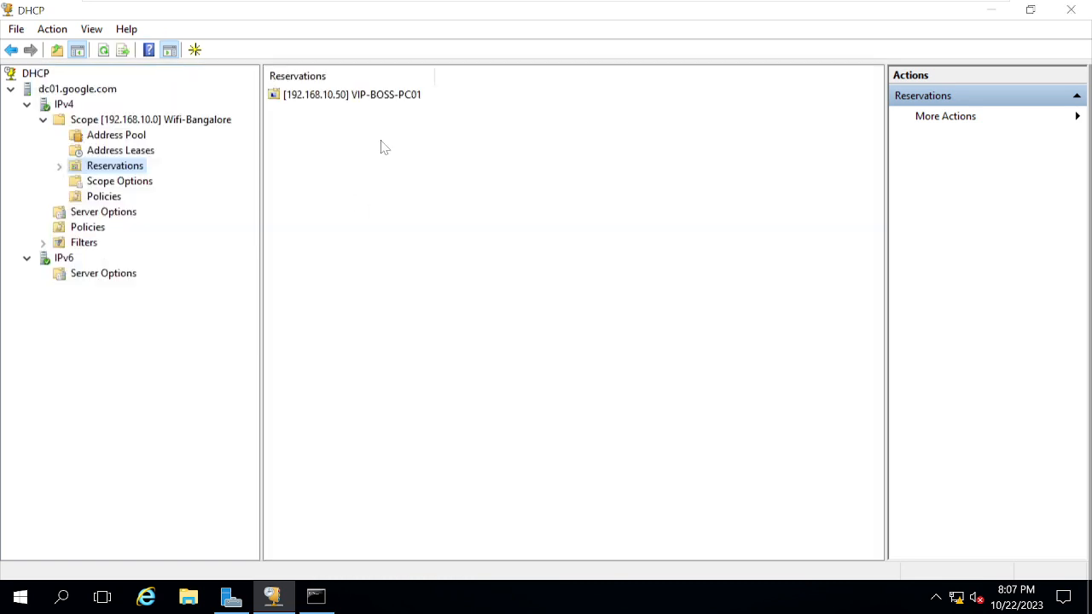
- Review the VIP-BOSS-PC01 reservation in the scope's address leases, widening the Unique ID column to read the full value
{"action": "left_click", "coordinate": [371, 96]}
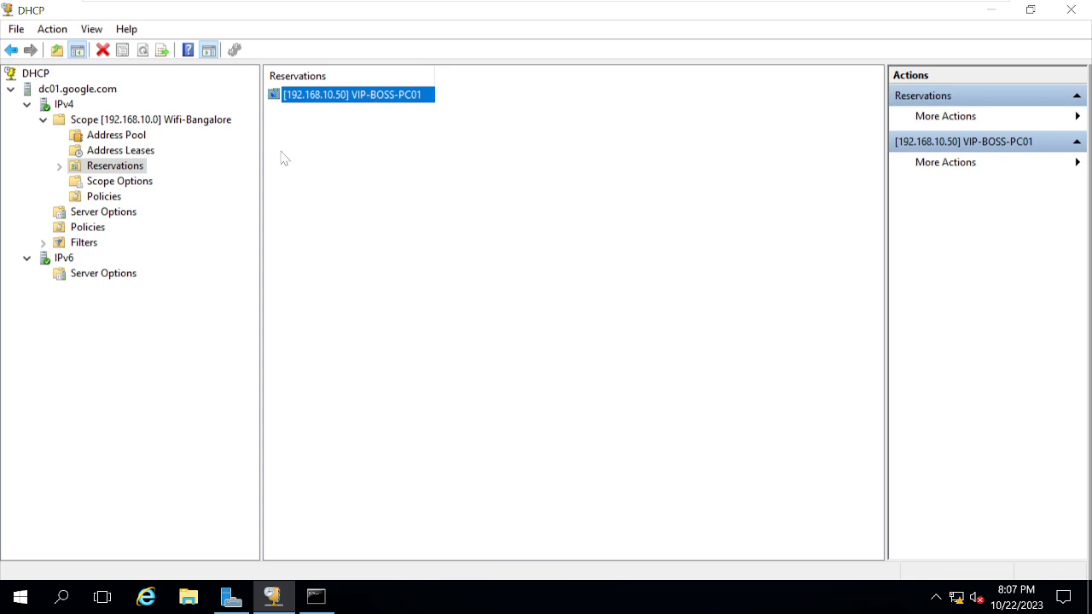
{"action": "left_click", "coordinate": [121, 151]}
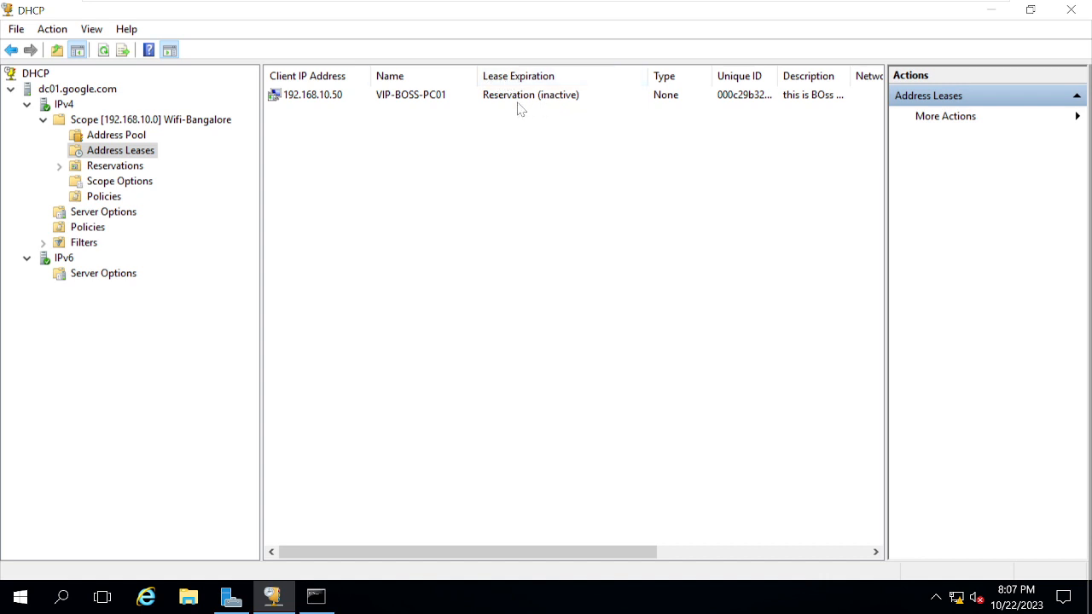
{"action": "left_click_drag", "start_coordinate": [779, 75], "coordinate": [804, 73]}
{"action": "left_click_drag", "start_coordinate": [512, 553], "coordinate": [335, 332]}
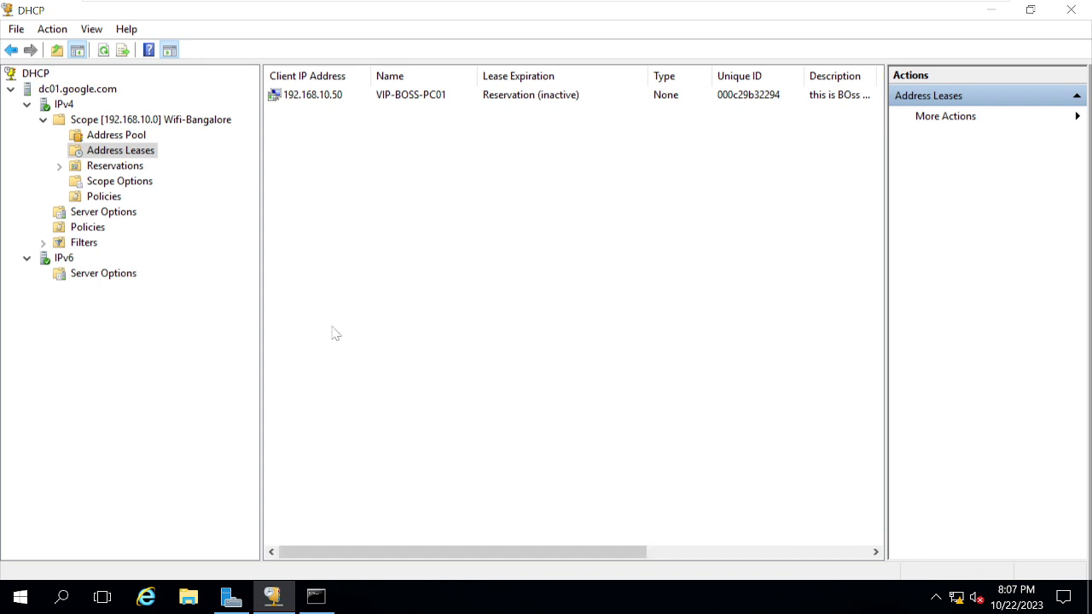
- Export the address lease list to the Desktop as "dhcp lease" in Text (Comma Delimited) (*.csv) format
{"action": "right_click", "coordinate": [137, 155]}
{"action": "left_click", "coordinate": [203, 205]}
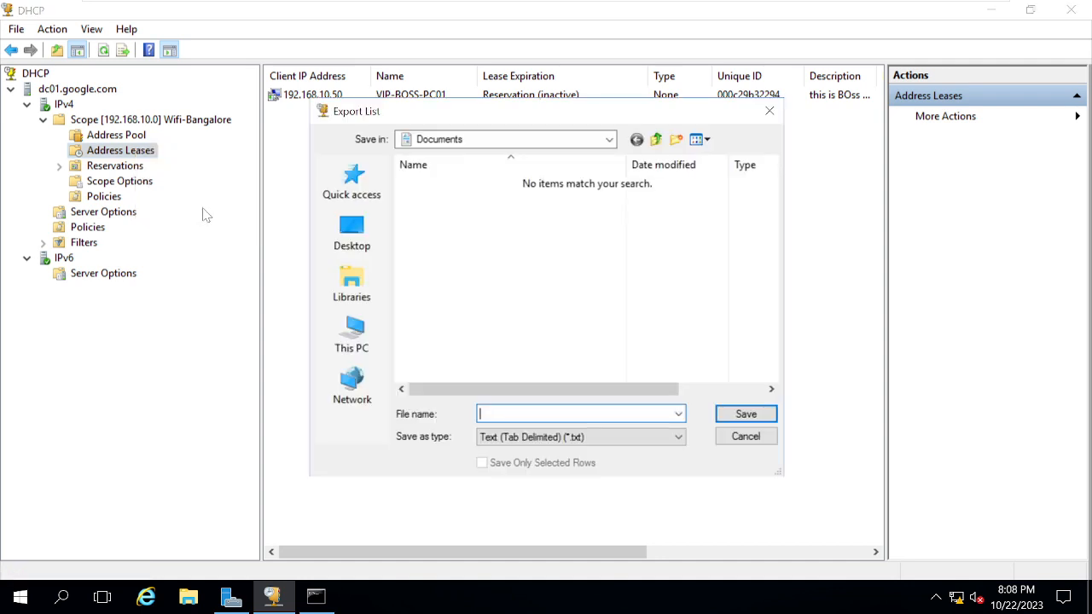
{"action": "left_click", "coordinate": [351, 228]}
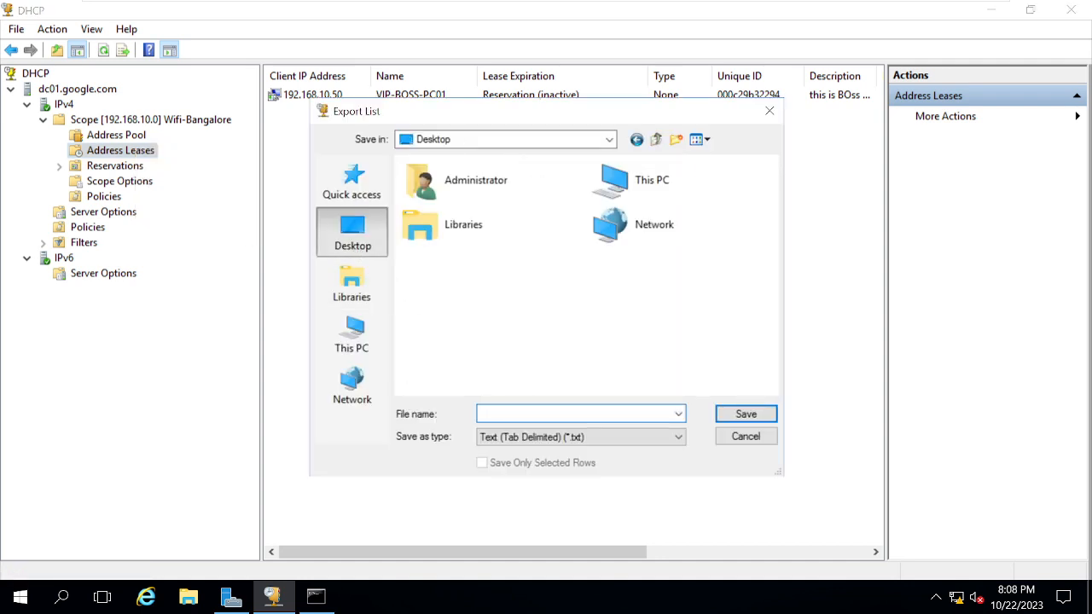
{"action": "type", "text": "dh"}
{"action": "type", "text": "cp."}
{"action": "type", "text": "lease"}
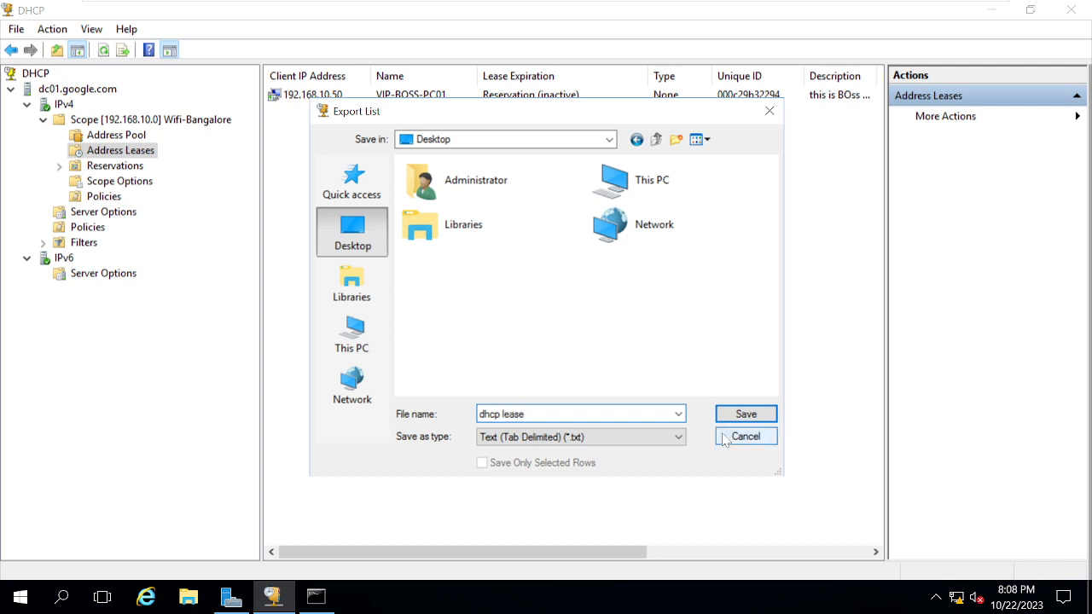
{"action": "left_click", "coordinate": [636, 438]}
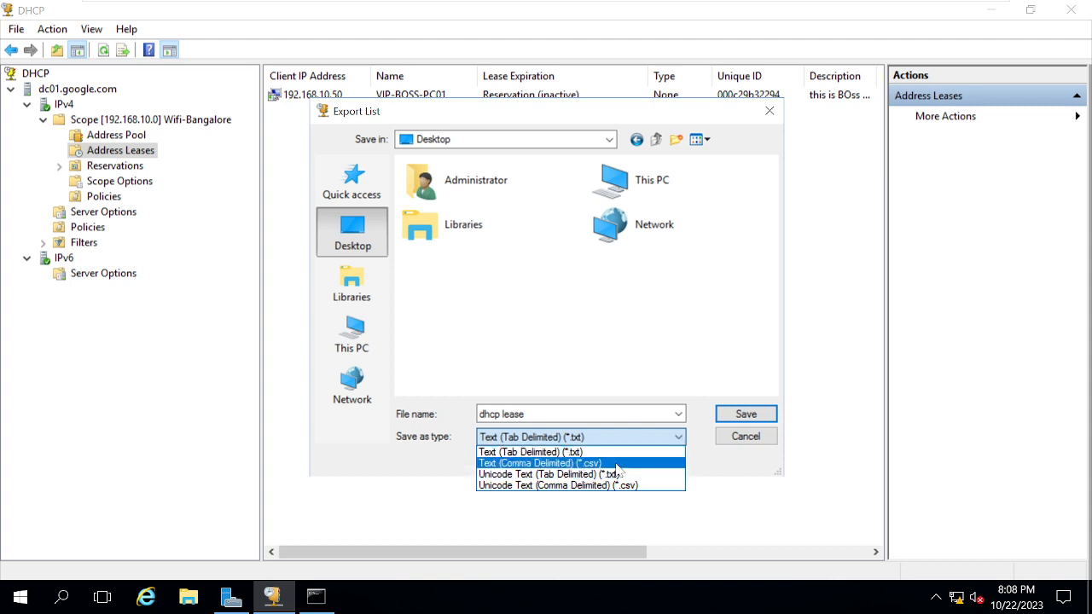
{"action": "left_click", "coordinate": [546, 464]}
{"action": "left_click", "coordinate": [744, 414]}
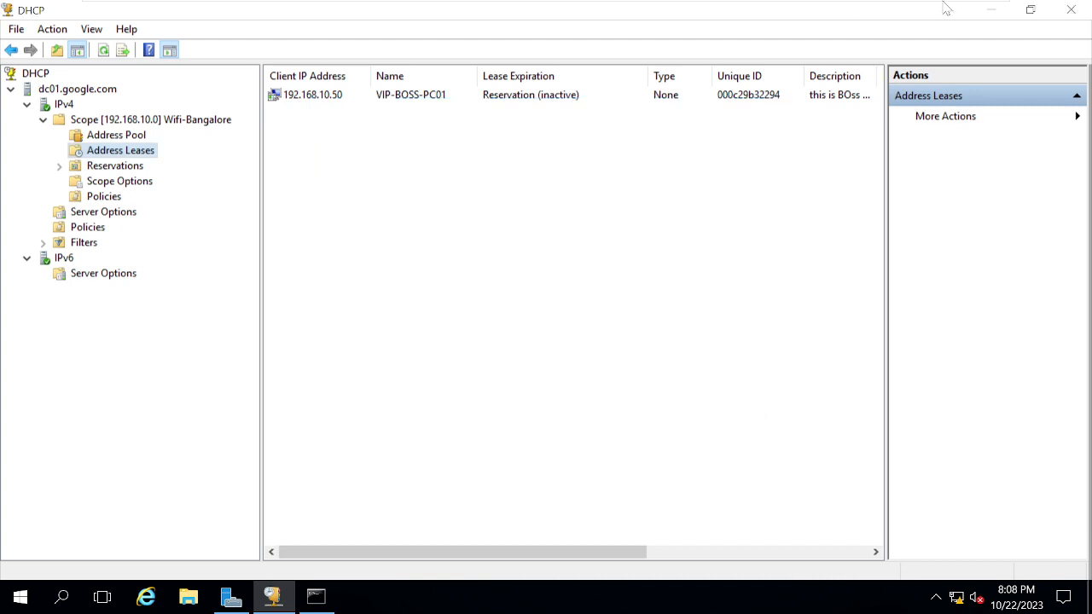
- Show the desktop, open the exported dhcp lease.csv file in Notepad to inspect its contents, and close it
{"action": "left_click", "coordinate": [990, 9]}
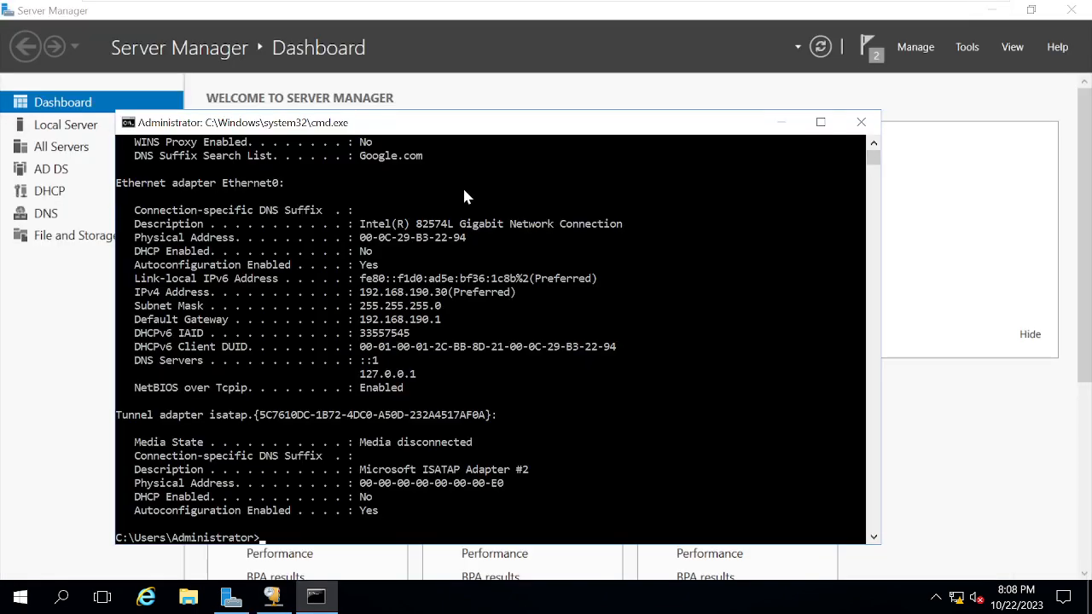
{"action": "key", "text": "super+d"}
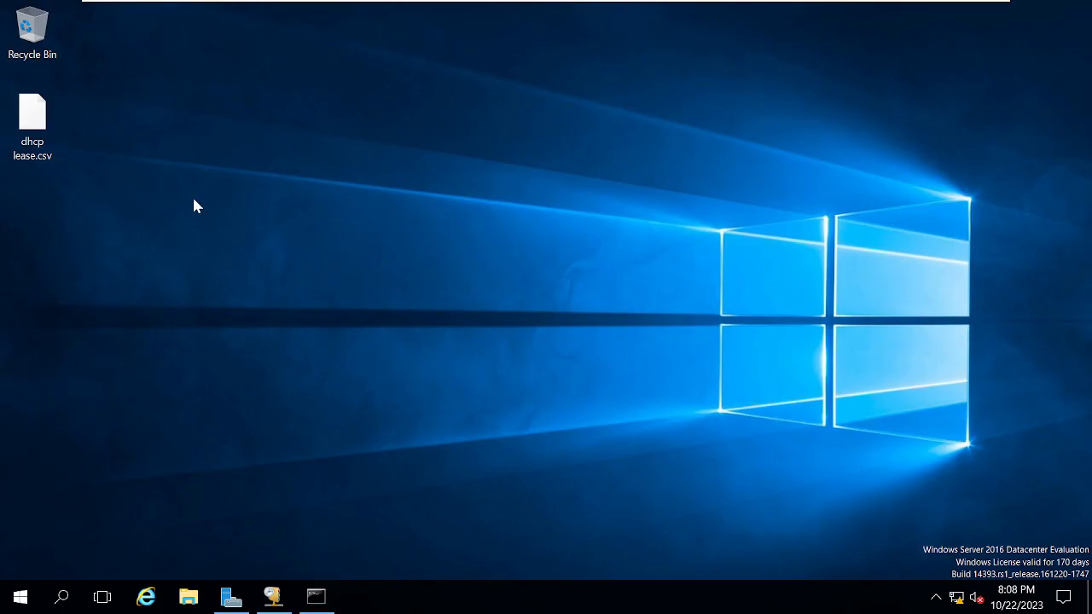
{"action": "double_click", "coordinate": [33, 119]}
{"action": "left_click", "coordinate": [462, 231]}
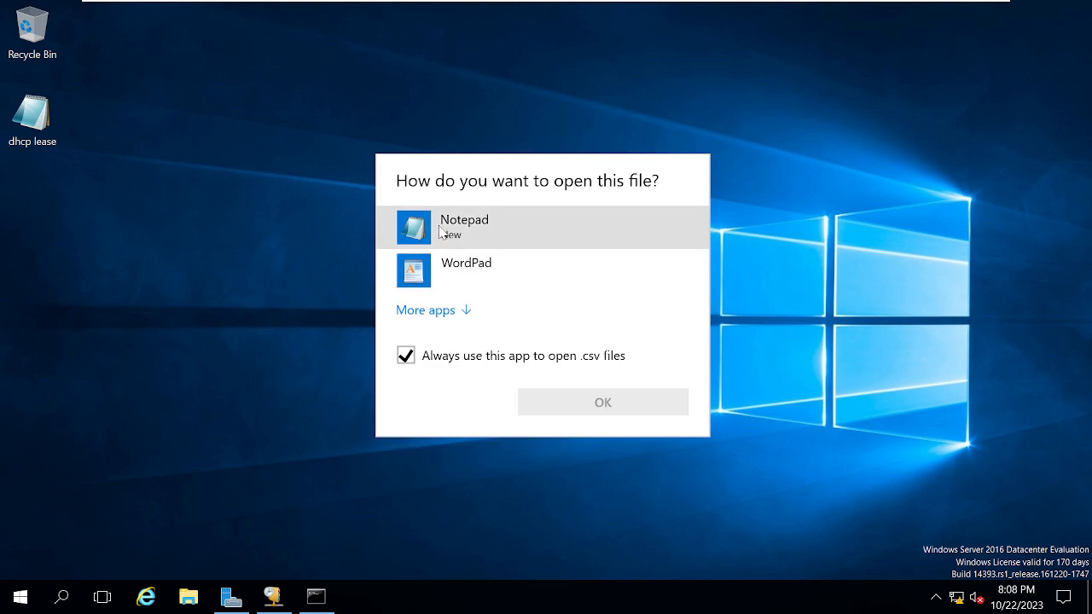
{"action": "left_click", "coordinate": [441, 232]}
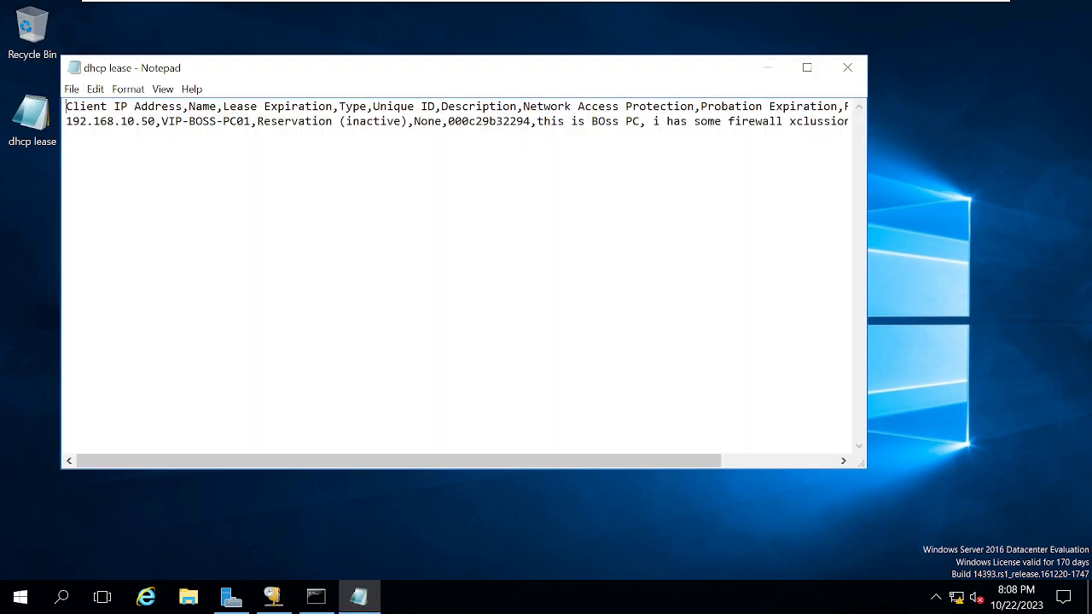
{"action": "double_click", "coordinate": [408, 62]}
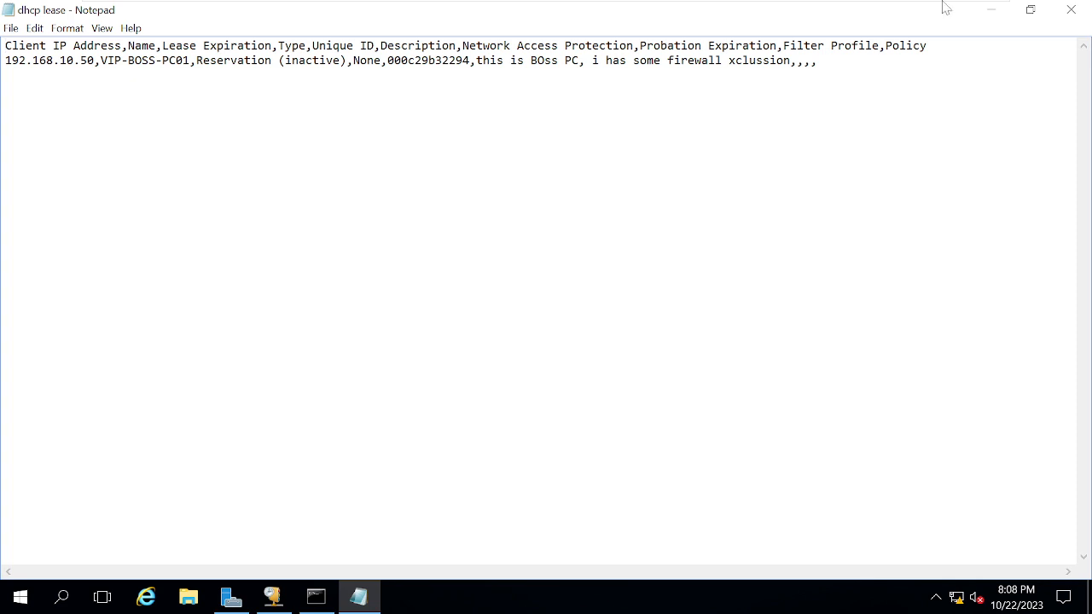
{"action": "left_click", "coordinate": [1071, 12]}
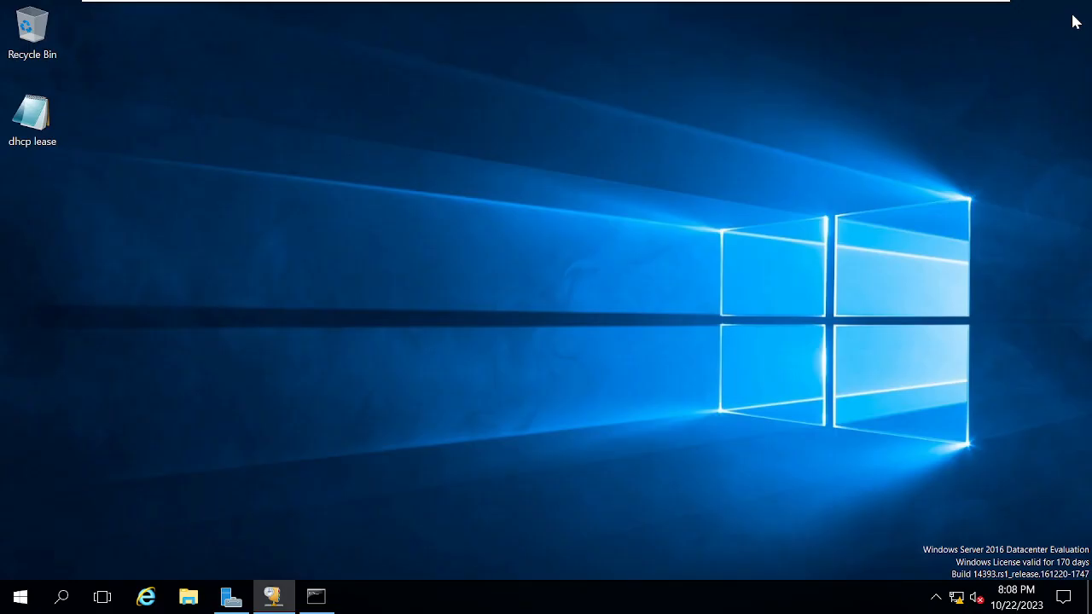
- Return to the DHCP console and review the Wifi-Bangalore scope's address pool and address leases
{"action": "left_click", "coordinate": [284, 606]}
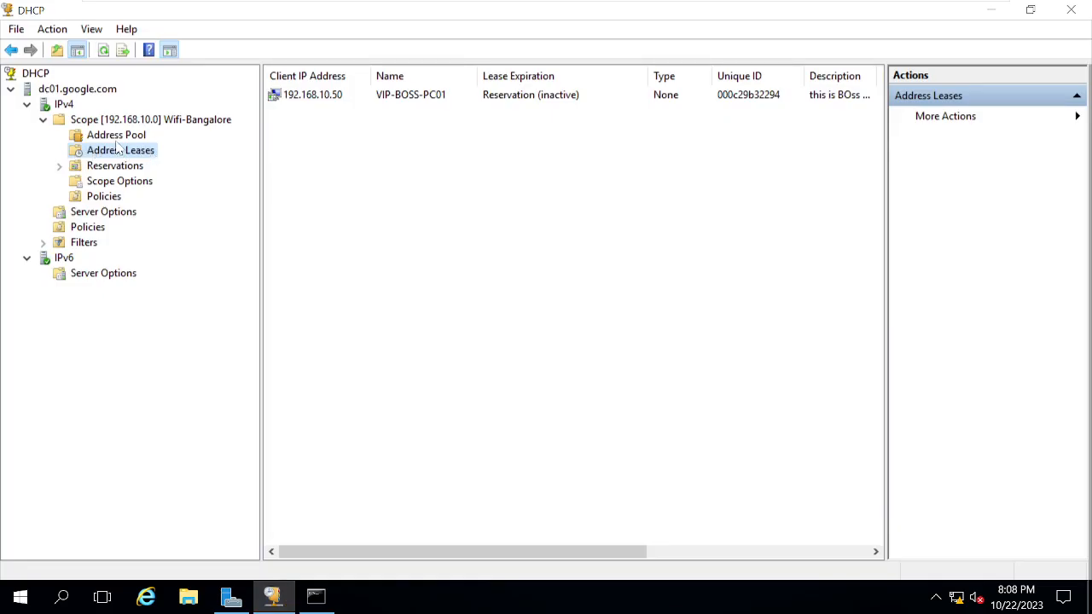
{"action": "left_click", "coordinate": [150, 121]}
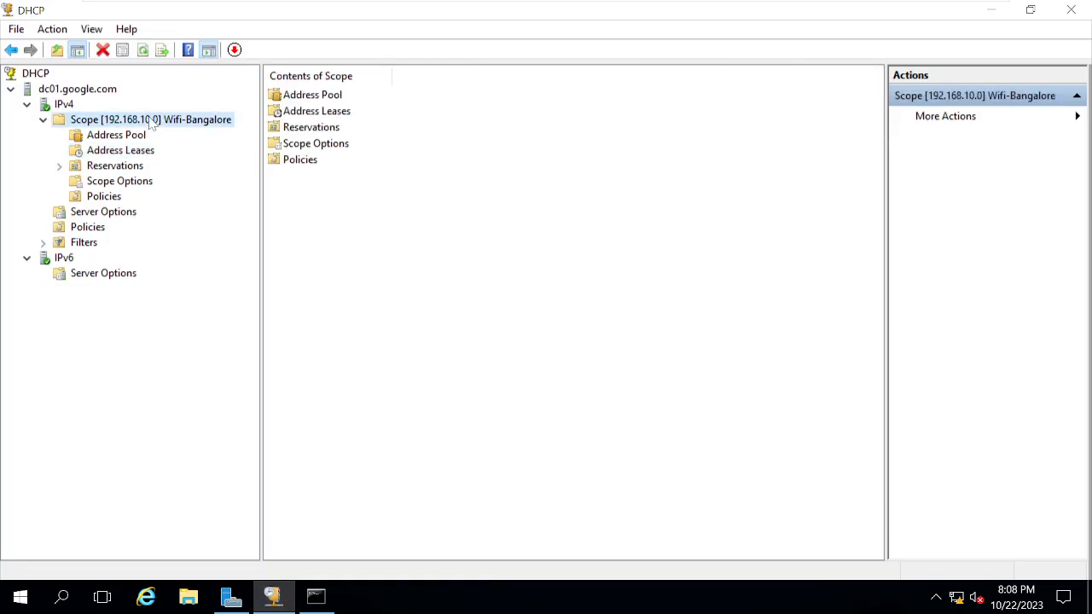
{"action": "left_click", "coordinate": [125, 136]}
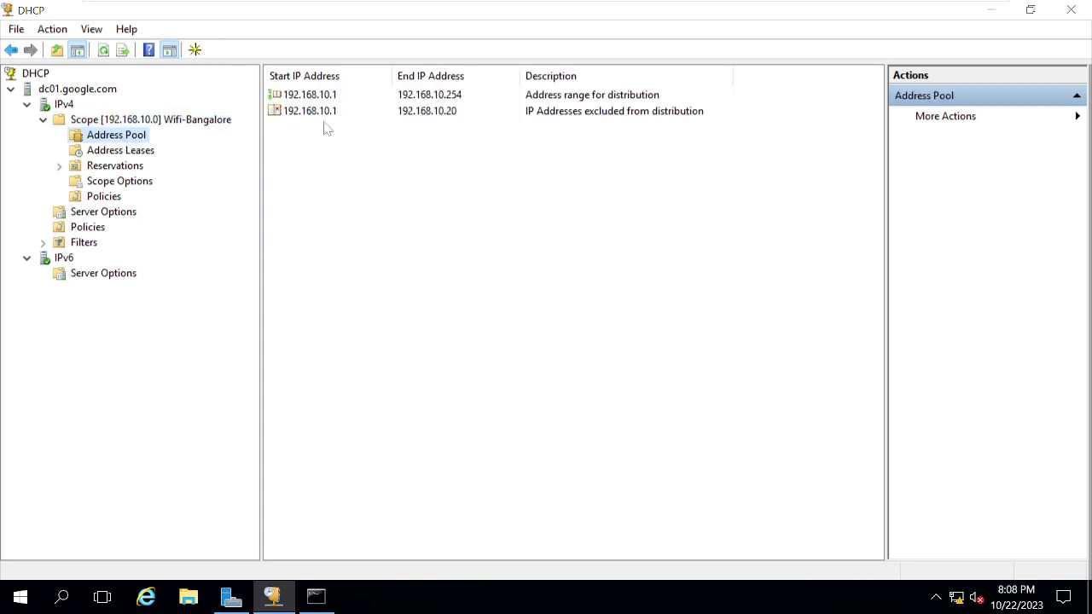
{"action": "left_click", "coordinate": [312, 117]}
{"action": "left_click", "coordinate": [108, 155]}
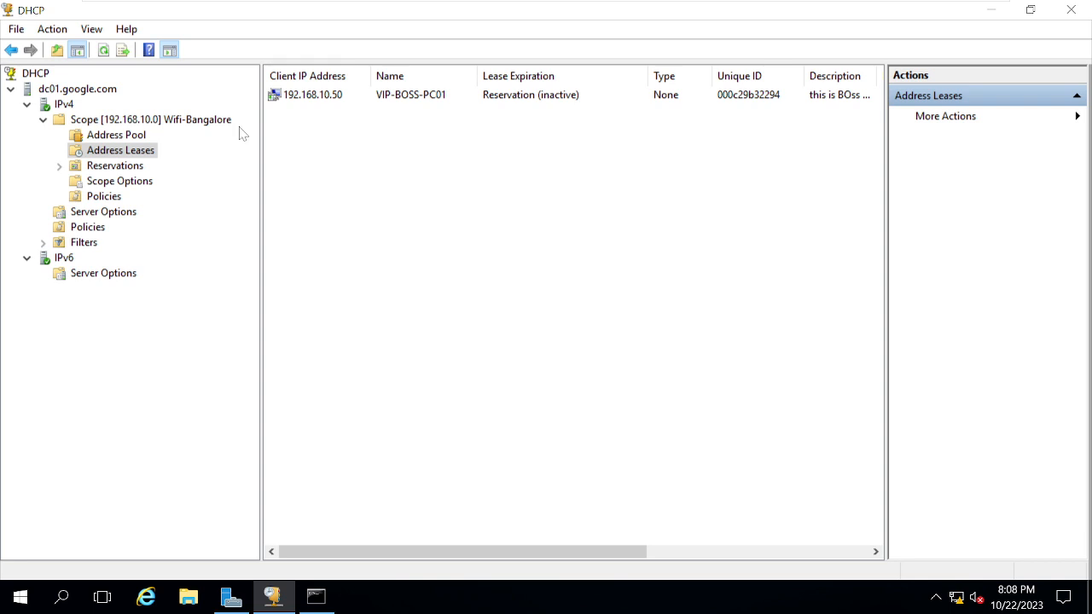
- Examine the lease duration in the Wifi-Bangalore scope's properties and close them without changes
{"action": "left_click", "coordinate": [92, 122]}
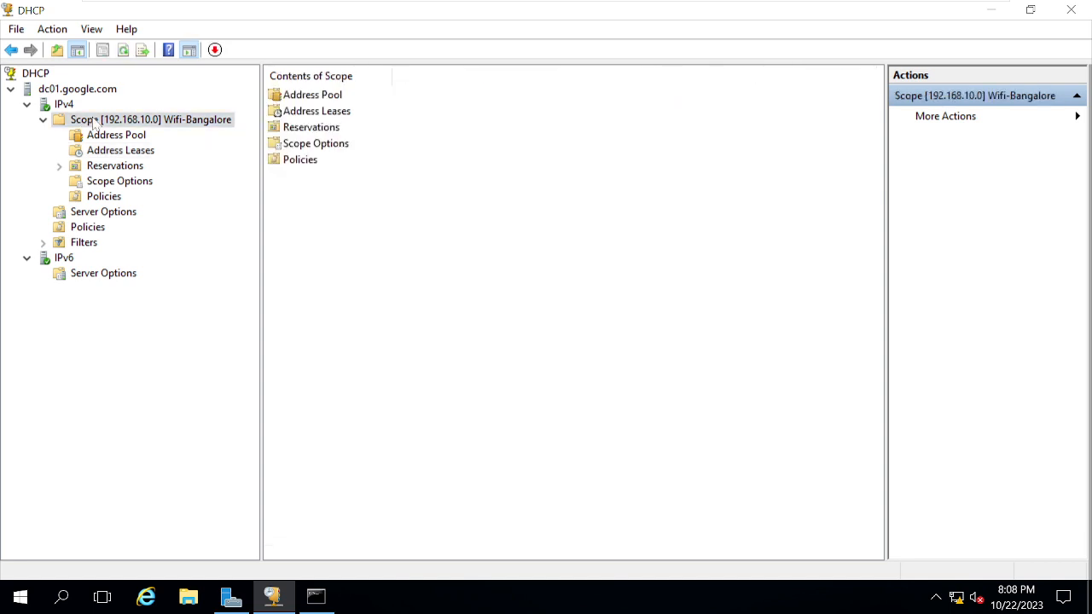
{"action": "right_click", "coordinate": [92, 121]}
{"action": "left_click", "coordinate": [142, 345]}
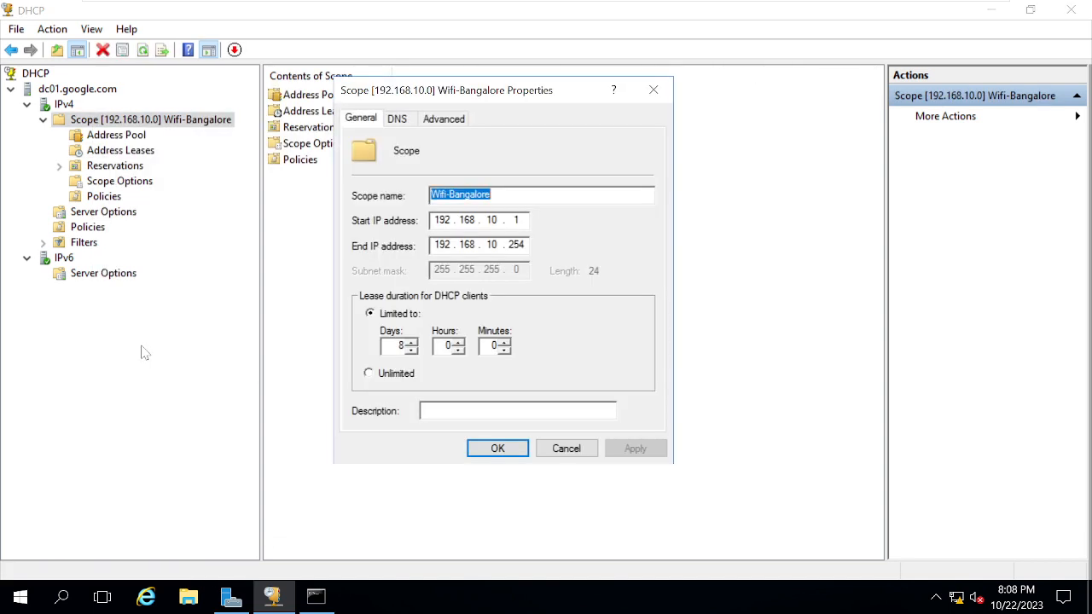
{"action": "left_click", "coordinate": [398, 346]}
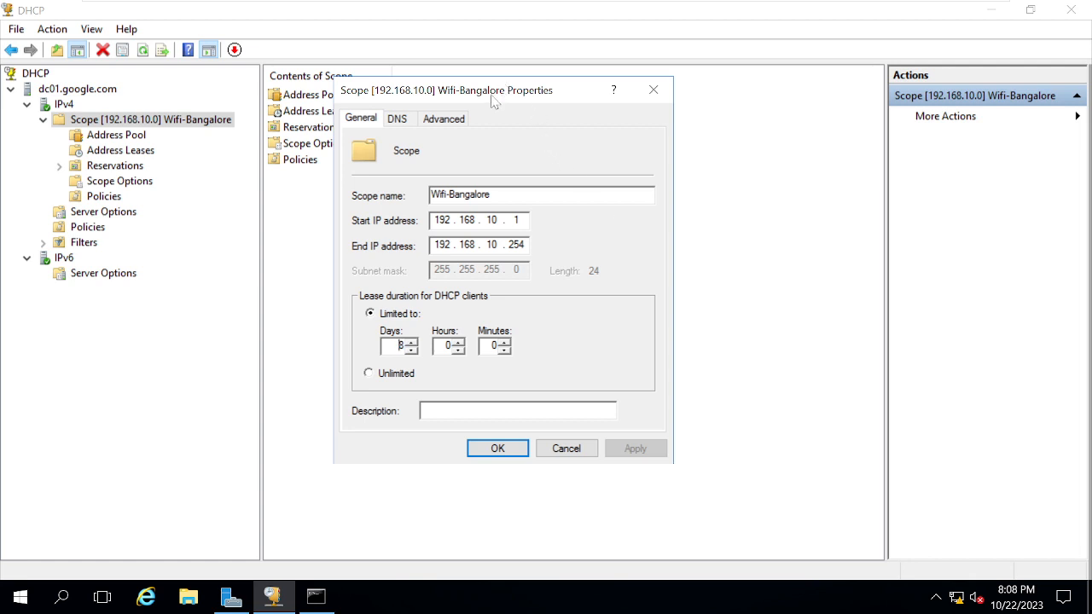
{"action": "left_click_drag", "start_coordinate": [493, 101], "coordinate": [629, 128]}
{"action": "left_click", "coordinate": [708, 471]}
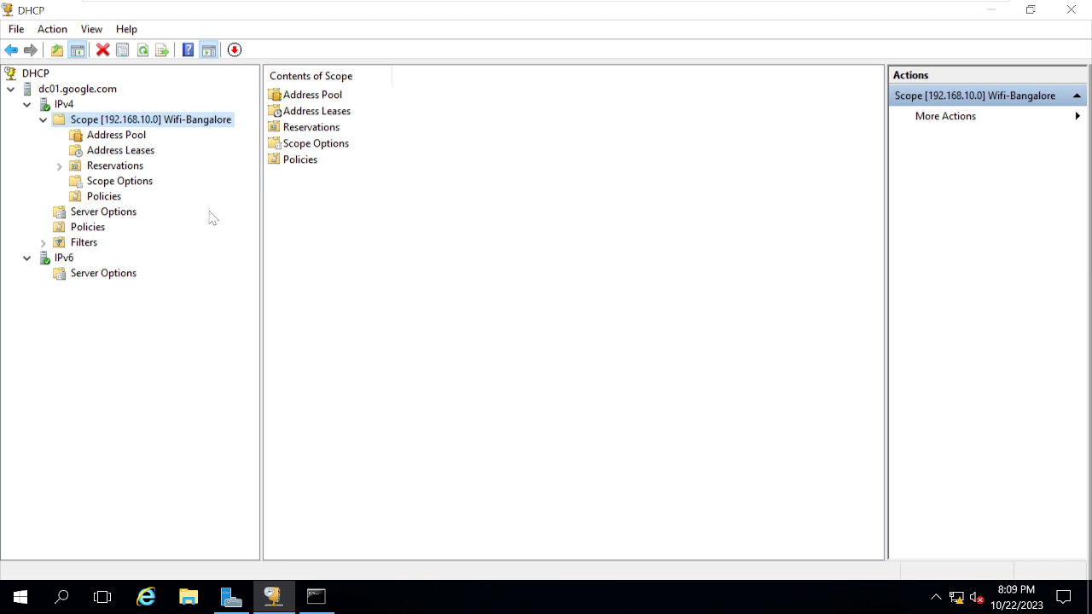
- Review the address pool again and check the Wifi-Bangalore scope's statistics with the reservation in place
{"action": "left_click", "coordinate": [114, 139]}
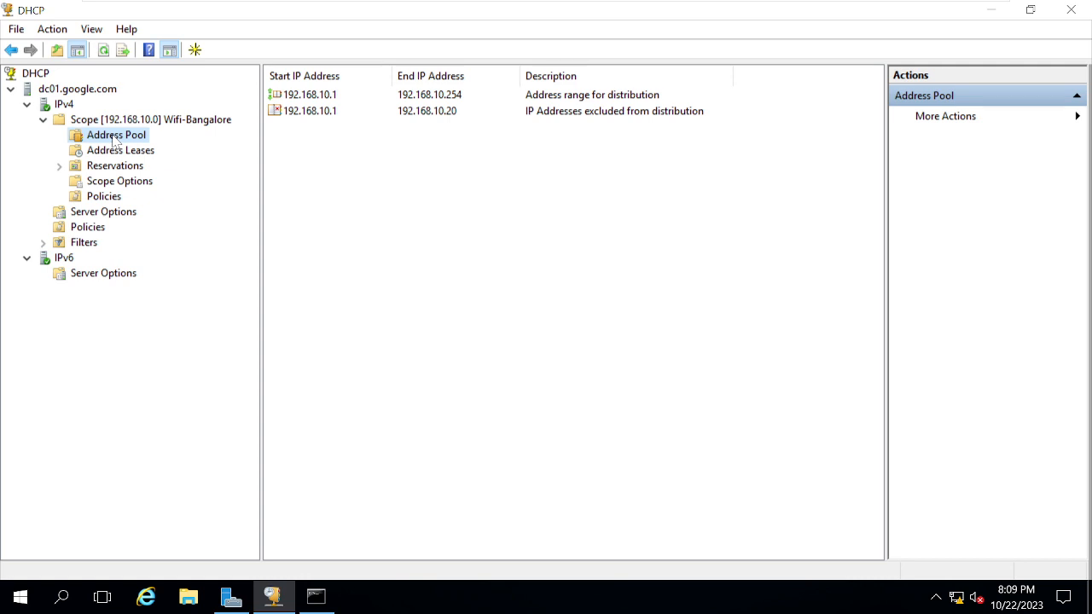
{"action": "left_click", "coordinate": [177, 126]}
{"action": "right_click", "coordinate": [177, 125]}
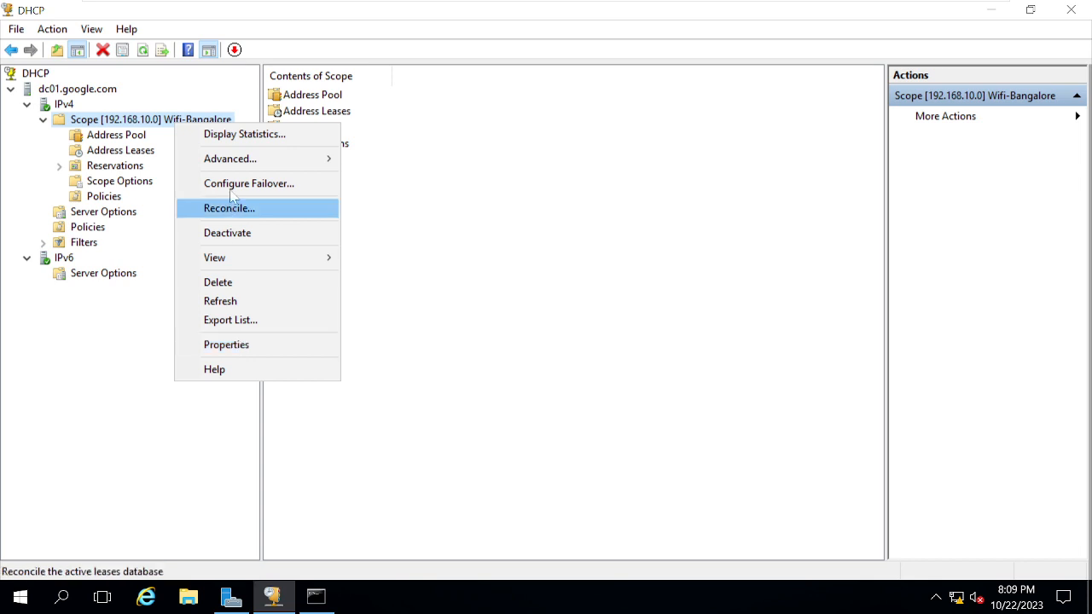
{"action": "left_click", "coordinate": [255, 137]}
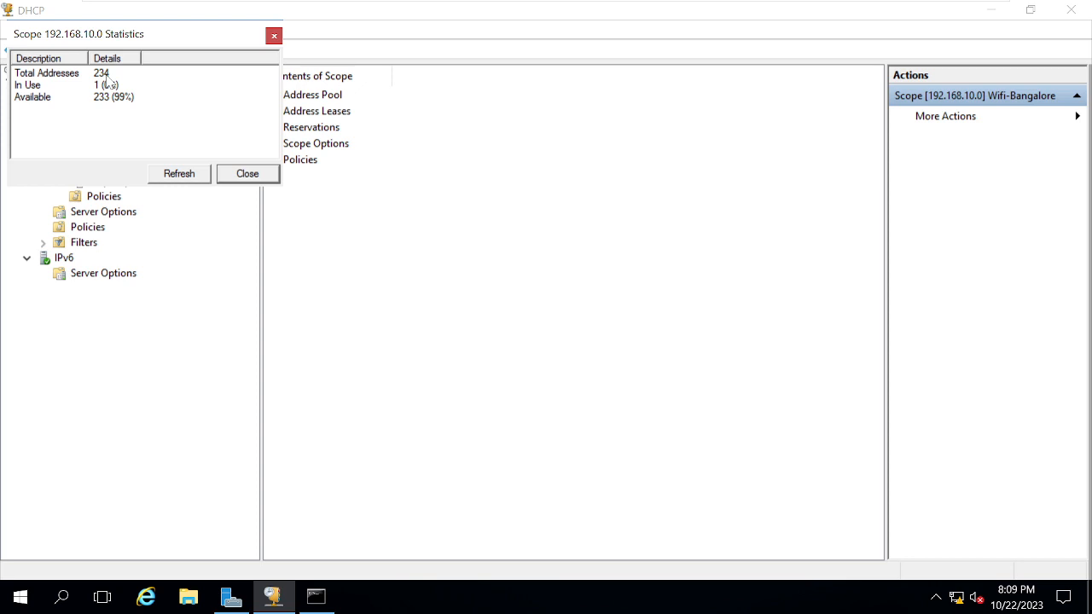
{"action": "left_click", "coordinate": [264, 175]}
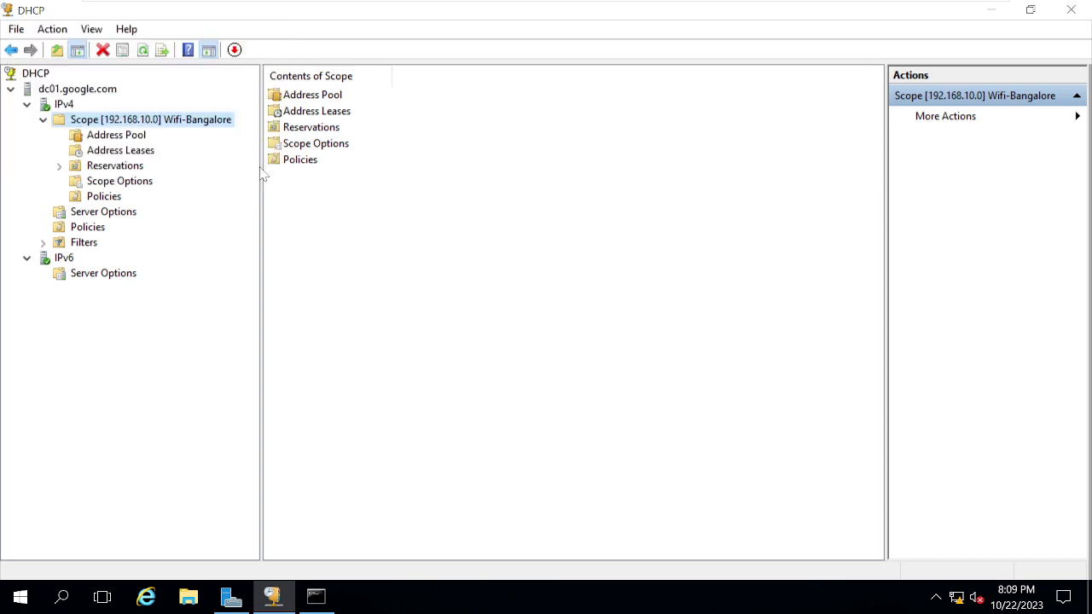
- Set the Wifi-Bangalore scope's lease duration to 0 days, 0 hours and 5 minutes, and apply the change
{"action": "right_click", "coordinate": [135, 126]}
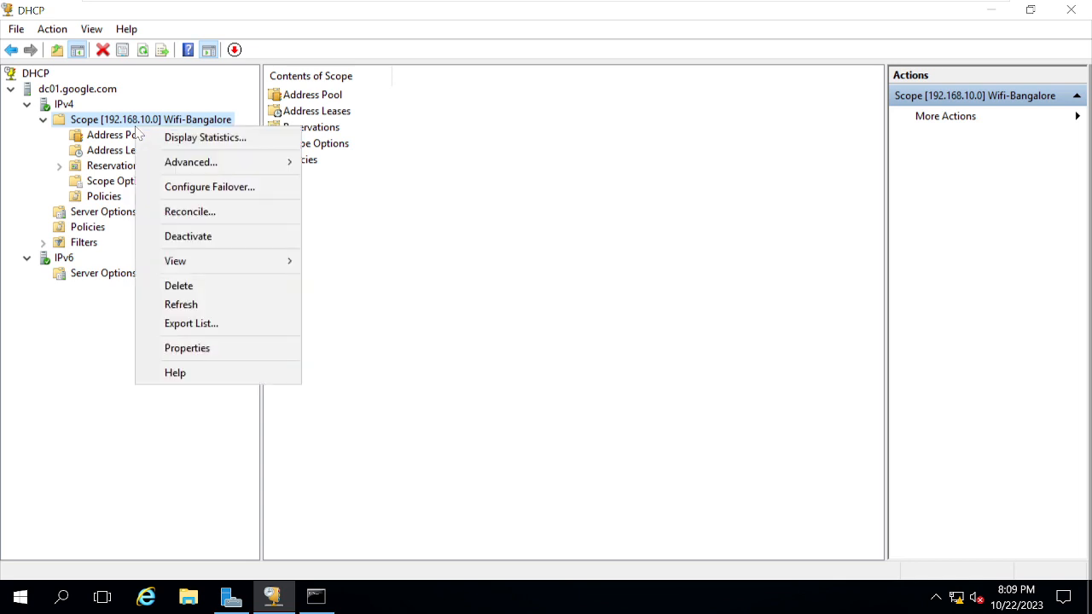
{"action": "left_click", "coordinate": [214, 356]}
{"action": "left_click", "coordinate": [538, 363]}
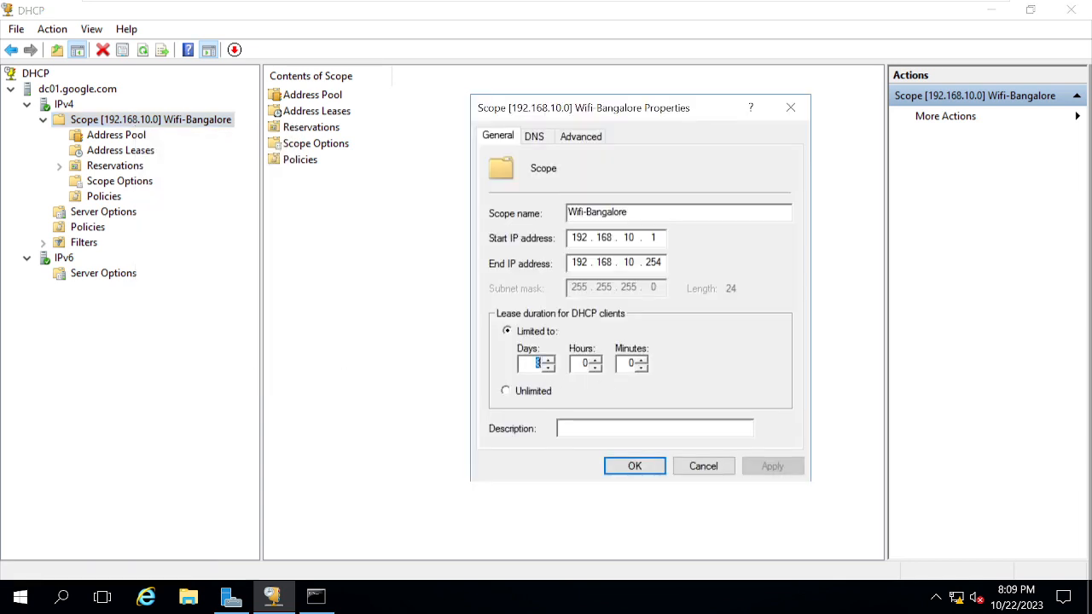
{"action": "type", "text": "0"}
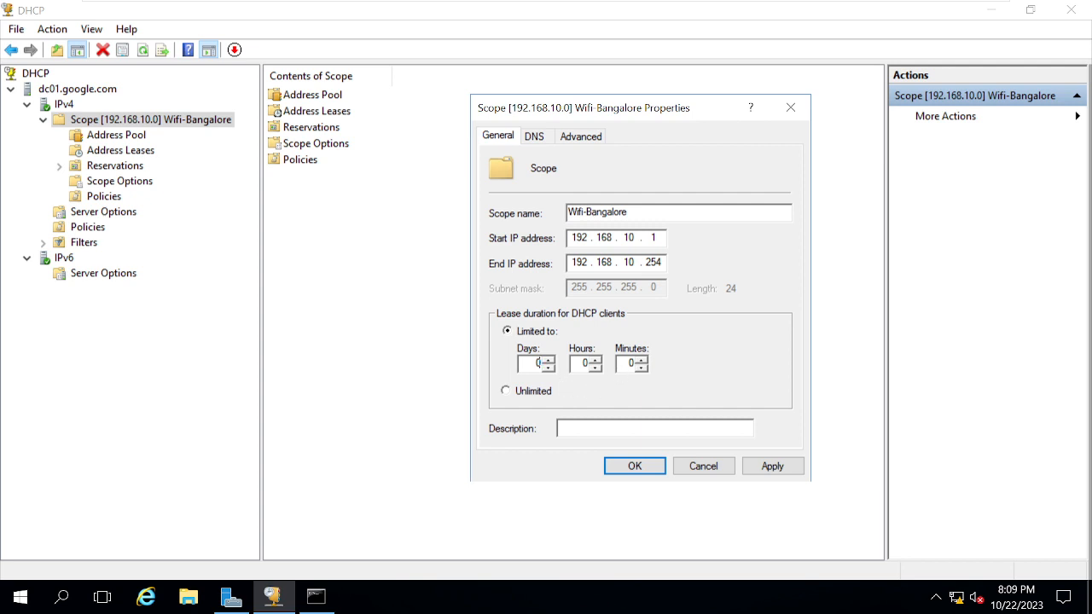
{"action": "left_click", "coordinate": [632, 362]}
{"action": "type", "text": "5"}
{"action": "left_click", "coordinate": [777, 474]}
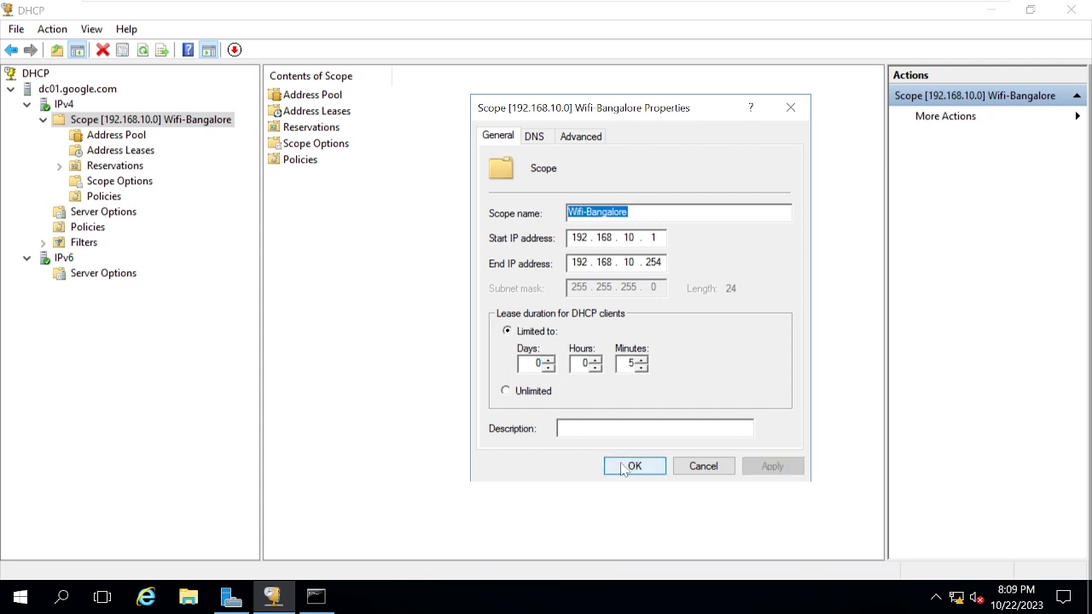
{"action": "left_click", "coordinate": [624, 463]}
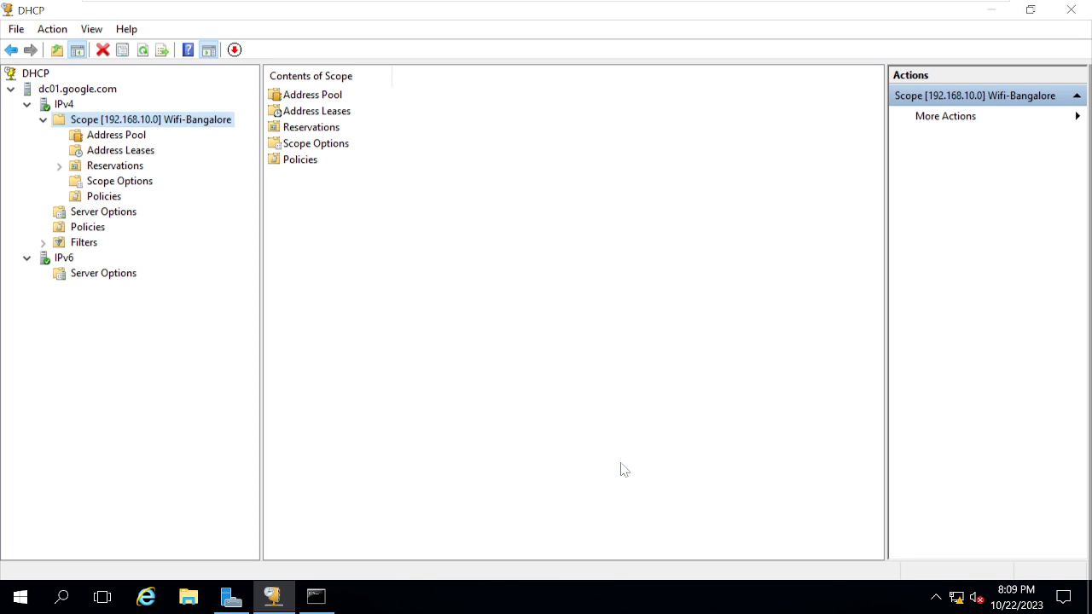
- Check the Wifi-Bangalore scope's address leases and return to the scope's contents
{"action": "left_click", "coordinate": [123, 150]}
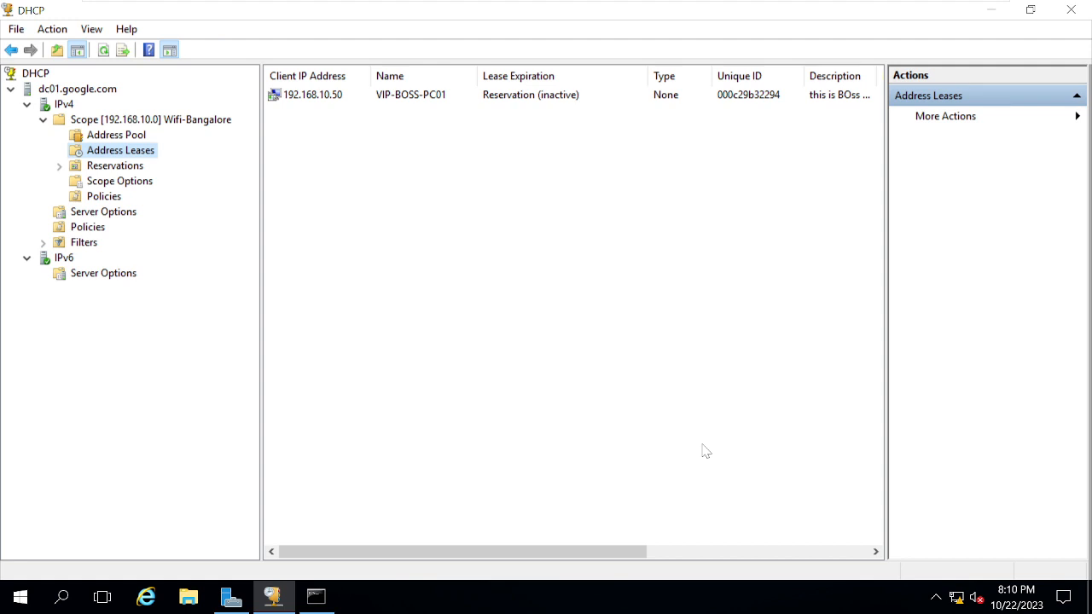
{"action": "left_click", "coordinate": [155, 124]}
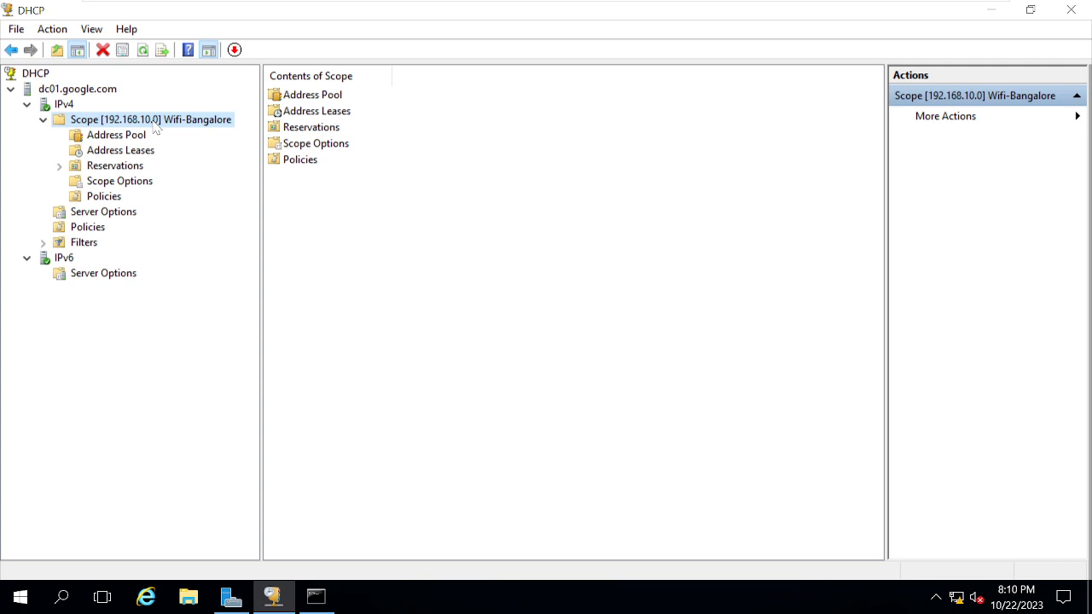
{"action": "left_click", "coordinate": [713, 362]}
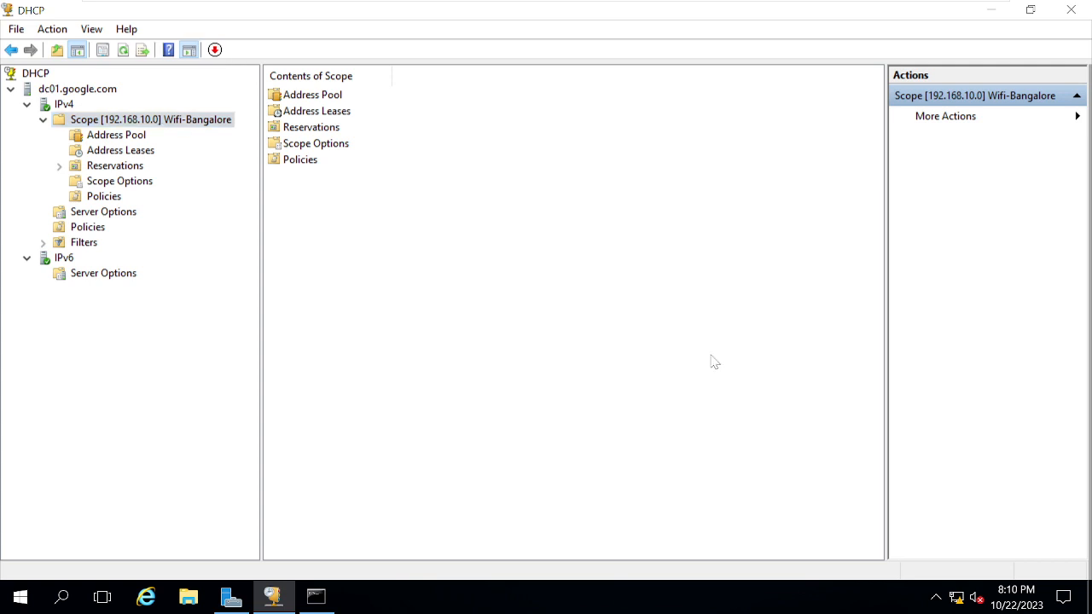
{"action": "key", "text": "super+r"}
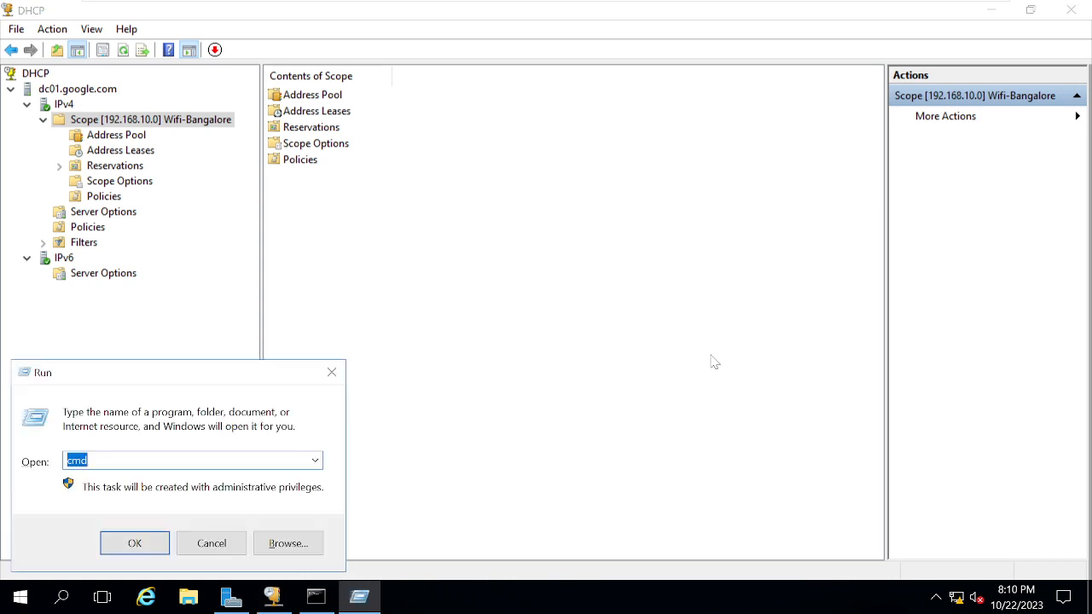
{"action": "key", "text": "Escape"}
- Stop the DHCP service on the dc01.google.com server from the DHCP console
{"action": "right_click", "coordinate": [39, 76]}
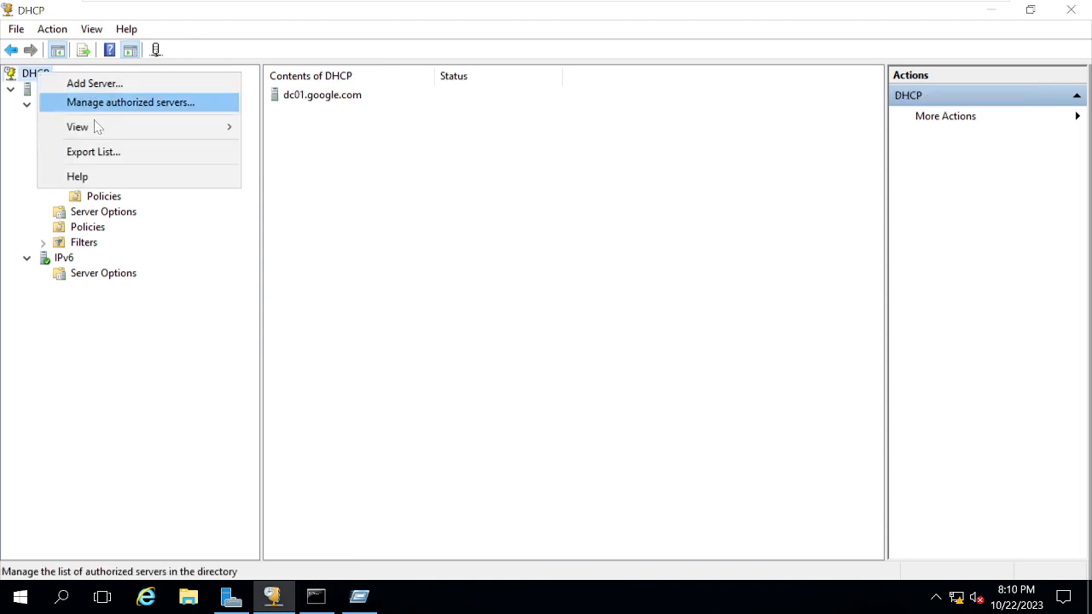
{"action": "left_click", "coordinate": [33, 89]}
{"action": "right_click", "coordinate": [33, 89]}
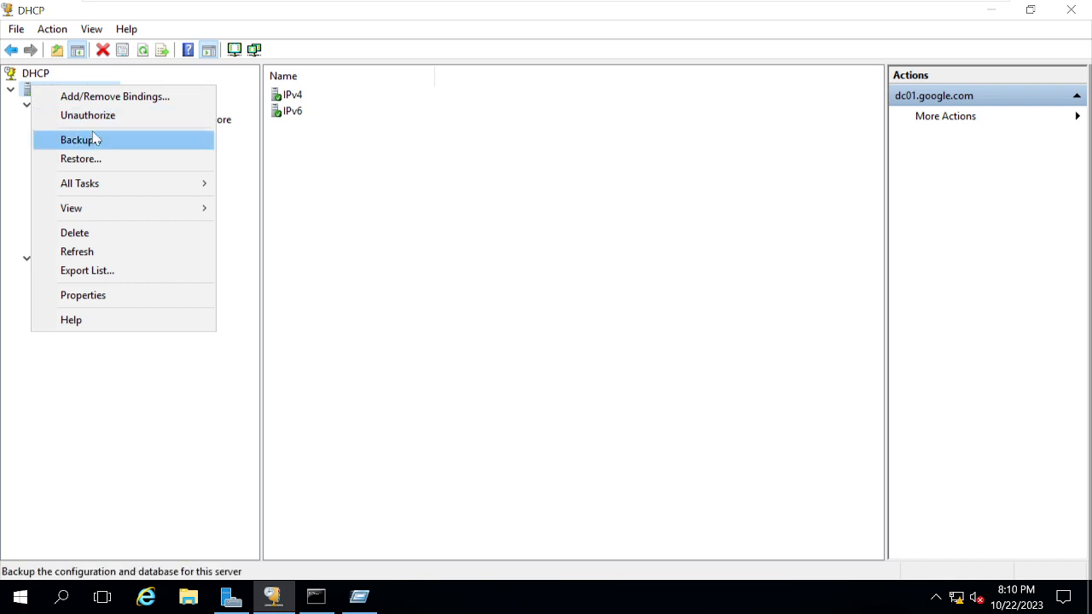
{"action": "mouse_move", "coordinate": [82, 193]}
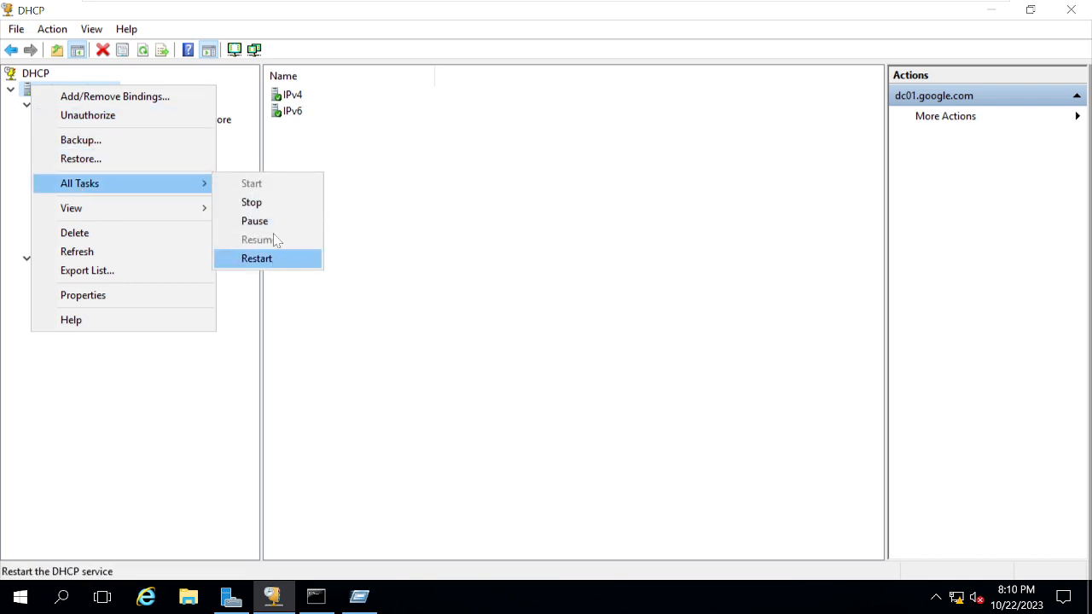
{"action": "left_click", "coordinate": [273, 204]}
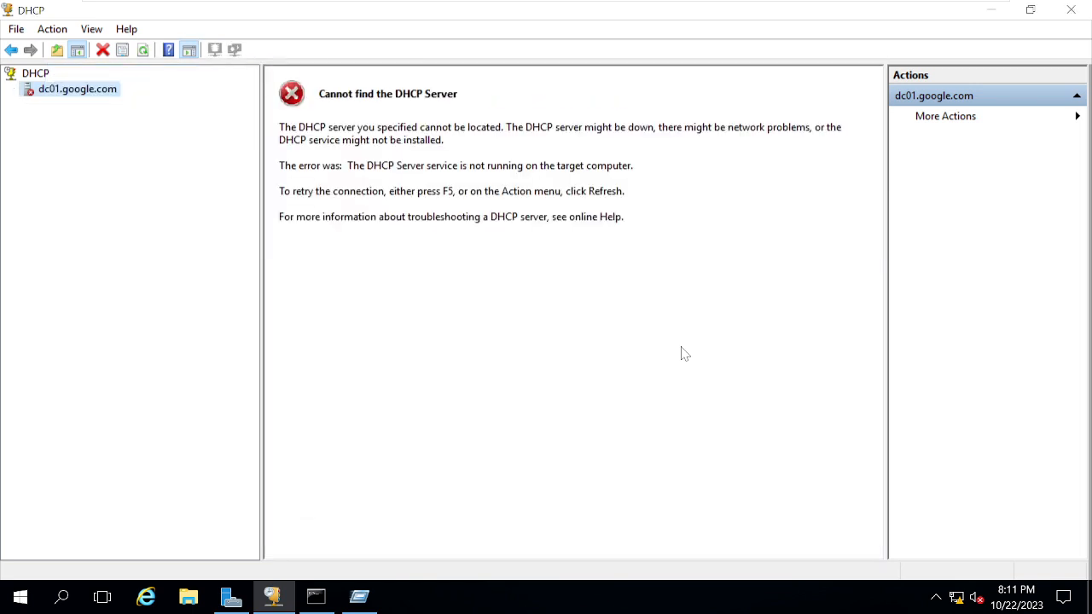
- Launch services.msc, maximize the Services window, and locate the DNS Server service to check its status
{"action": "key", "text": "super+r"}
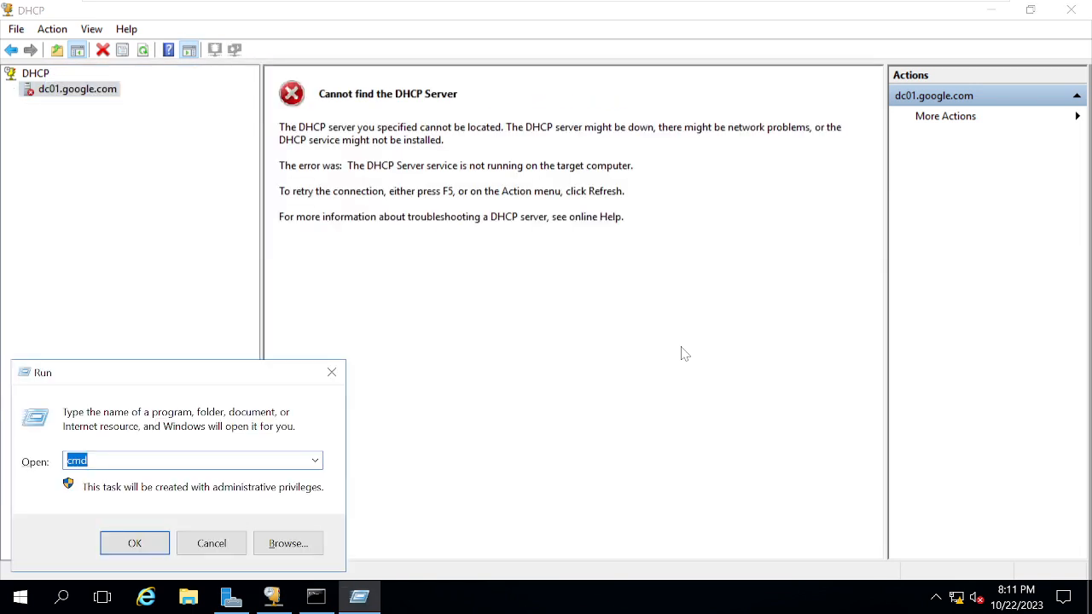
{"action": "type", "text": "services.msc"}
{"action": "key", "text": "Return"}
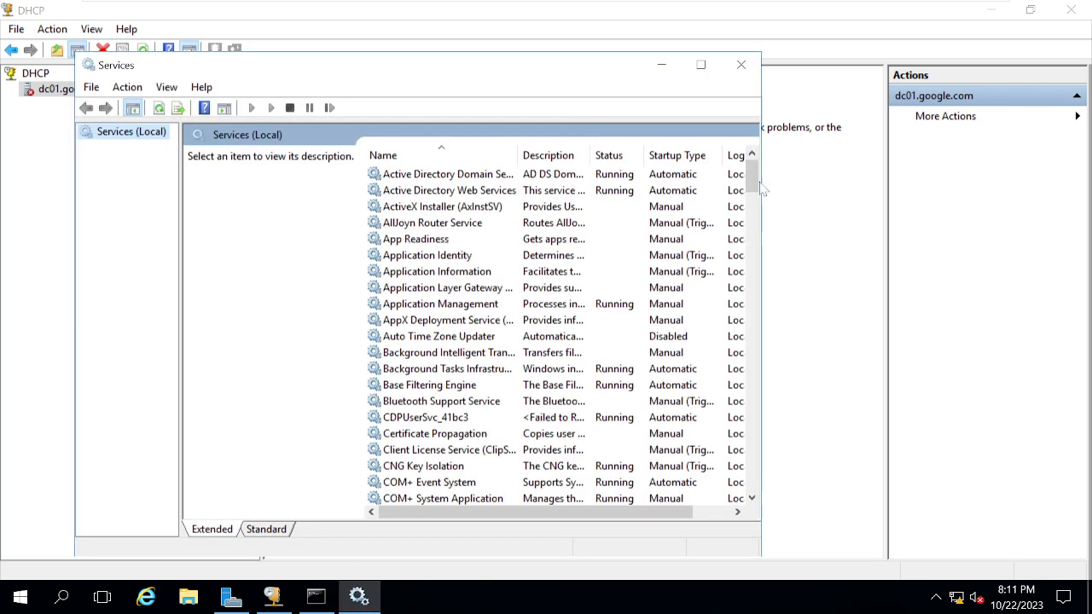
{"action": "left_click", "coordinate": [700, 65]}
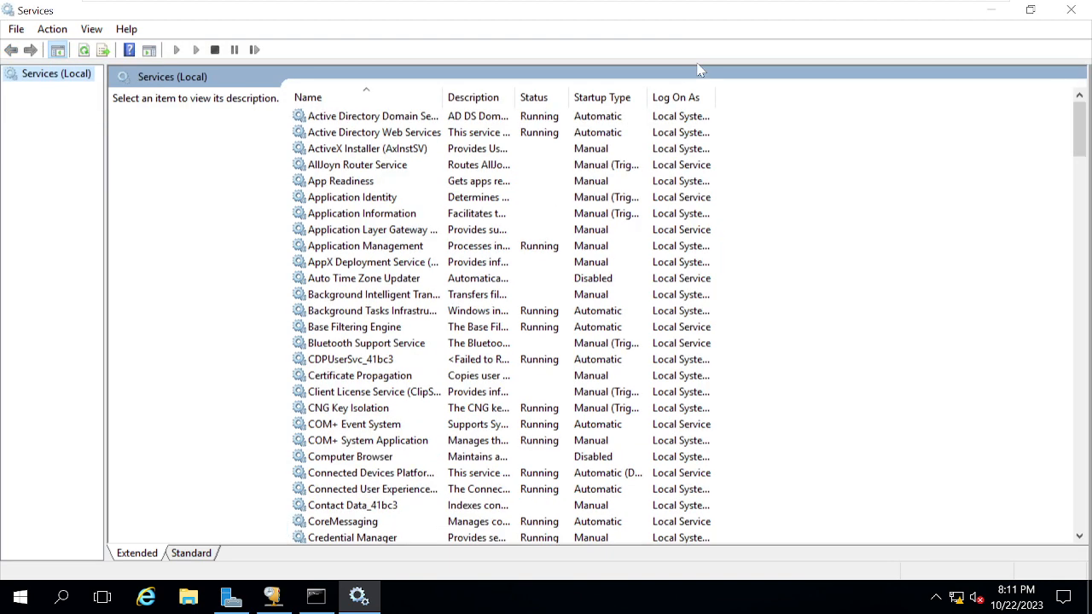
{"action": "left_click", "coordinate": [348, 327]}
{"action": "type", "text": "dns"}
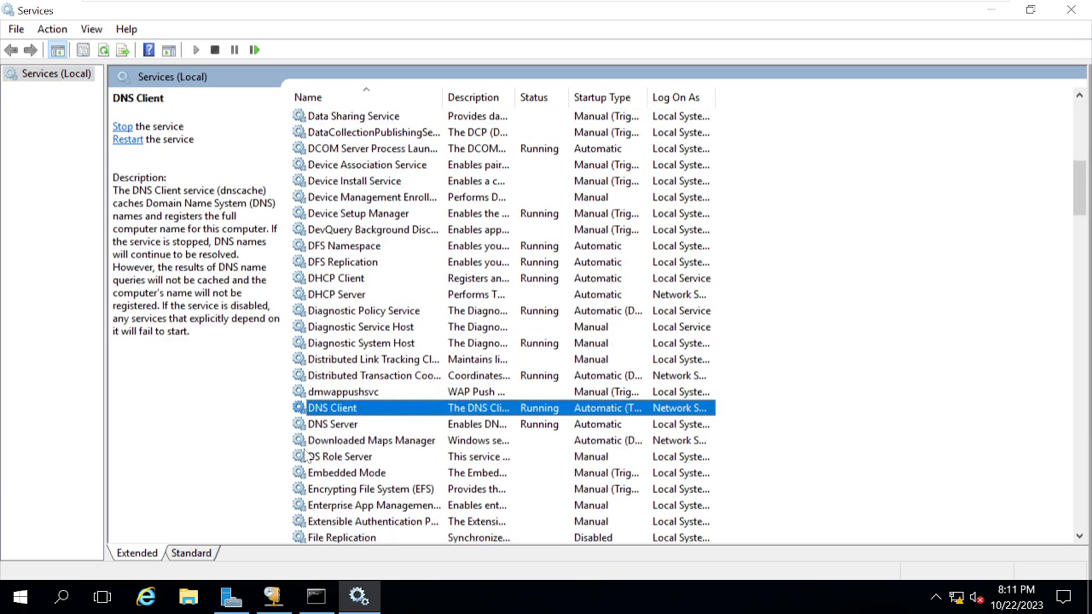
{"action": "left_click", "coordinate": [338, 427]}
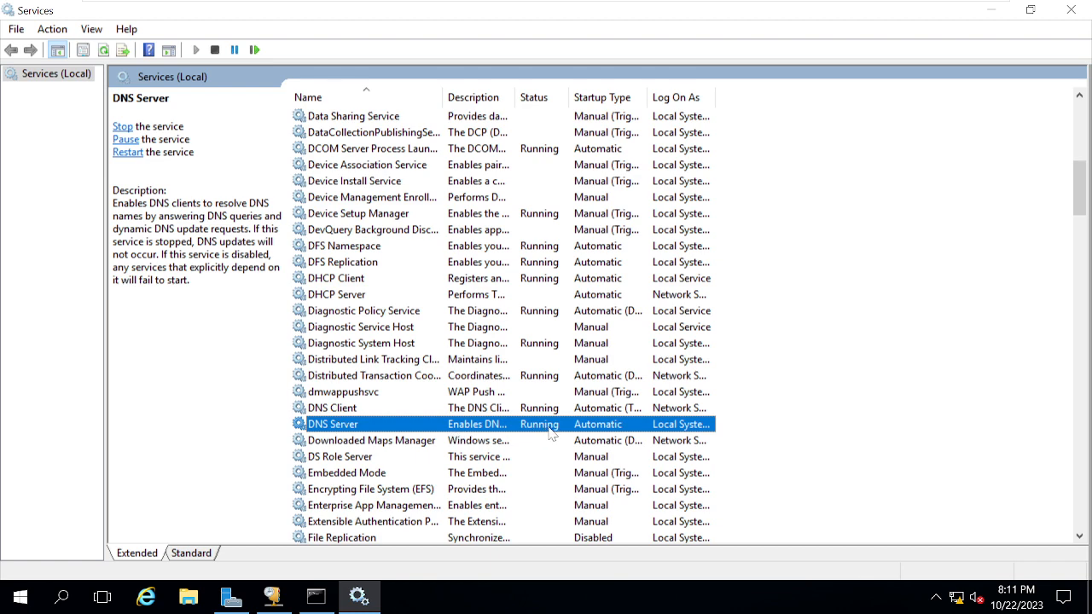
- Find the DHCP Server service, widen the Status and Description columns, and start the service
{"action": "type", "text": "dhcp"}
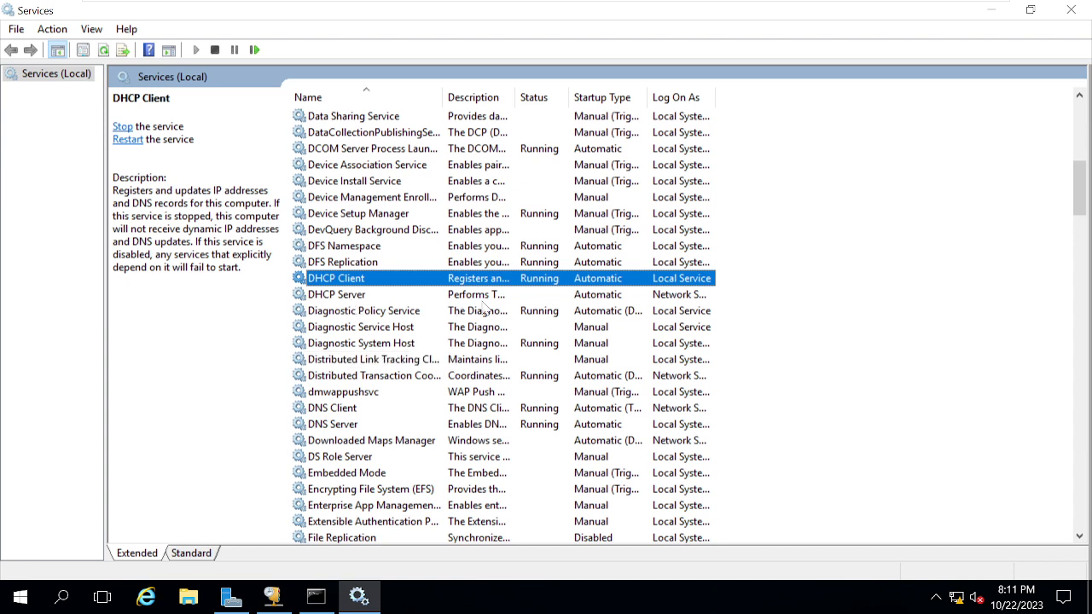
{"action": "left_click", "coordinate": [348, 297]}
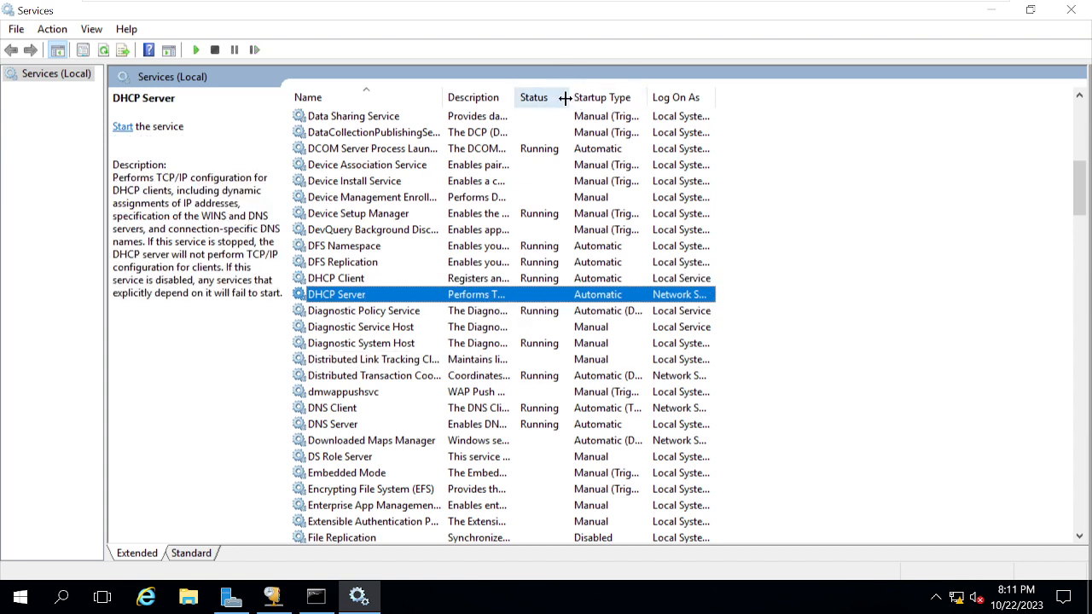
{"action": "left_click_drag", "start_coordinate": [567, 97], "coordinate": [626, 97]}
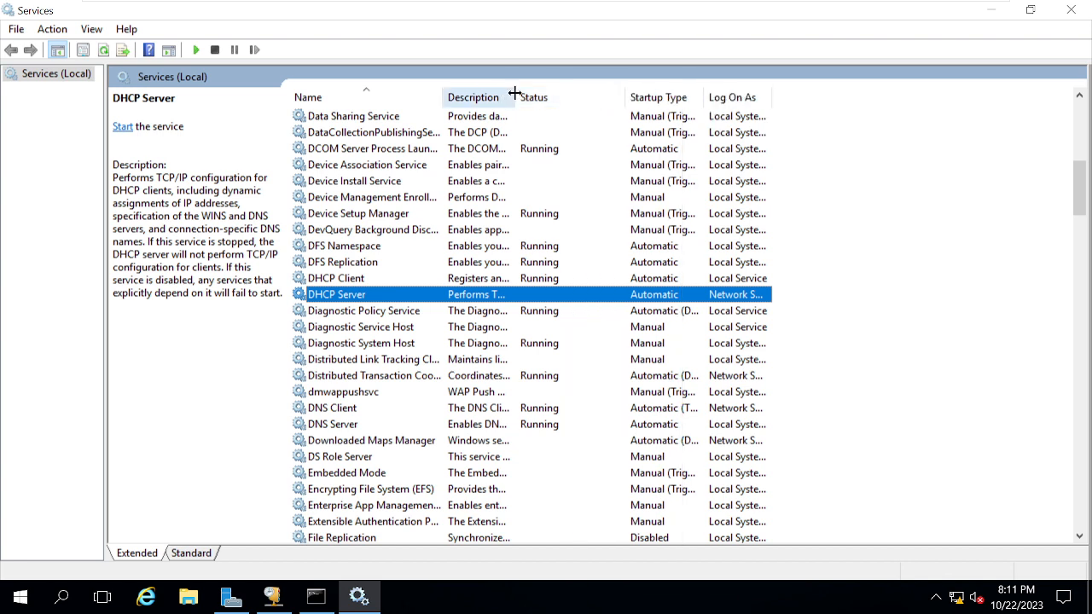
{"action": "left_click_drag", "start_coordinate": [514, 92], "coordinate": [540, 90]}
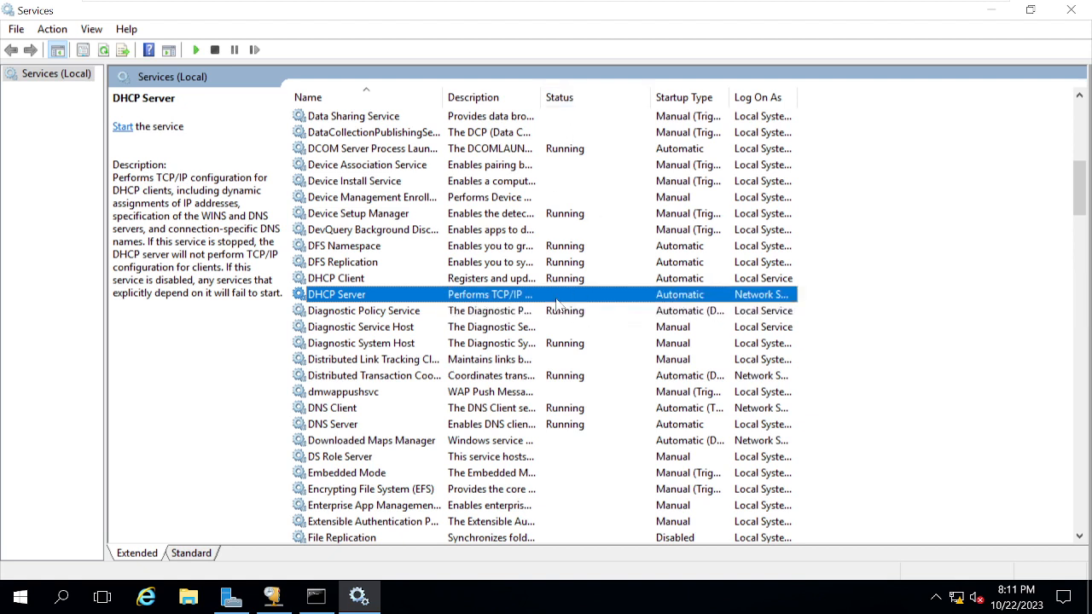
{"action": "right_click", "coordinate": [339, 297]}
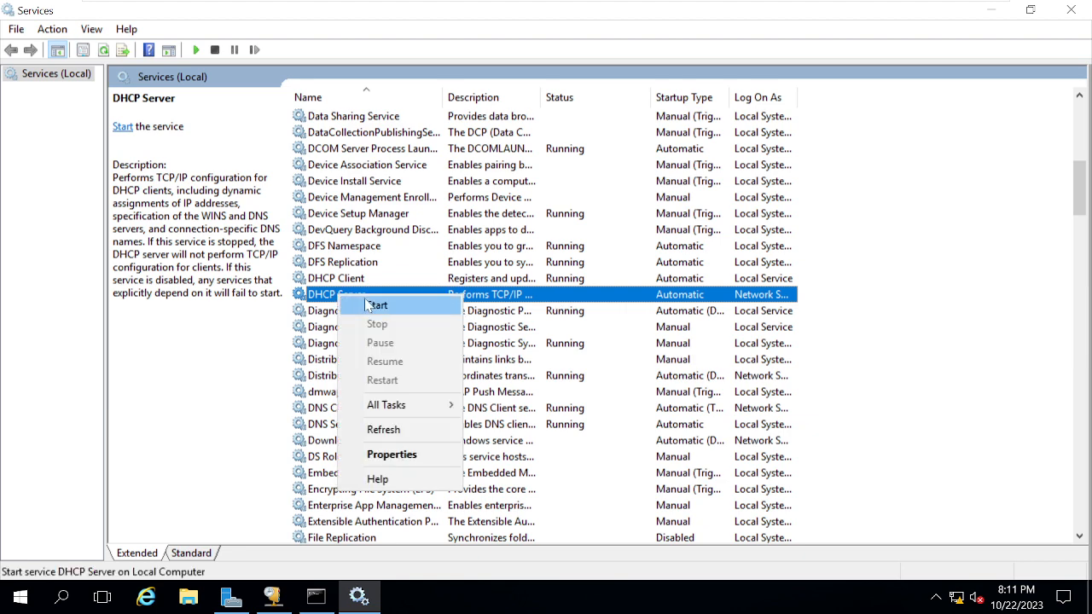
{"action": "left_click", "coordinate": [372, 305]}
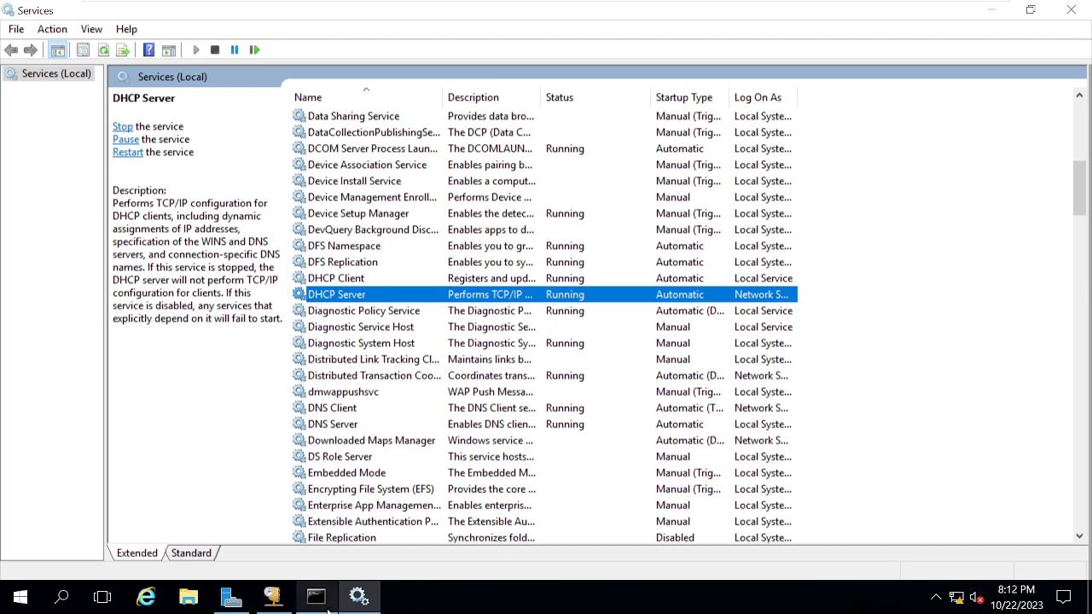
- Switch back to the DHCP console, refresh dc01.google.com, and expand its IPv4 and IPv6 nodes
{"action": "left_click", "coordinate": [284, 602]}
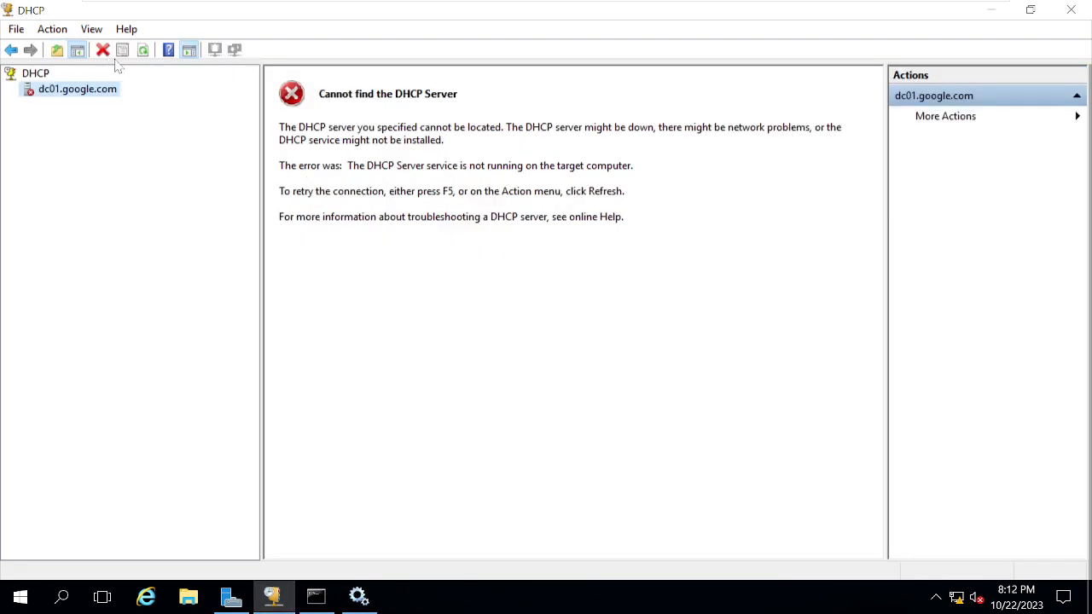
{"action": "left_click", "coordinate": [142, 50]}
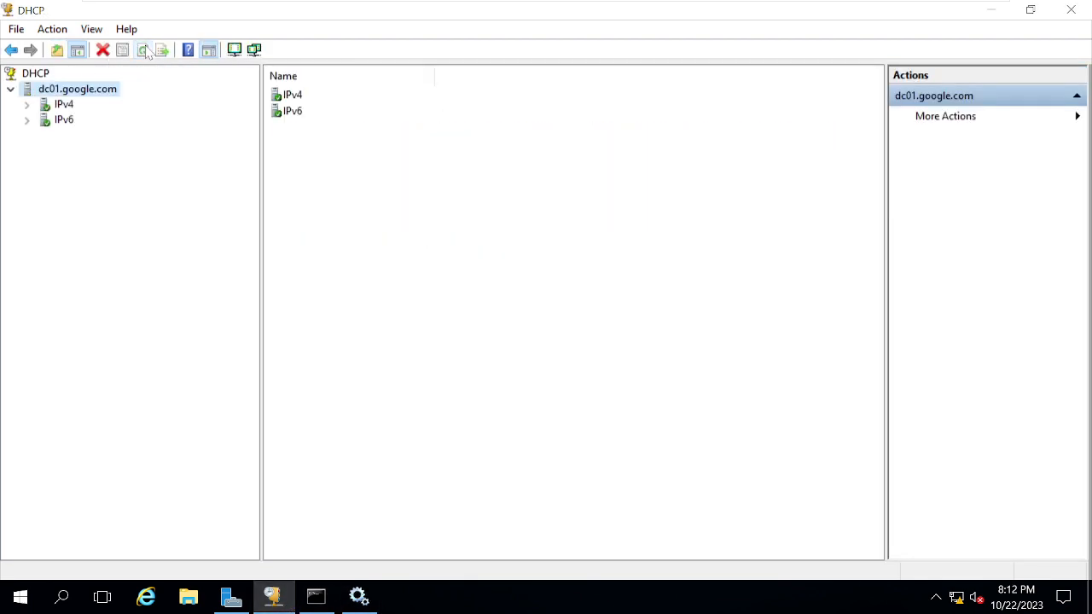
{"action": "left_click", "coordinate": [26, 104]}
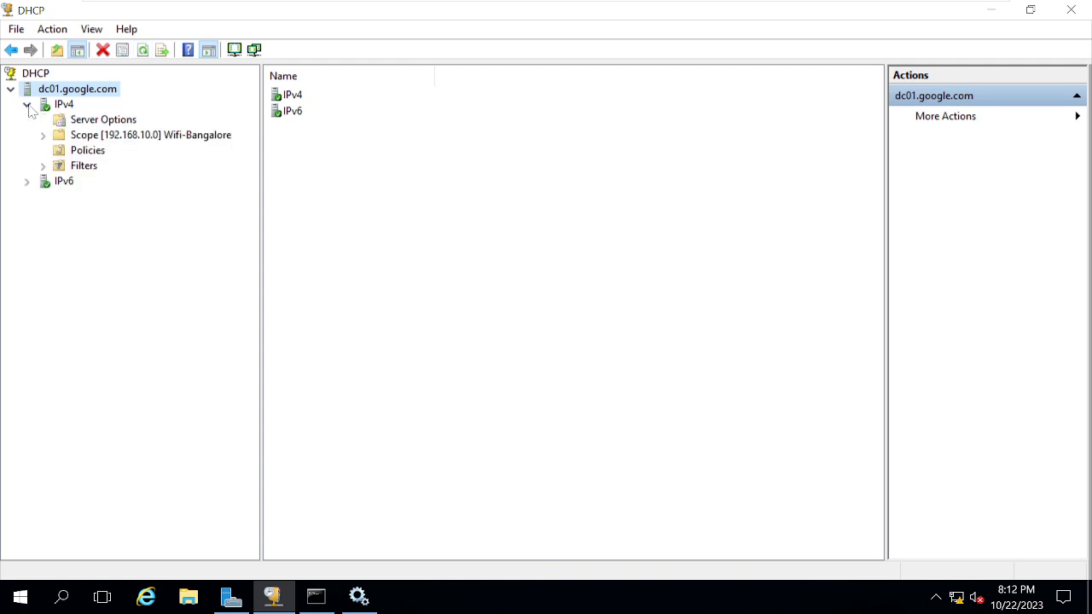
{"action": "left_click", "coordinate": [27, 180]}
{"action": "left_click", "coordinate": [505, 401]}
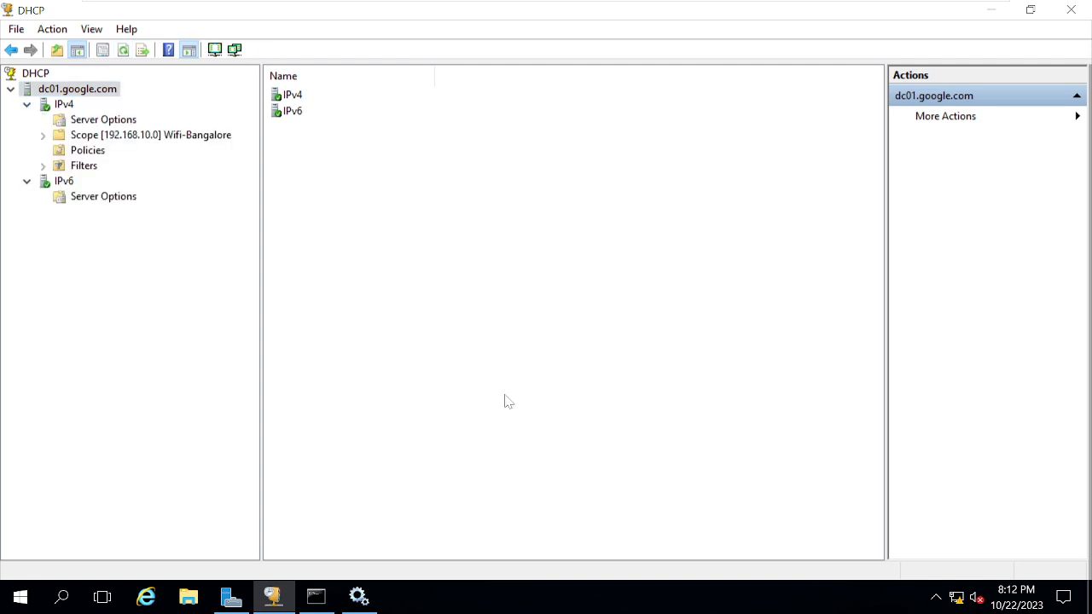
- Back up the dc01.google.com DHCP server to the Desktop folder and minimize the DHCP console
{"action": "right_click", "coordinate": [73, 91]}
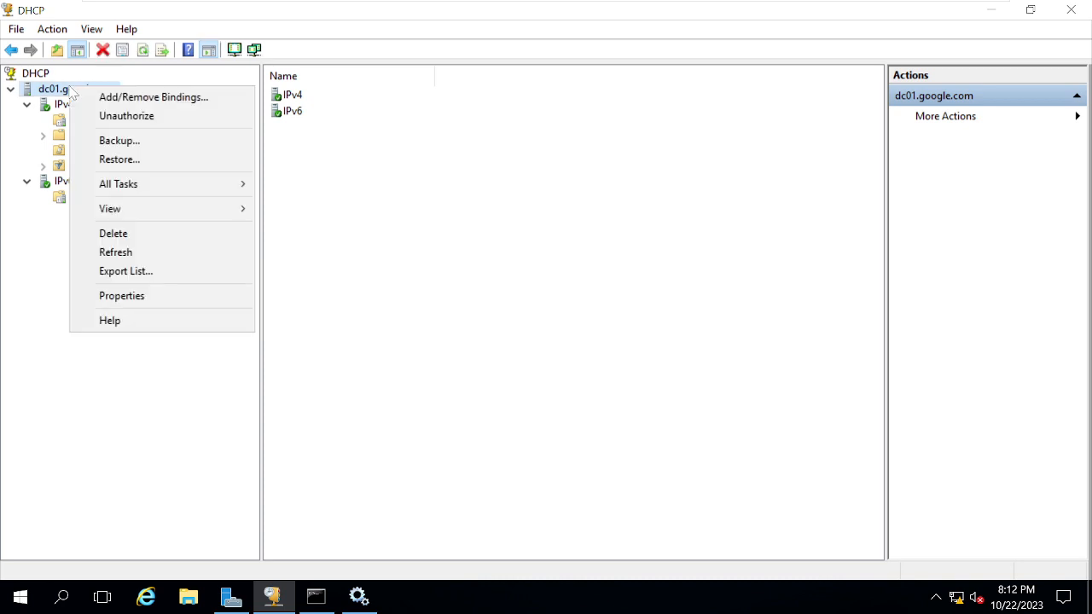
{"action": "left_click", "coordinate": [120, 141]}
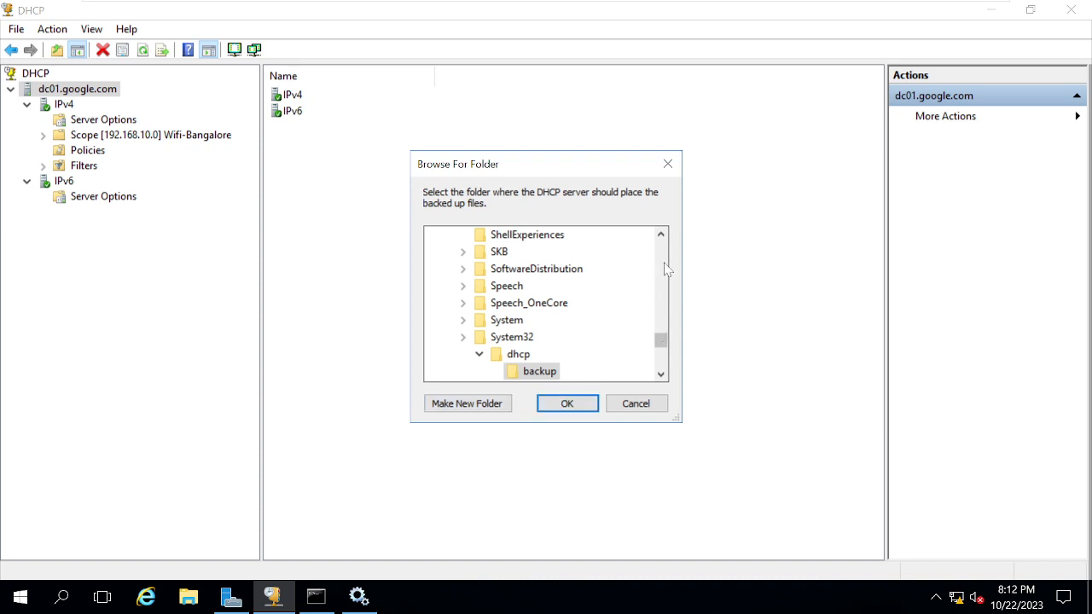
{"action": "scroll", "coordinate": [667, 269], "scroll_direction": "up", "scroll_amount": 15}
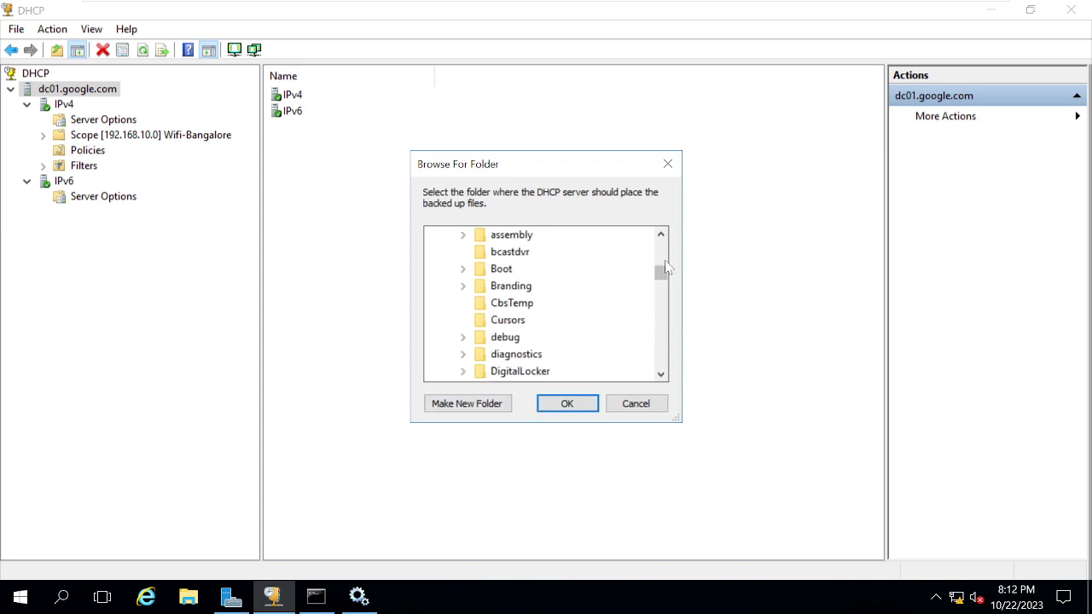
{"action": "scroll", "coordinate": [666, 266], "scroll_direction": "up", "scroll_amount": 6}
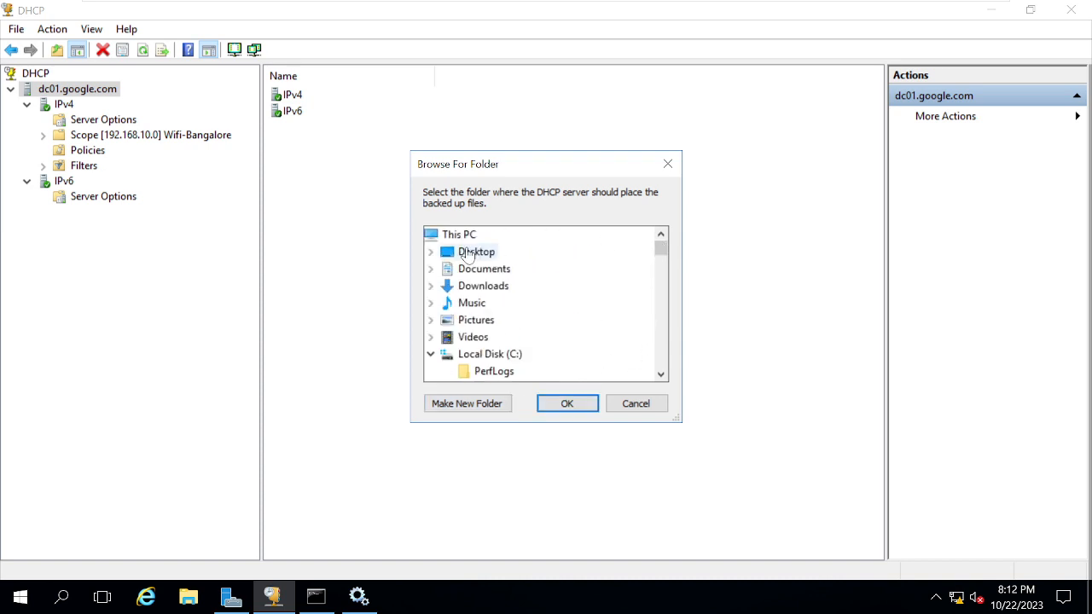
{"action": "left_click", "coordinate": [468, 254]}
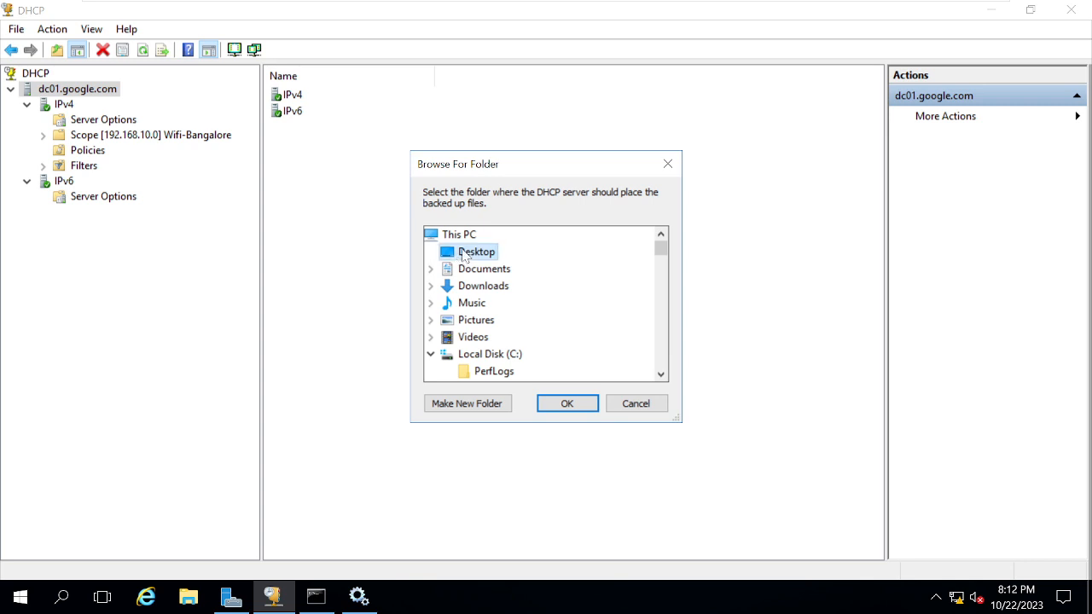
{"action": "left_click", "coordinate": [567, 404]}
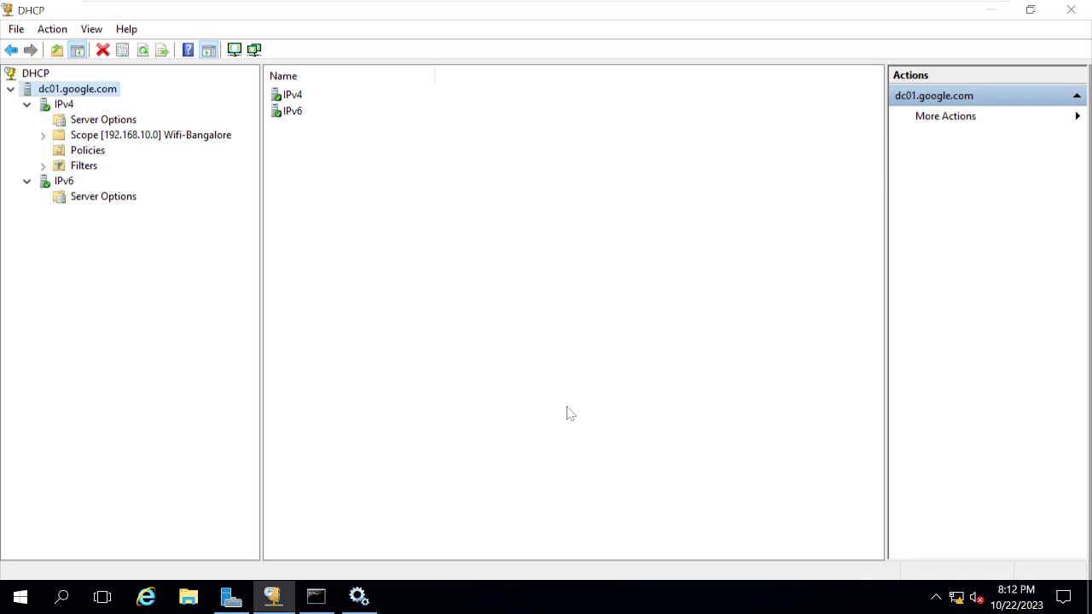
{"action": "left_click", "coordinate": [986, 10]}
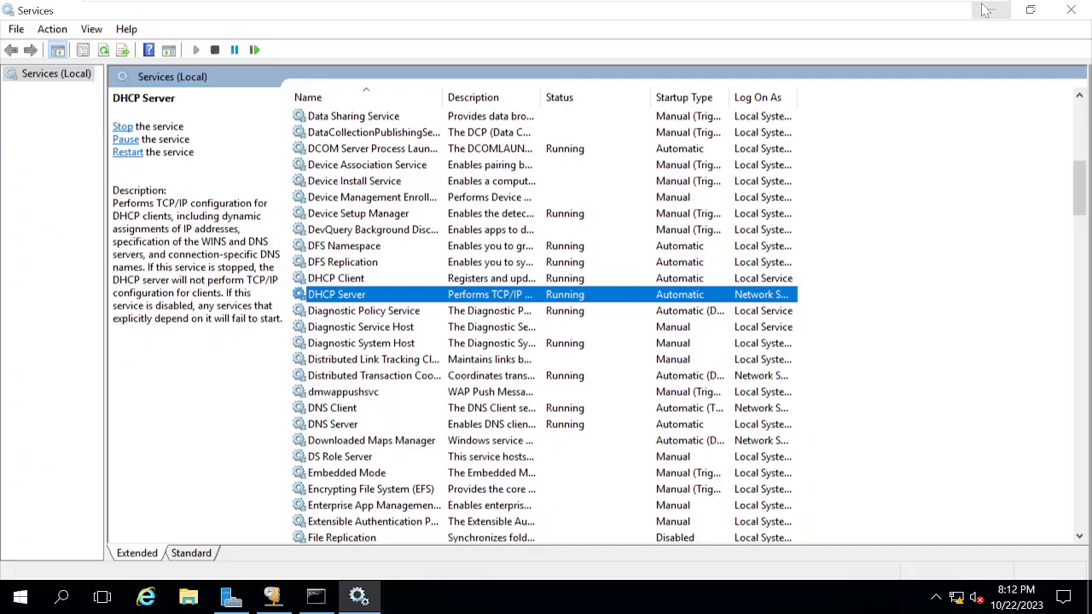
- Minimize the Services window, check the DhcpCfg backup file on the desktop, and return to the DHCP console
{"action": "left_click", "coordinate": [988, 10]}
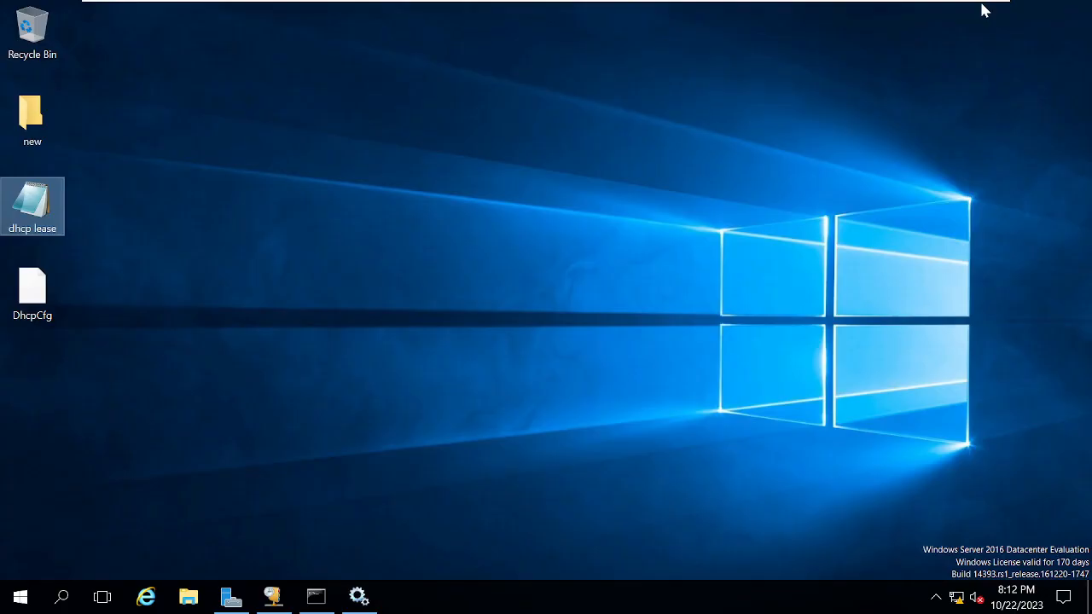
{"action": "left_click", "coordinate": [22, 300]}
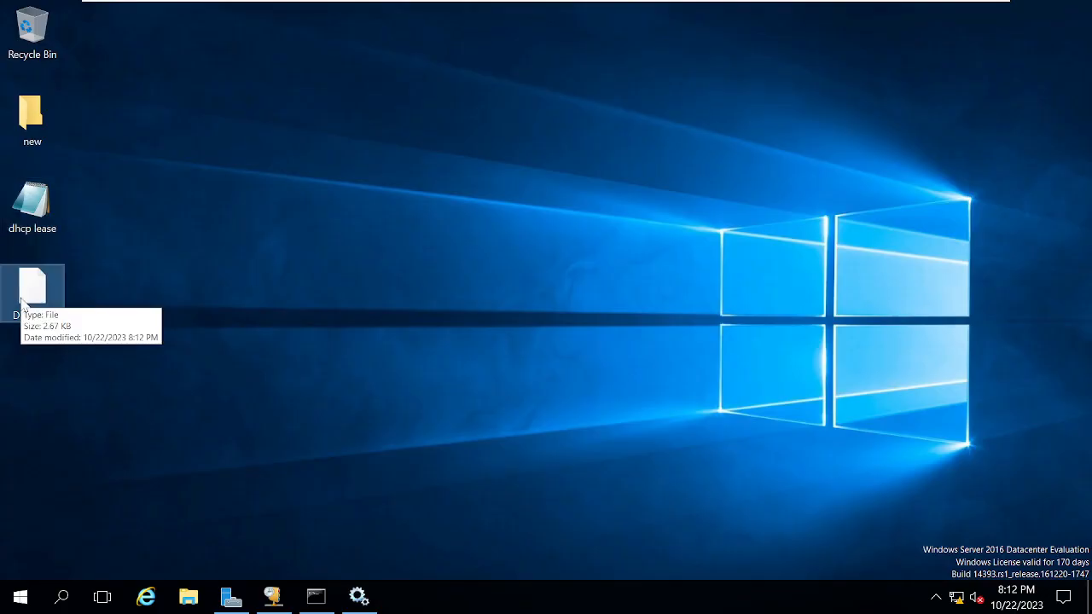
{"action": "left_click", "coordinate": [271, 597]}
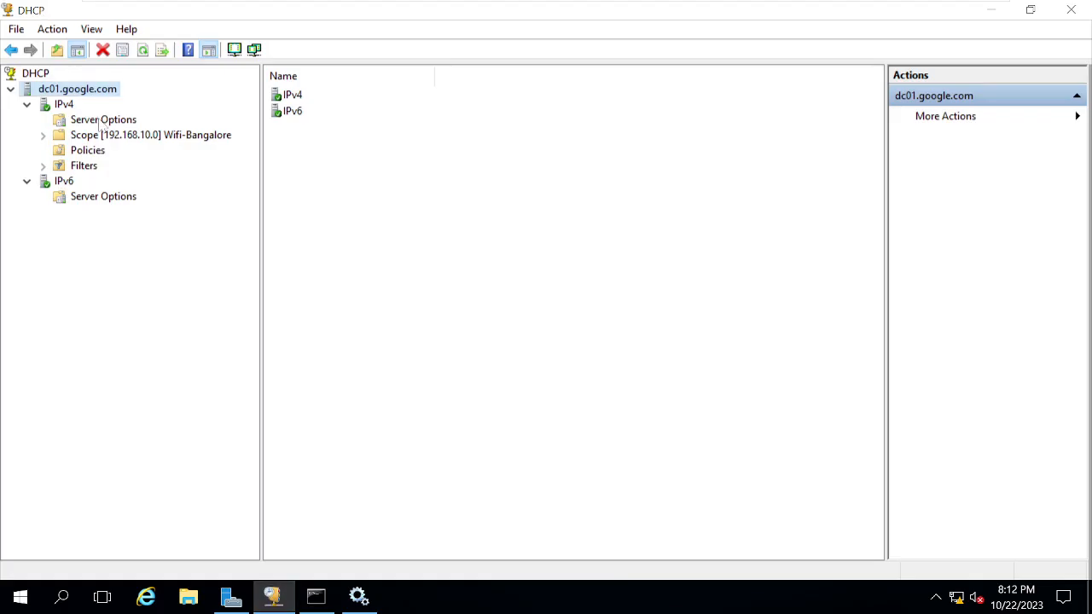
{"action": "right_click", "coordinate": [69, 99]}
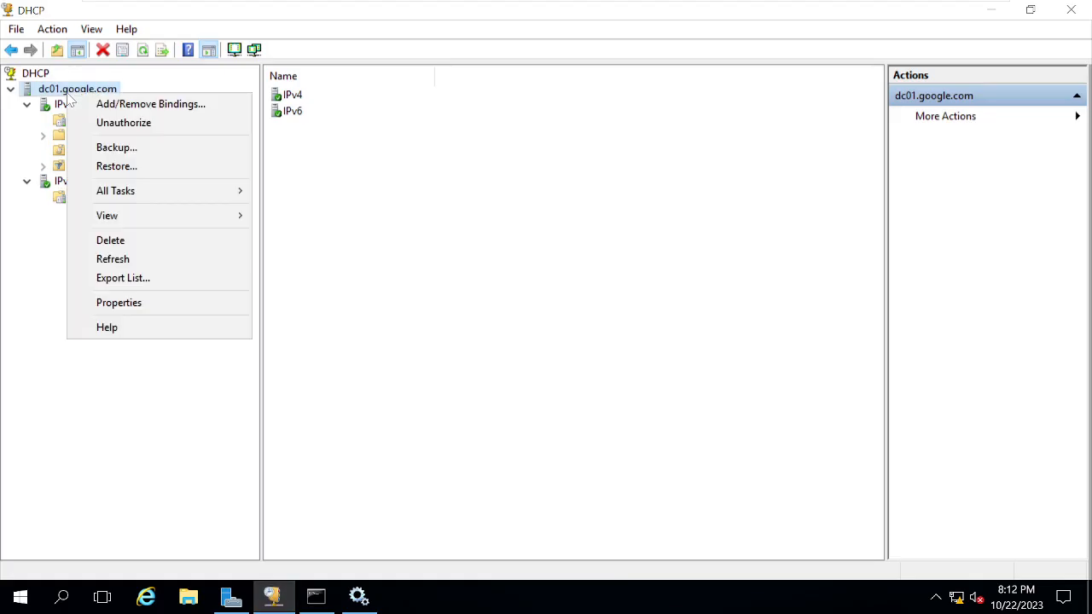
{"action": "left_click", "coordinate": [130, 174]}
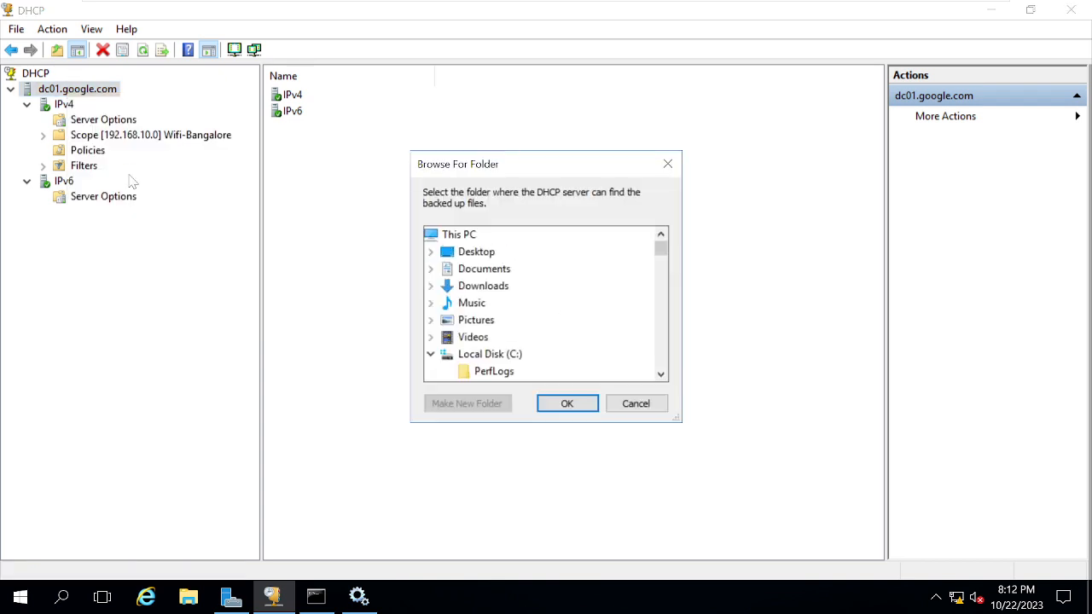
{"action": "left_click", "coordinate": [636, 404]}
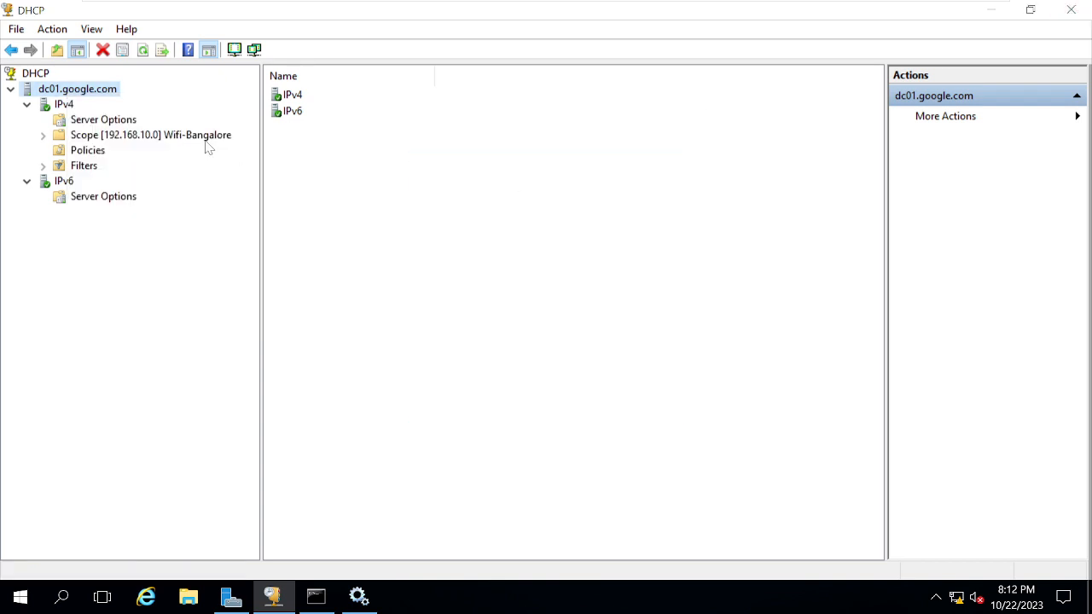
- Expand the Wifi-Bangalore scope and try to delete all entries in its address pool
{"action": "double_click", "coordinate": [112, 140]}
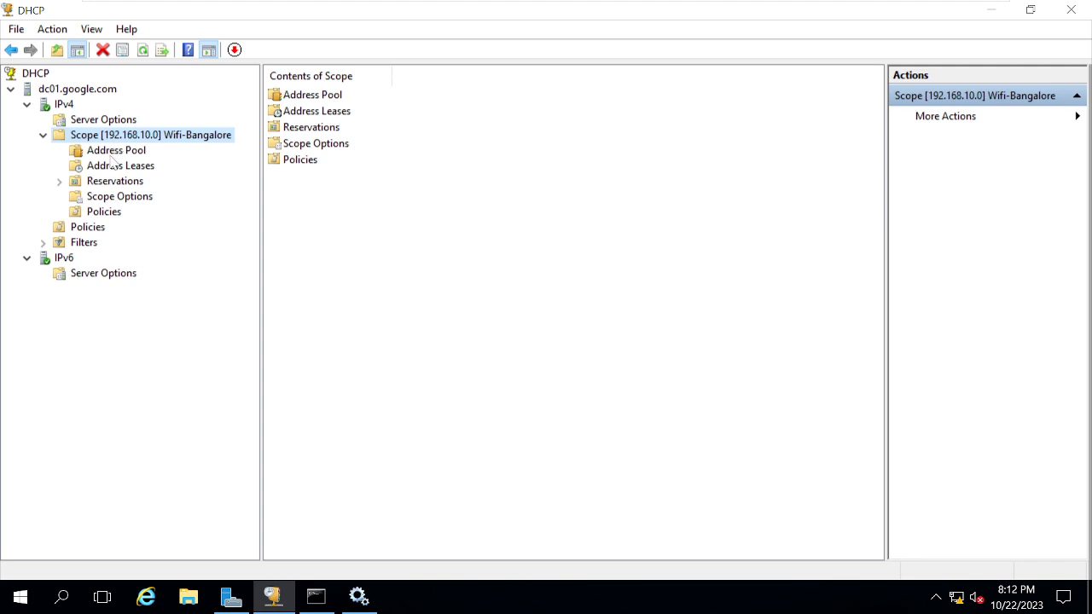
{"action": "left_click", "coordinate": [115, 152]}
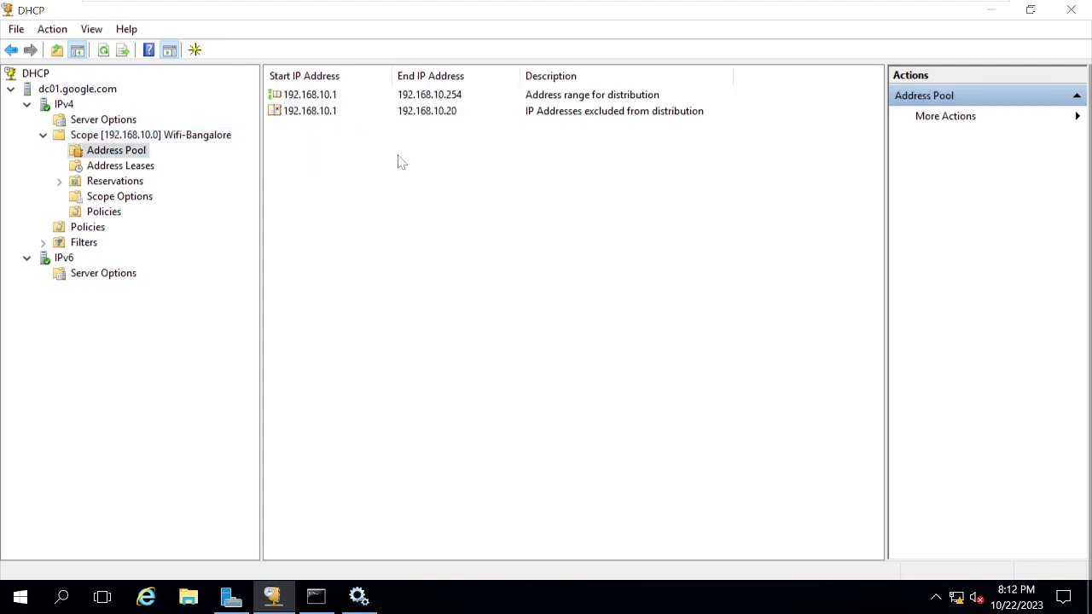
{"action": "key", "text": "ctrl+a"}
{"action": "key", "text": "Delete"}
{"action": "key", "text": "Return"}
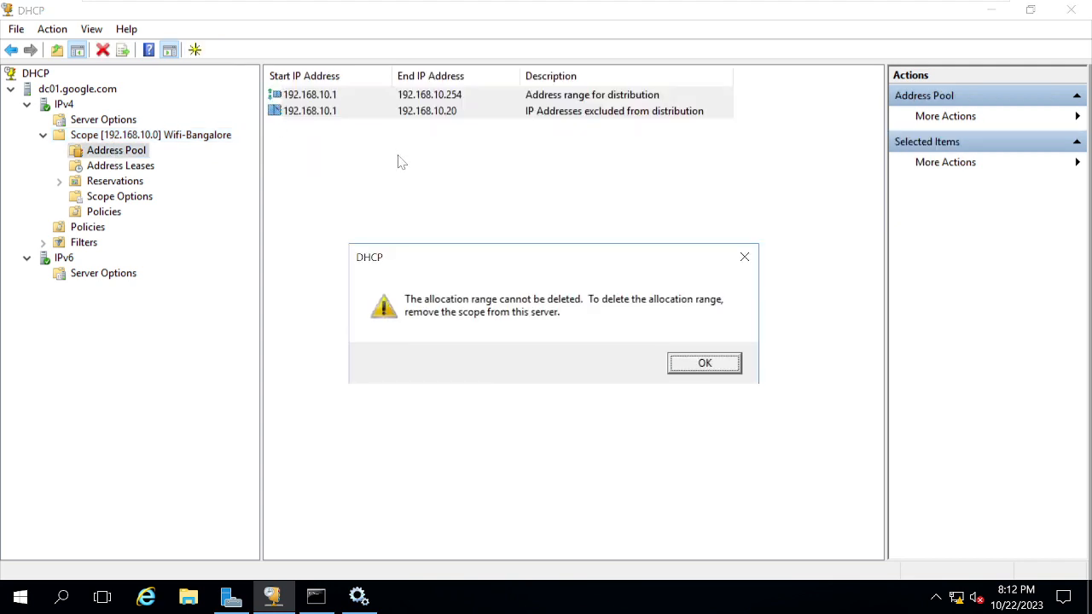
{"action": "left_click", "coordinate": [712, 369]}
- Select the 192.168.10.50 lease, refresh the scope's address leases, and recheck the distribution range in the address pool
{"action": "left_click", "coordinate": [128, 167]}
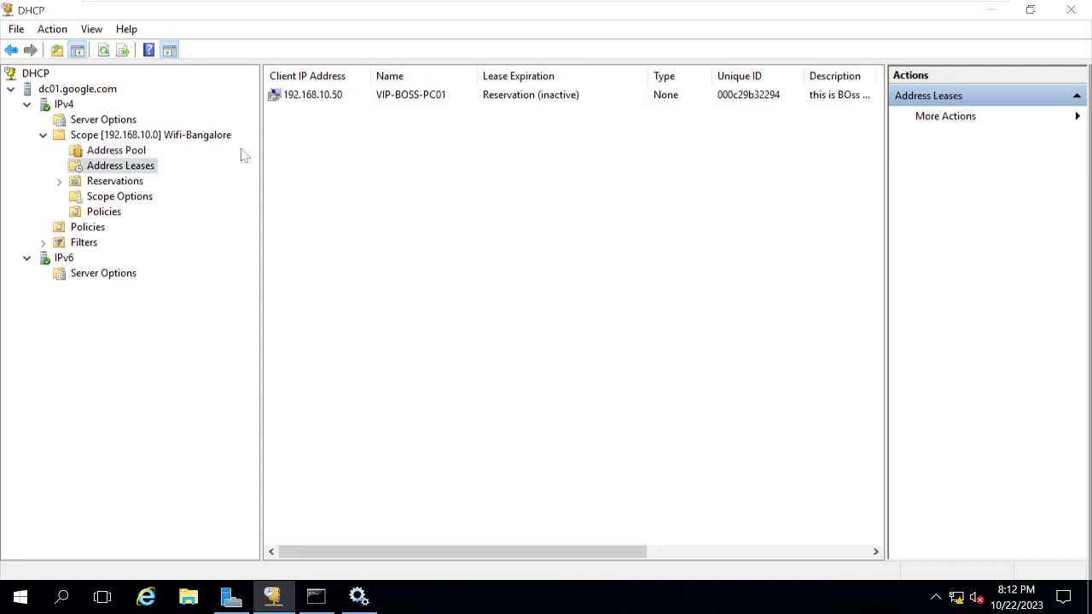
{"action": "left_click", "coordinate": [329, 96]}
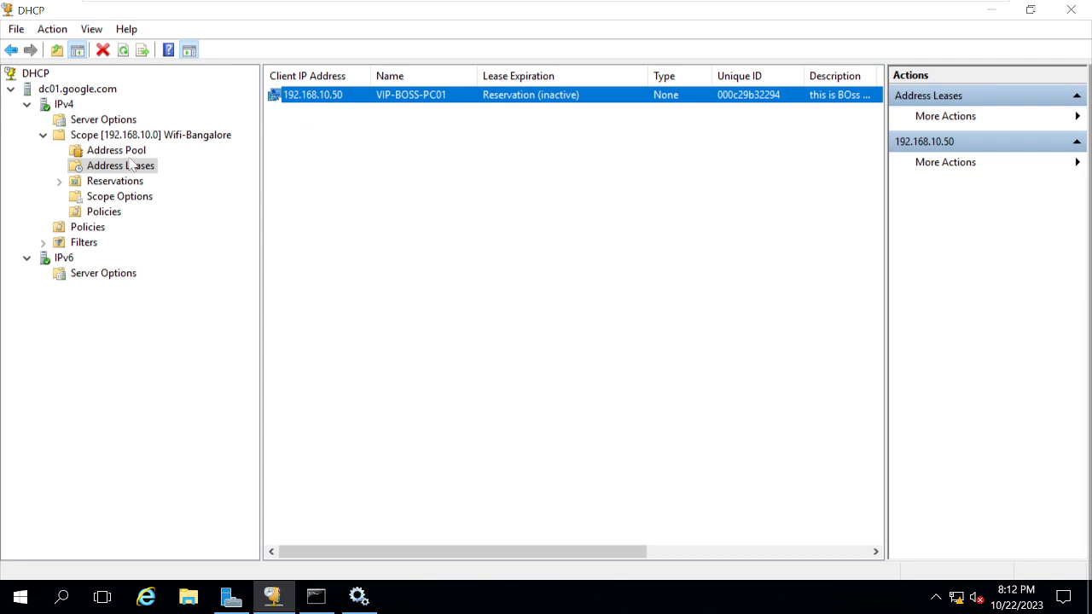
{"action": "right_click", "coordinate": [475, 234]}
{"action": "mouse_move", "coordinate": [523, 291]}
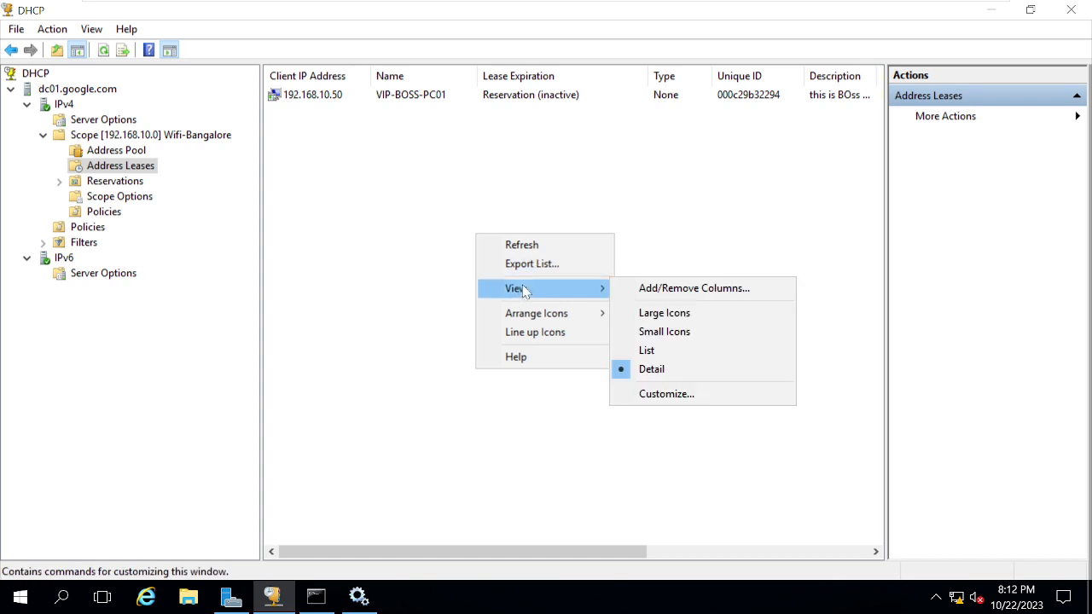
{"action": "left_click", "coordinate": [524, 246]}
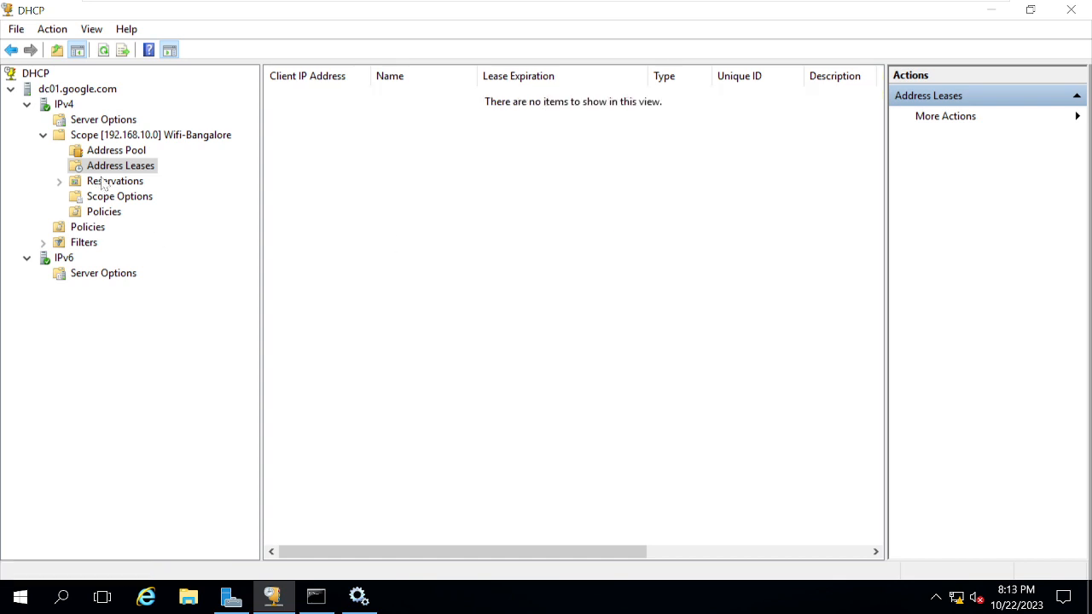
{"action": "left_click", "coordinate": [124, 141]}
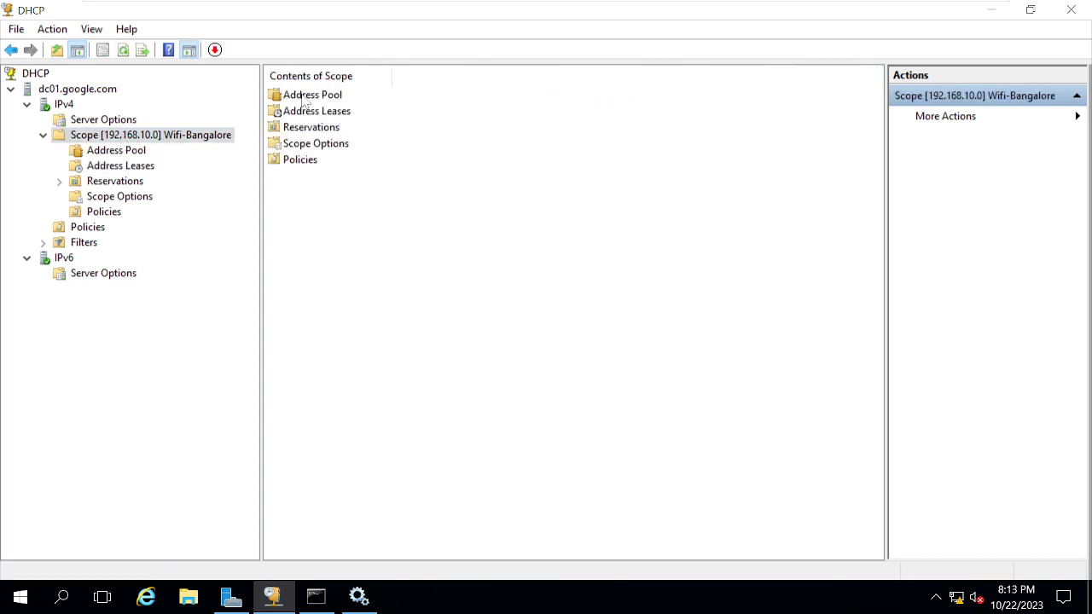
{"action": "double_click", "coordinate": [299, 96]}
{"action": "left_click", "coordinate": [341, 102]}
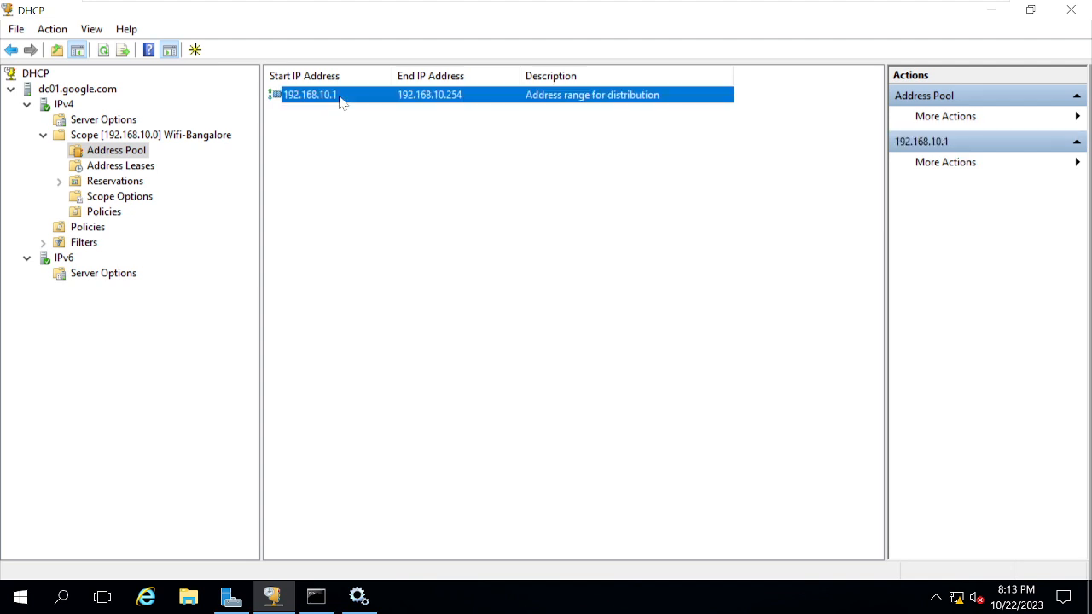
- Delete the Wifi-Bangalore scope from IPv4 and confirm its removal
{"action": "right_click", "coordinate": [100, 136]}
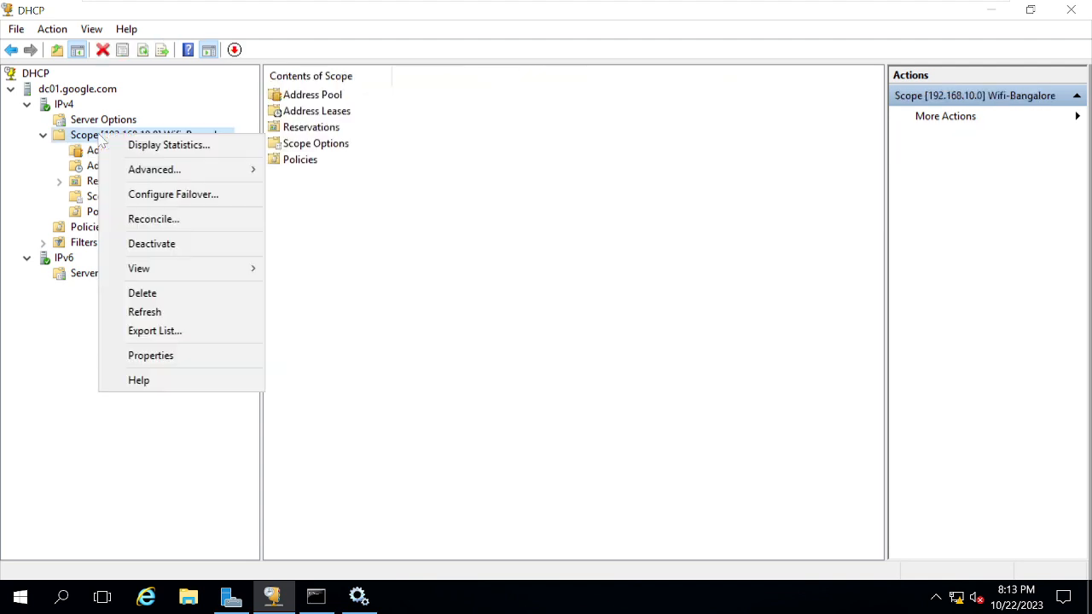
{"action": "left_click", "coordinate": [164, 293]}
{"action": "left_click", "coordinate": [604, 368]}
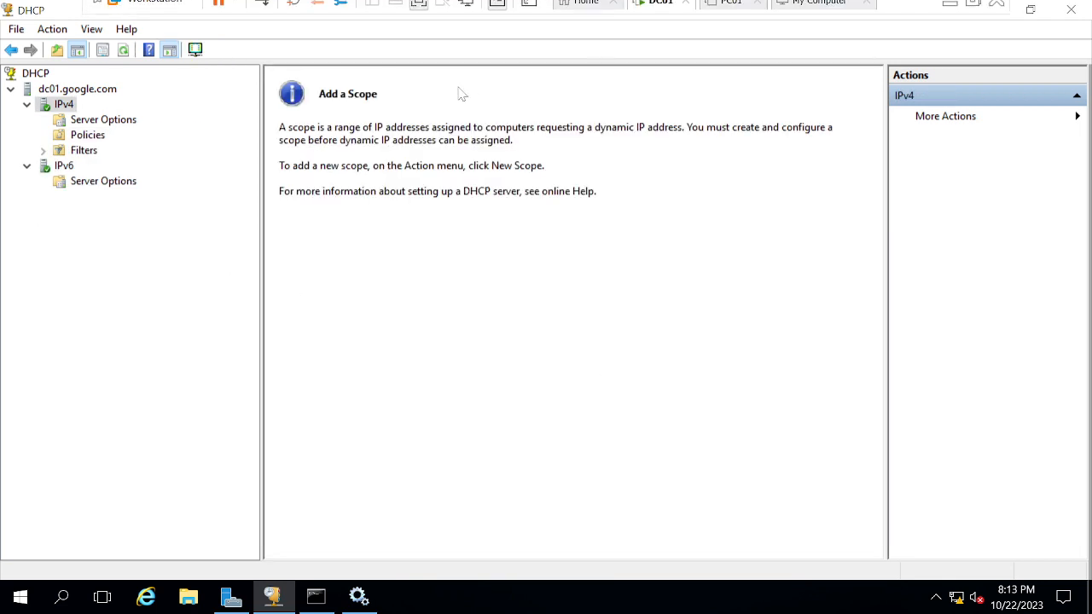
- Restore the dc01.google.com DHCP server from the backup in the Desktop folder, allowing the service to restart
{"action": "right_click", "coordinate": [92, 89]}
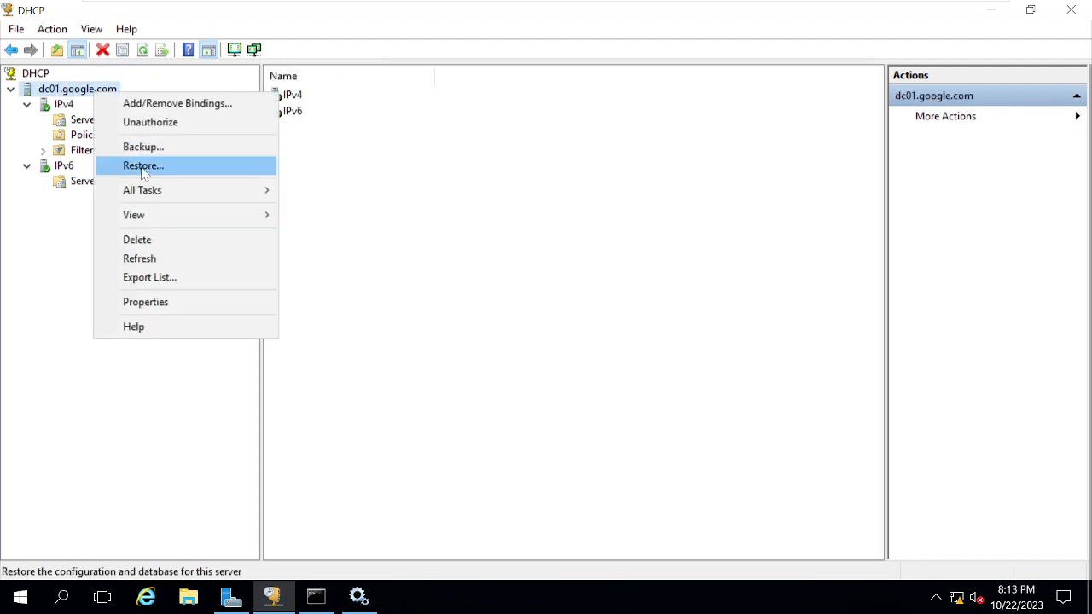
{"action": "left_click", "coordinate": [143, 166]}
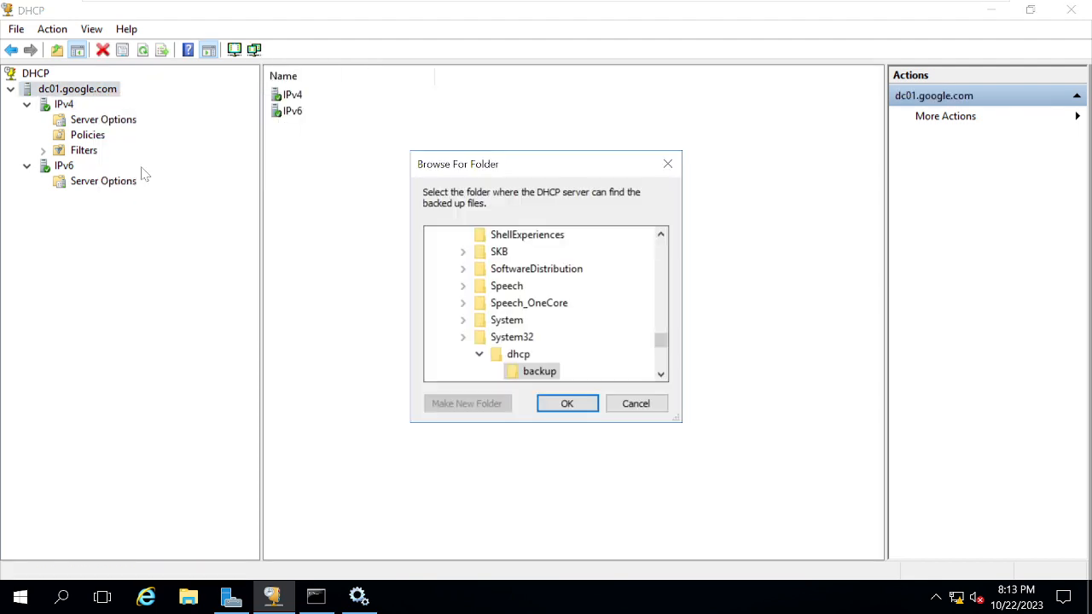
{"action": "left_click", "coordinate": [665, 258]}
{"action": "left_click", "coordinate": [664, 252]}
{"action": "left_click", "coordinate": [663, 252]}
{"action": "left_click", "coordinate": [664, 251]}
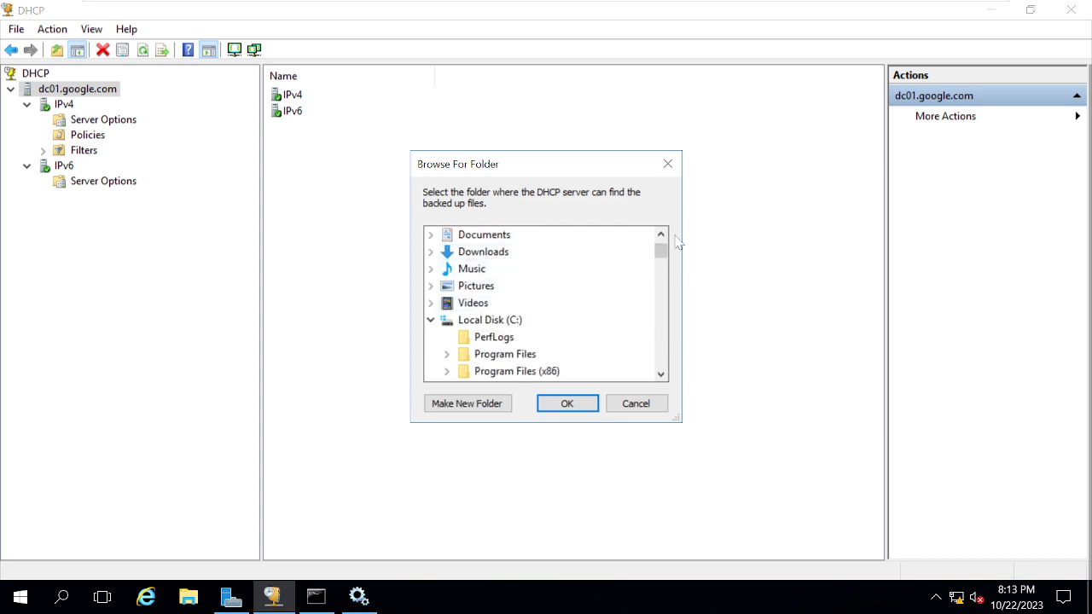
{"action": "scroll", "coordinate": [663, 245], "scroll_direction": "up", "scroll_amount": 1}
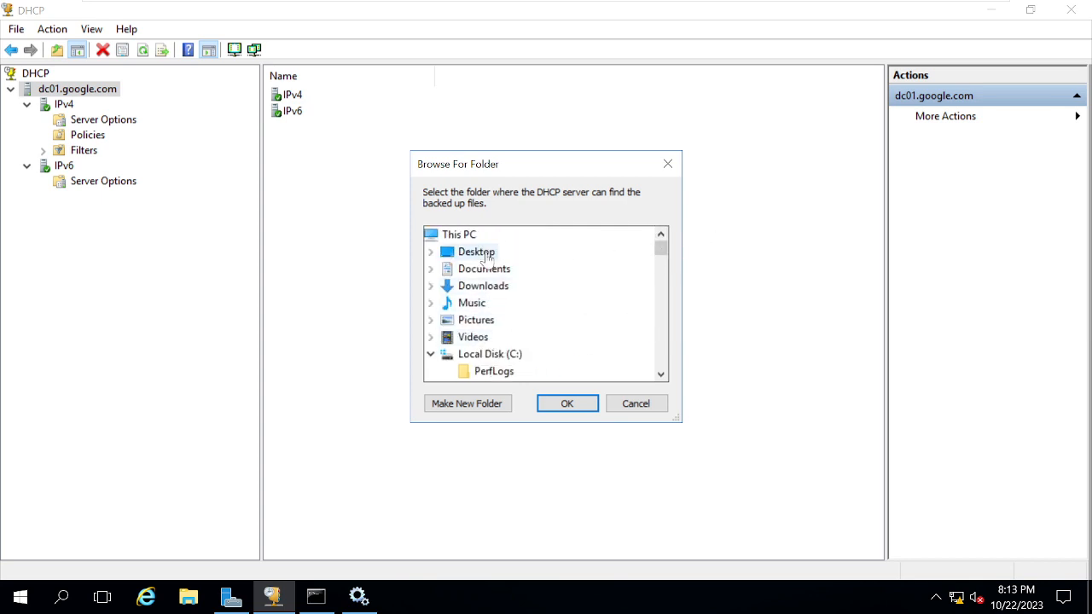
{"action": "left_click", "coordinate": [475, 254]}
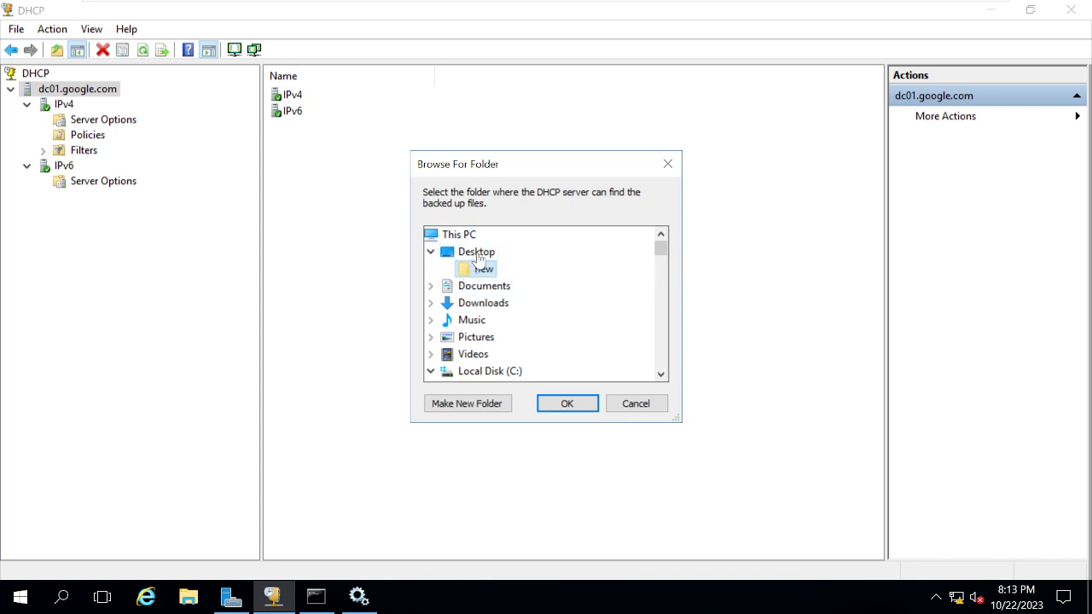
{"action": "left_click", "coordinate": [568, 404]}
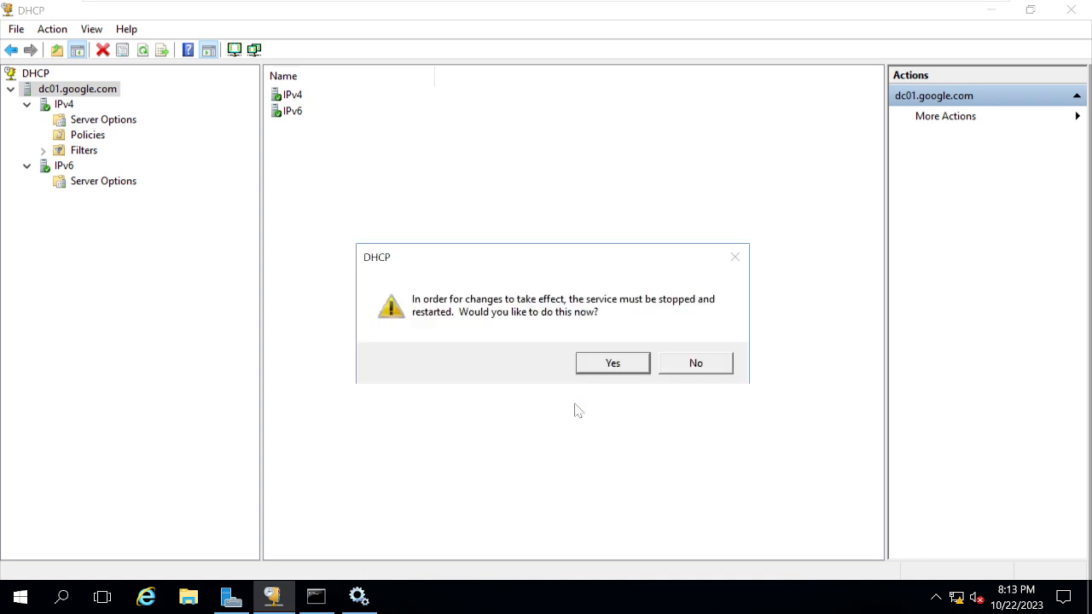
{"action": "left_click", "coordinate": [613, 367]}
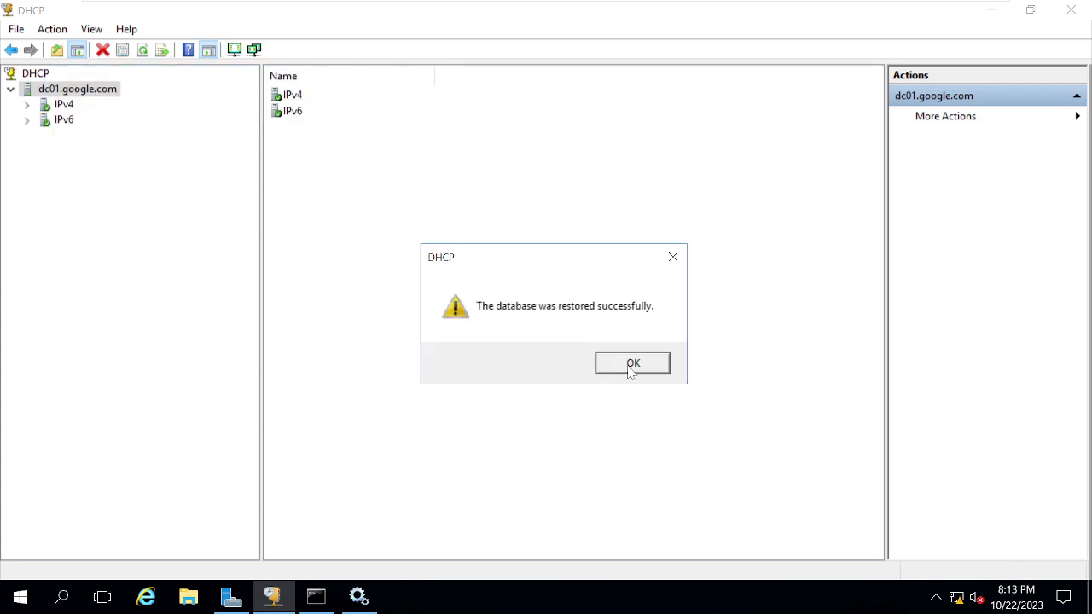
{"action": "left_click", "coordinate": [629, 367]}
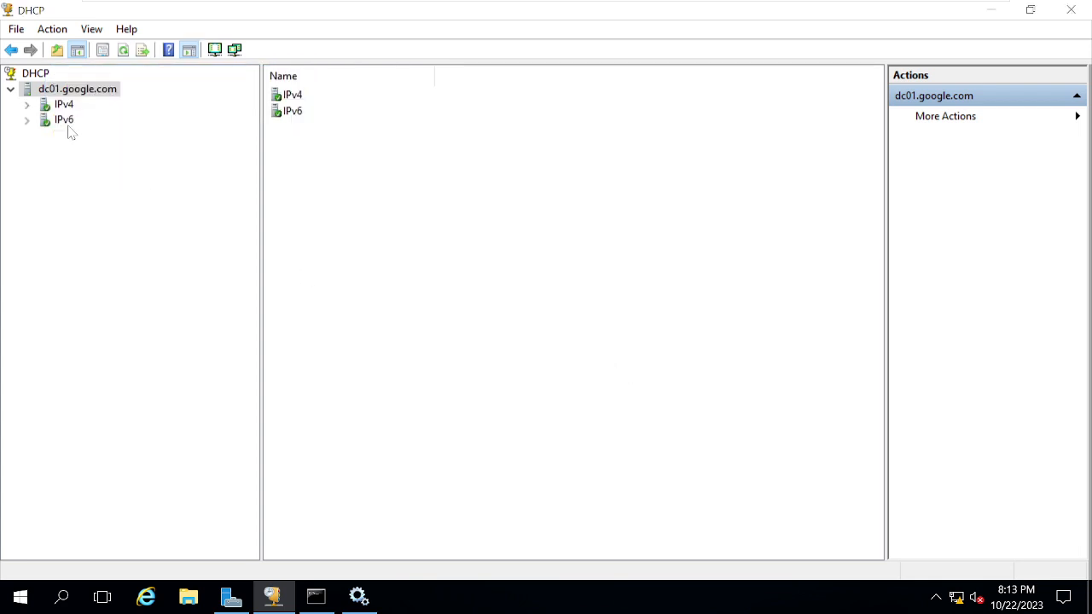
- Expand IPv4 and the Wifi-Bangalore scope, and check its address pool, exclusion range and address leases
{"action": "left_click", "coordinate": [26, 104]}
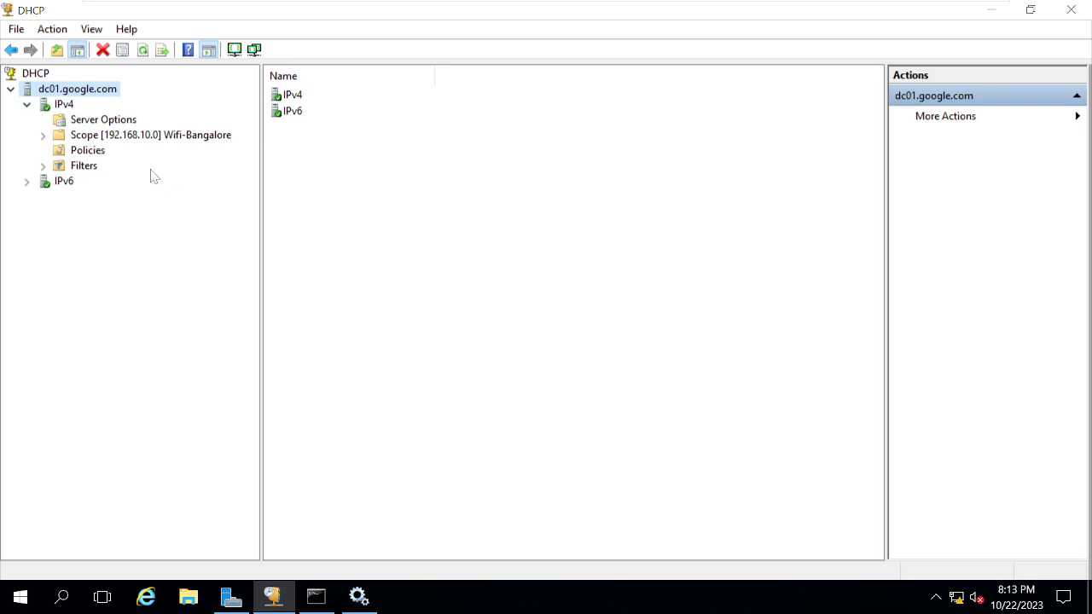
{"action": "left_click", "coordinate": [43, 136]}
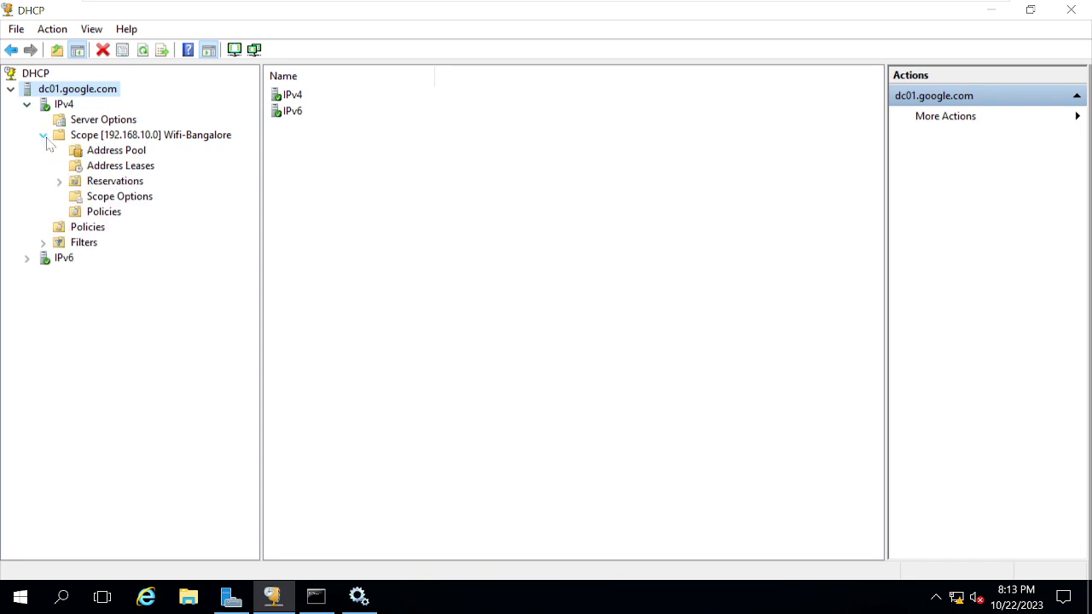
{"action": "left_click", "coordinate": [128, 137]}
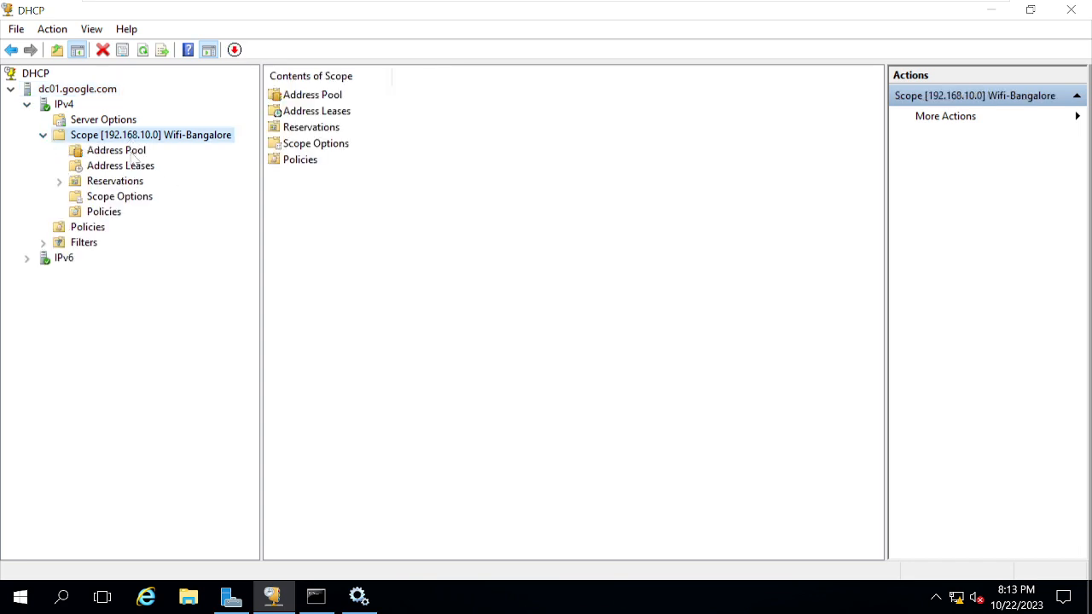
{"action": "left_click", "coordinate": [132, 153]}
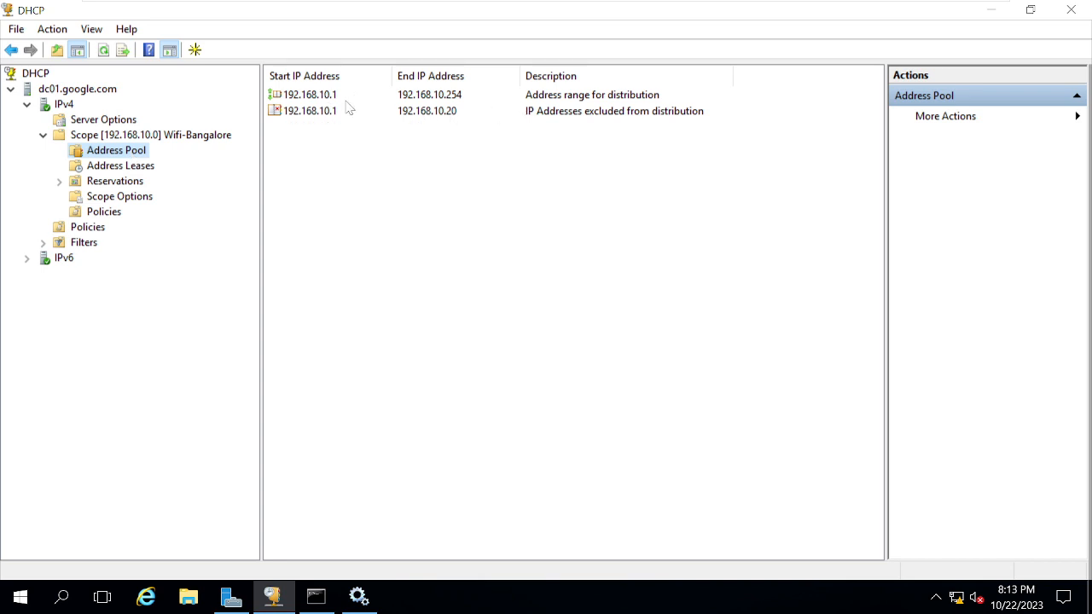
{"action": "left_click", "coordinate": [428, 112]}
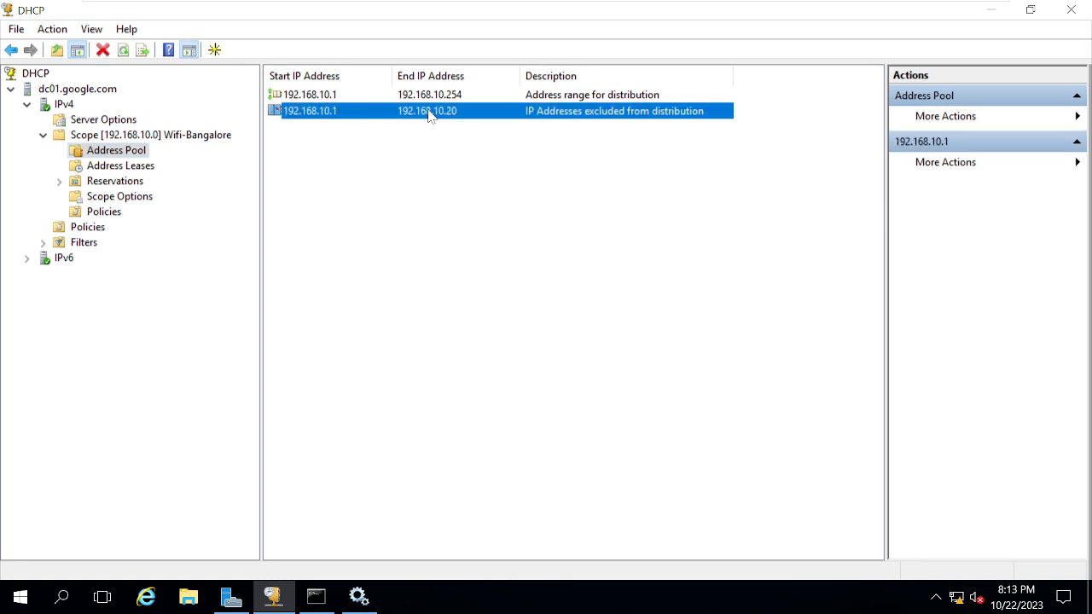
{"action": "left_click", "coordinate": [146, 167]}
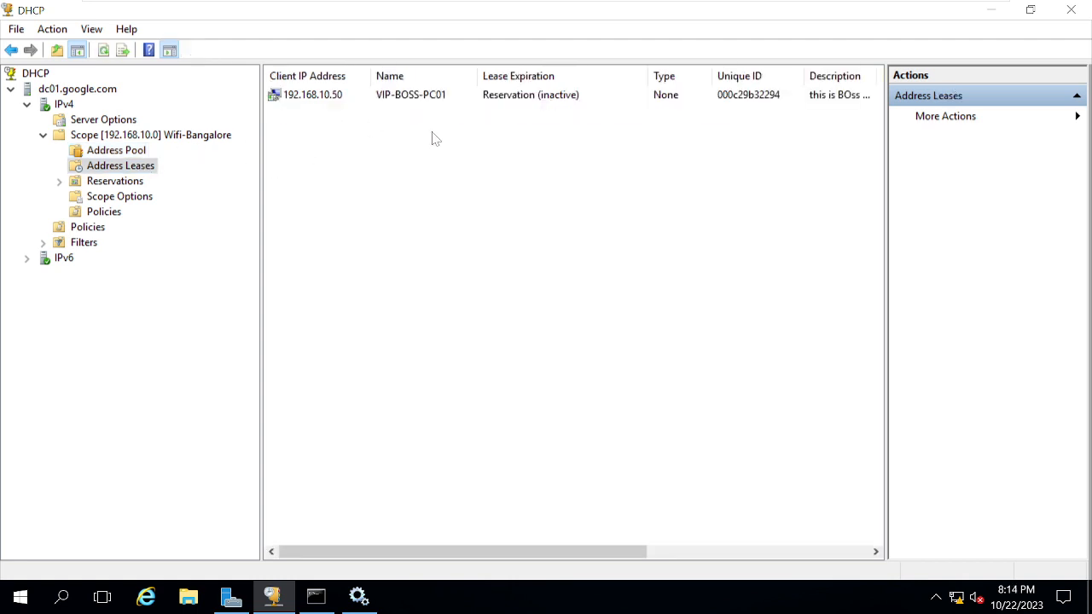